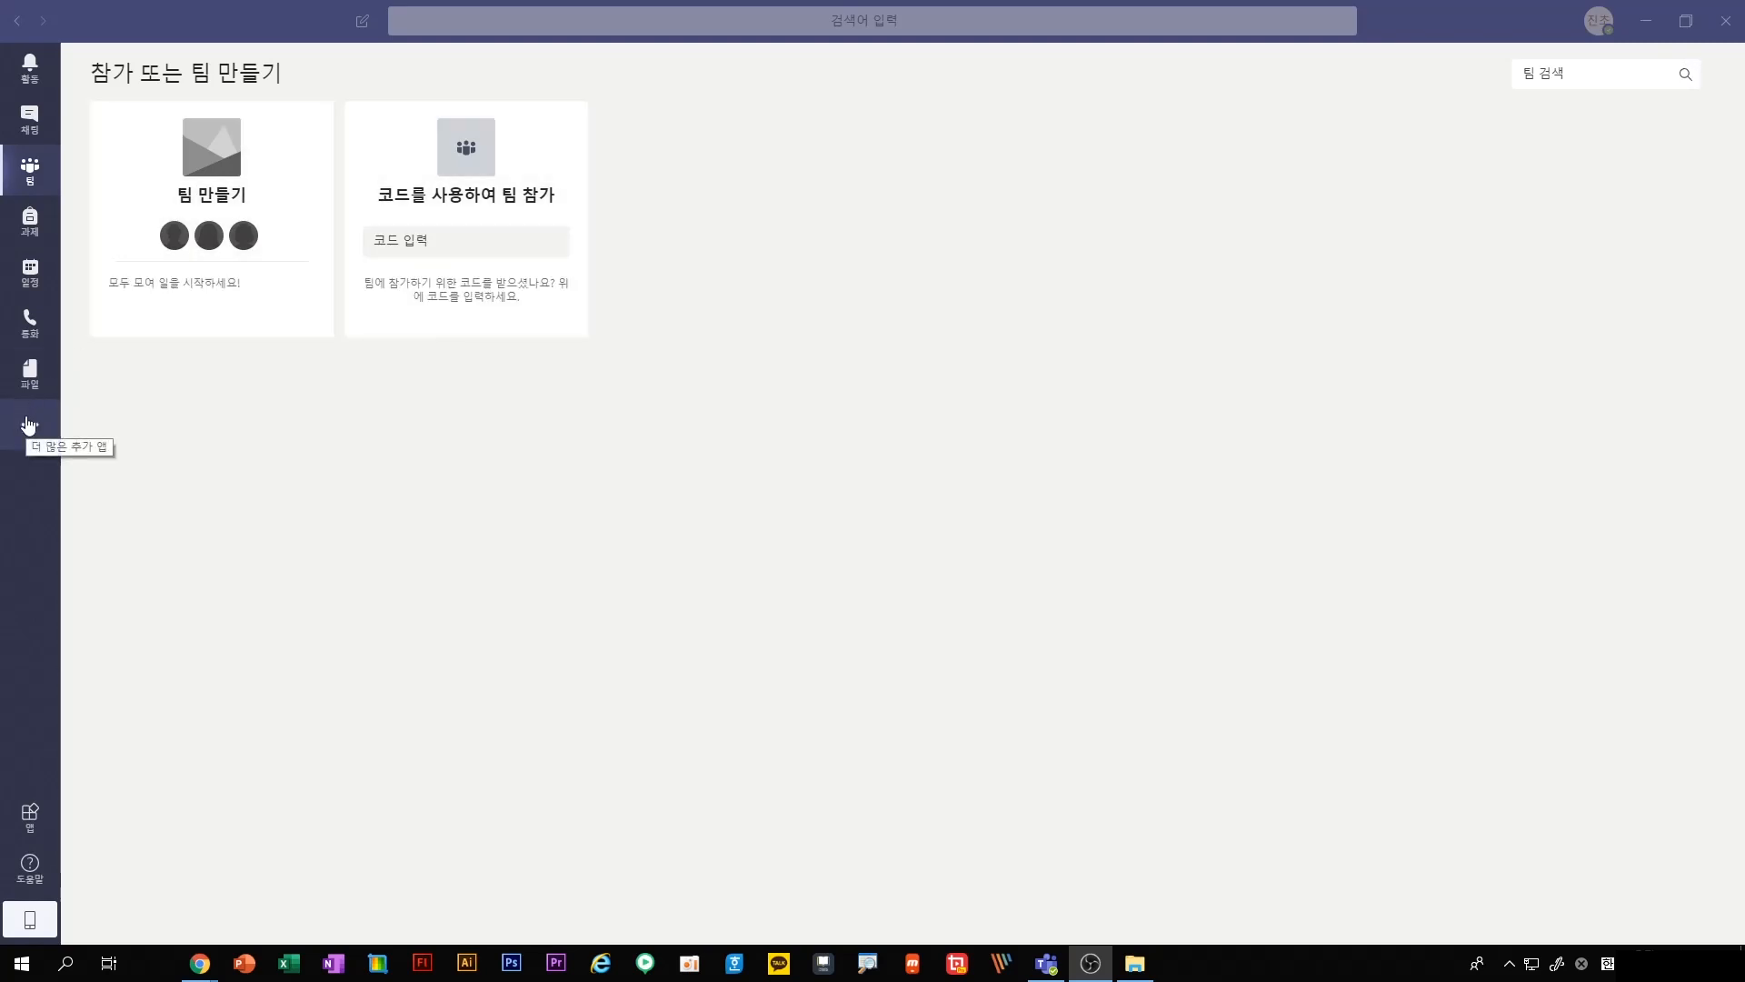
Look through the activity feed, chat, assignments, calendar, calls and files areas
{"action": "left_click", "coordinate": [32, 78]}
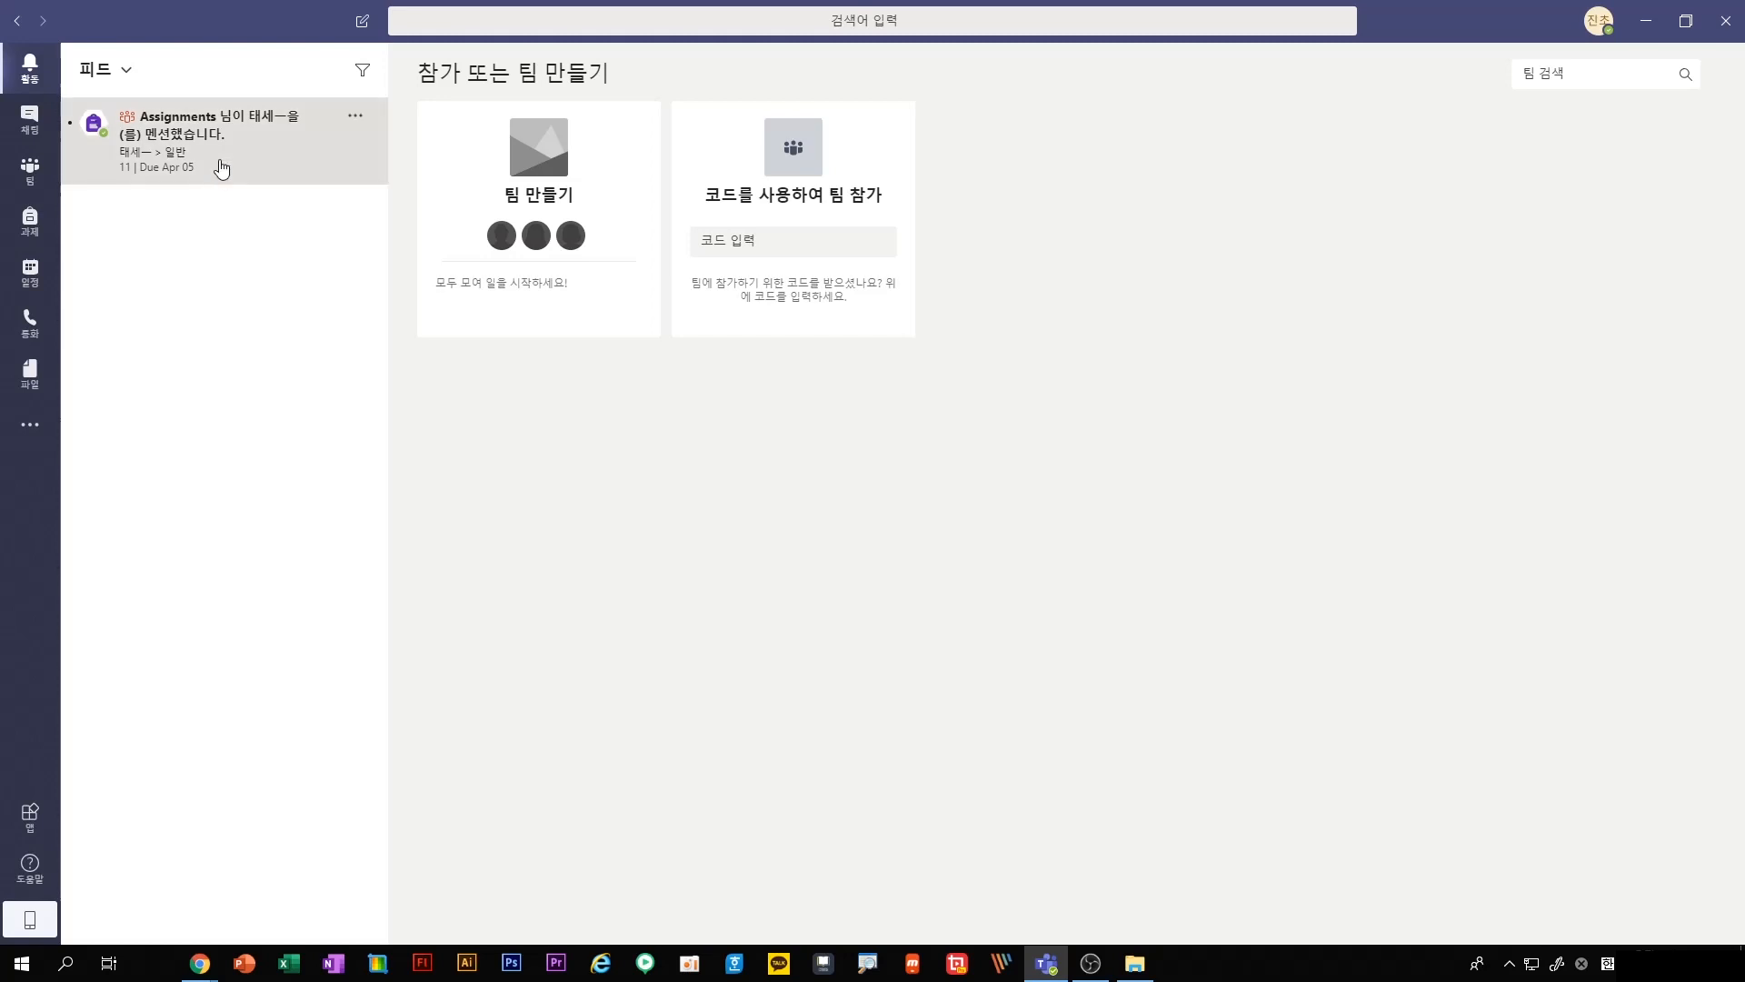
{"action": "left_click", "coordinate": [34, 137]}
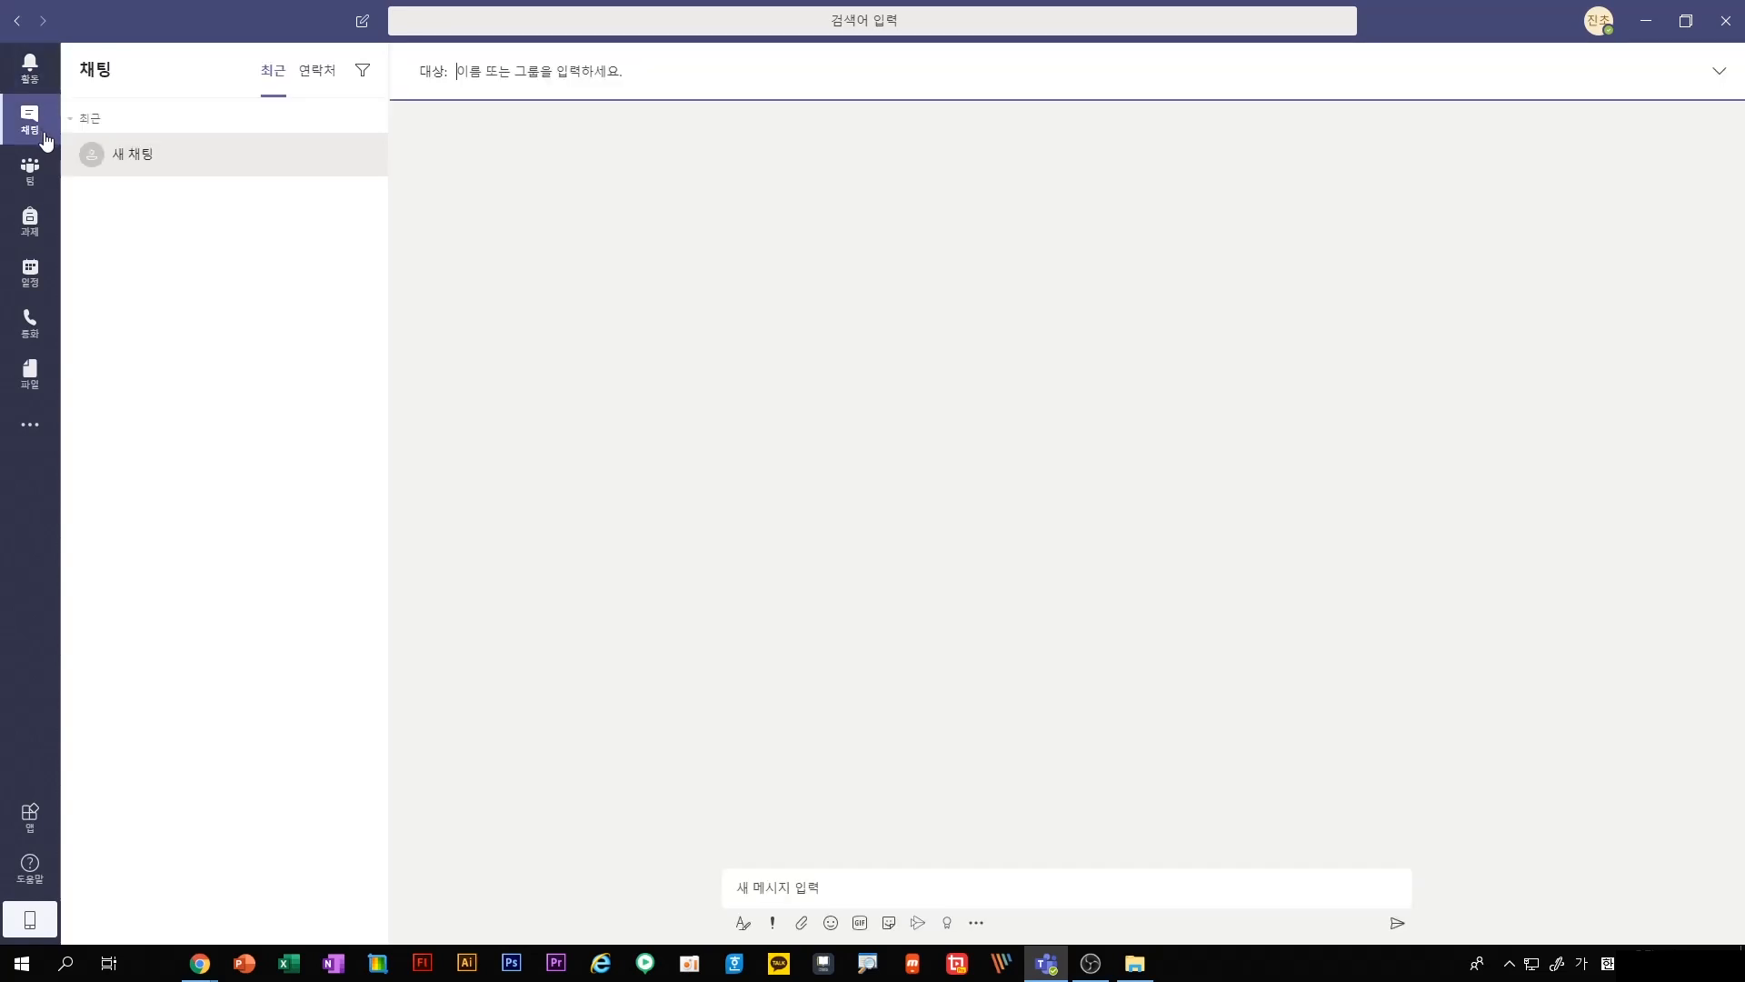
{"action": "left_click", "coordinate": [34, 221]}
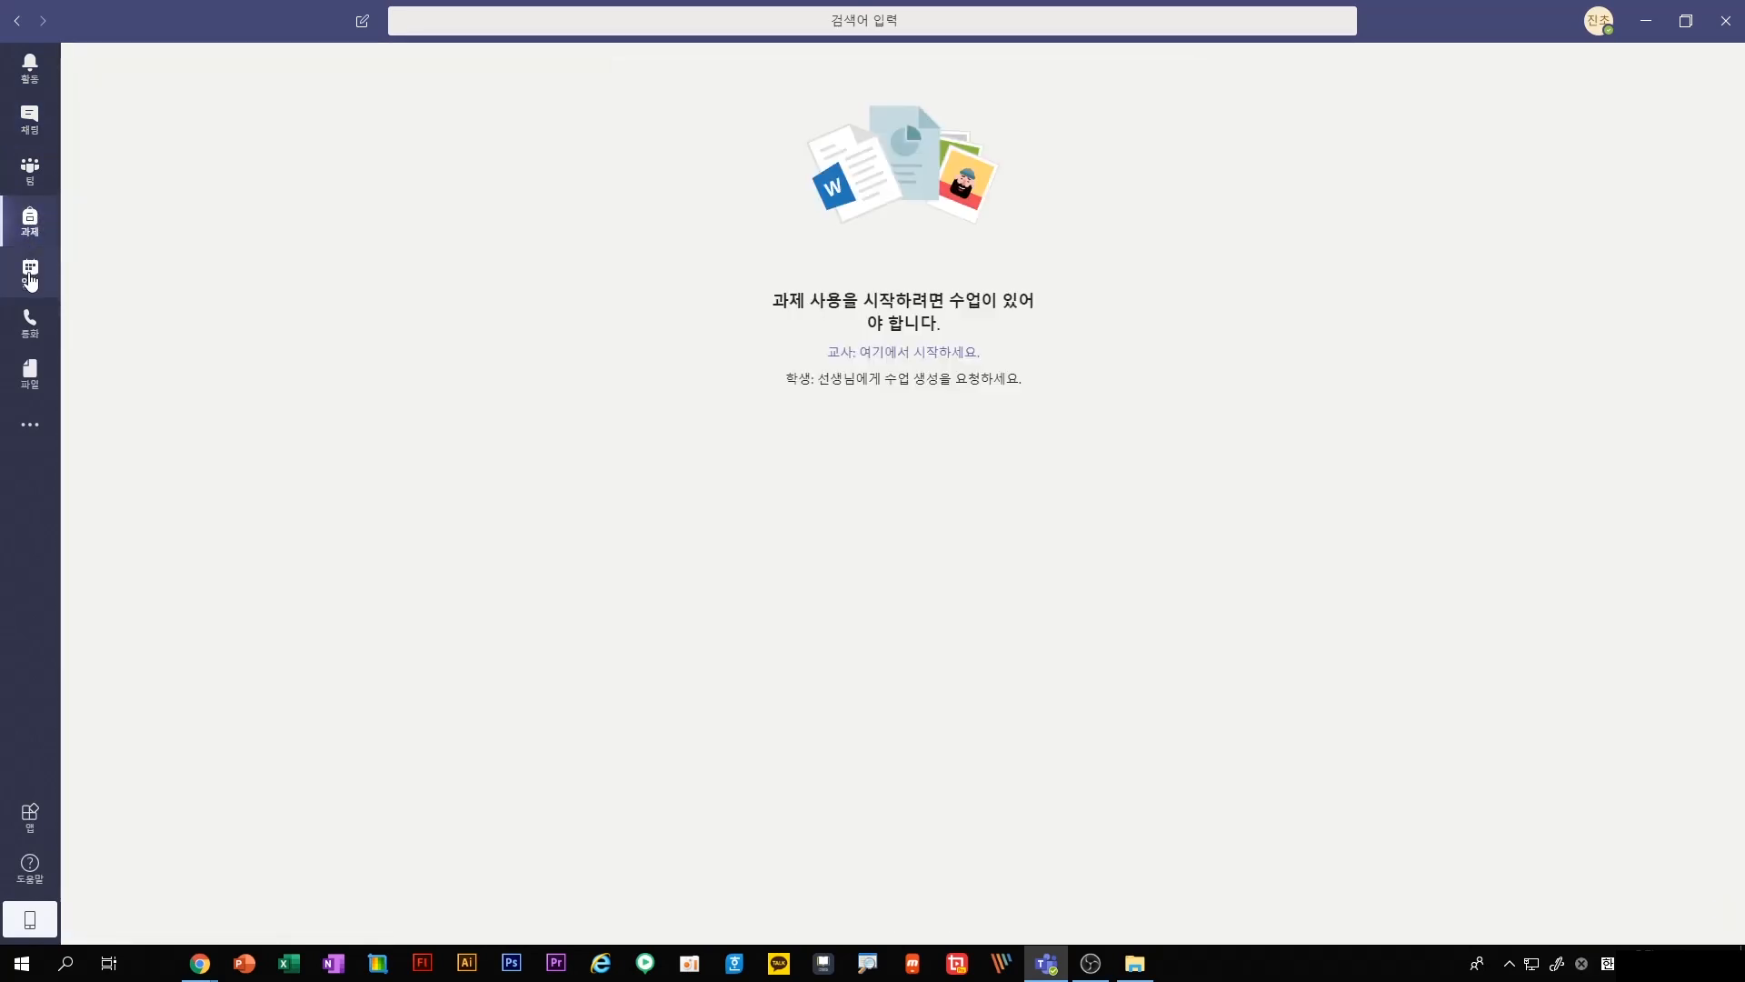
{"action": "left_click", "coordinate": [27, 287]}
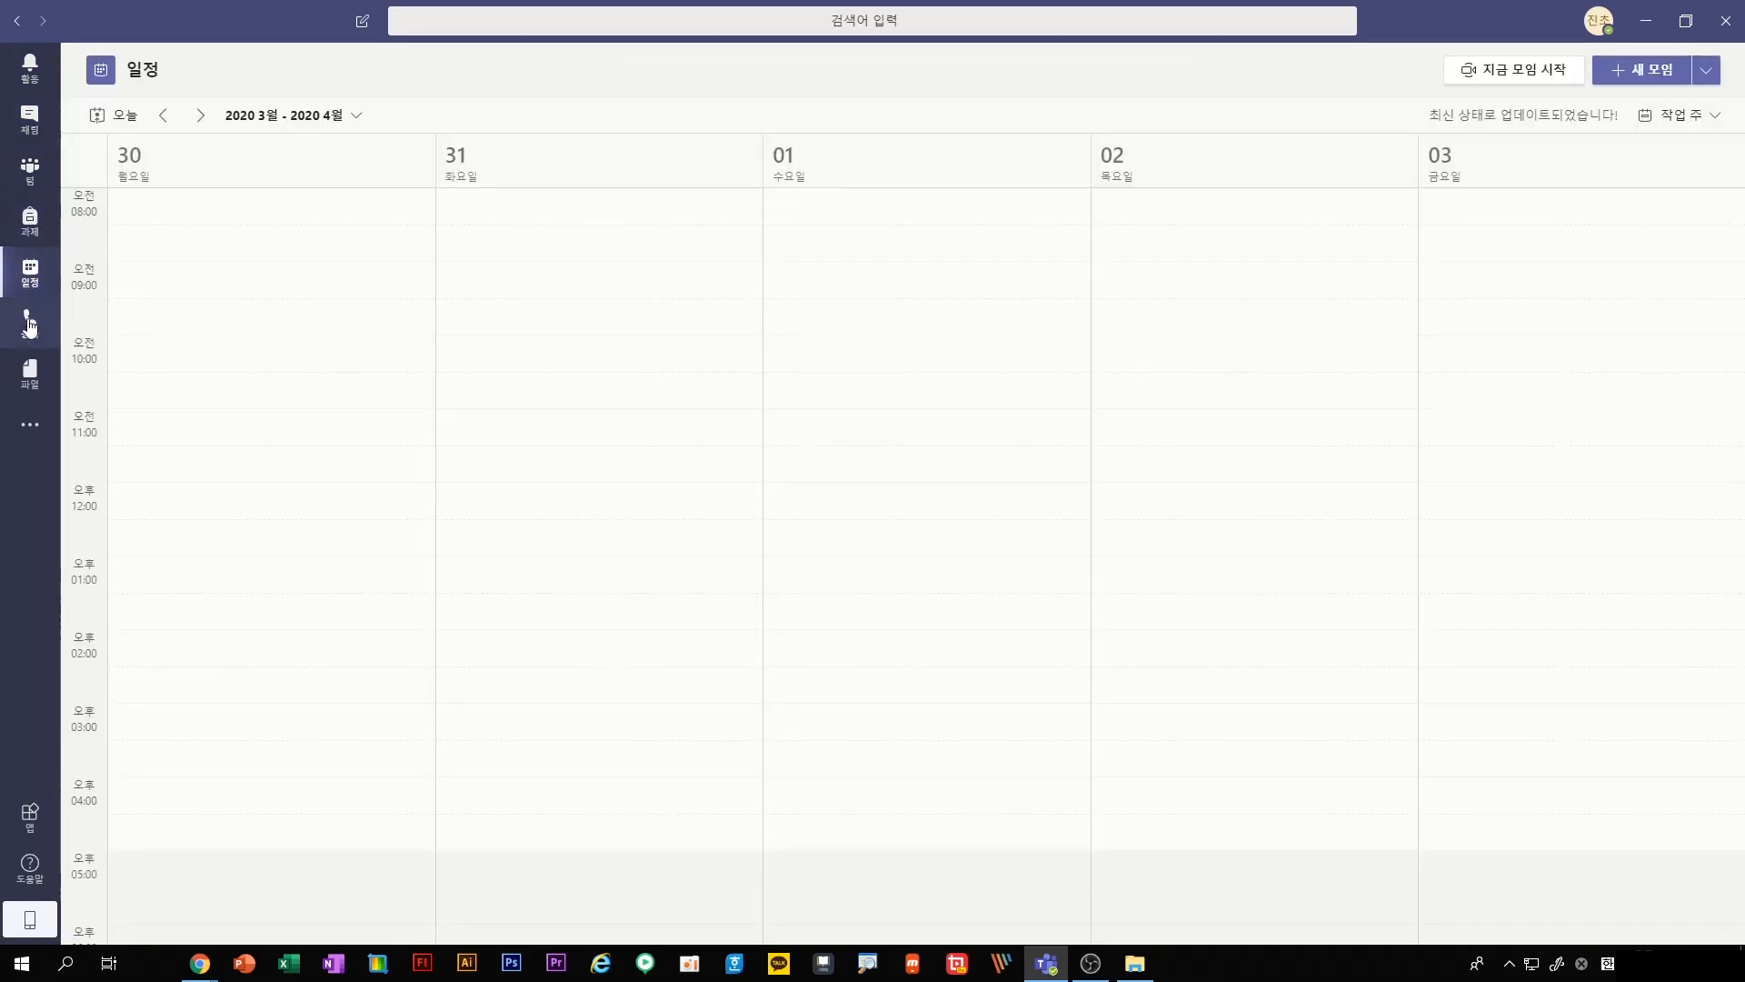
{"action": "left_click", "coordinate": [30, 324]}
{"action": "left_click", "coordinate": [34, 380]}
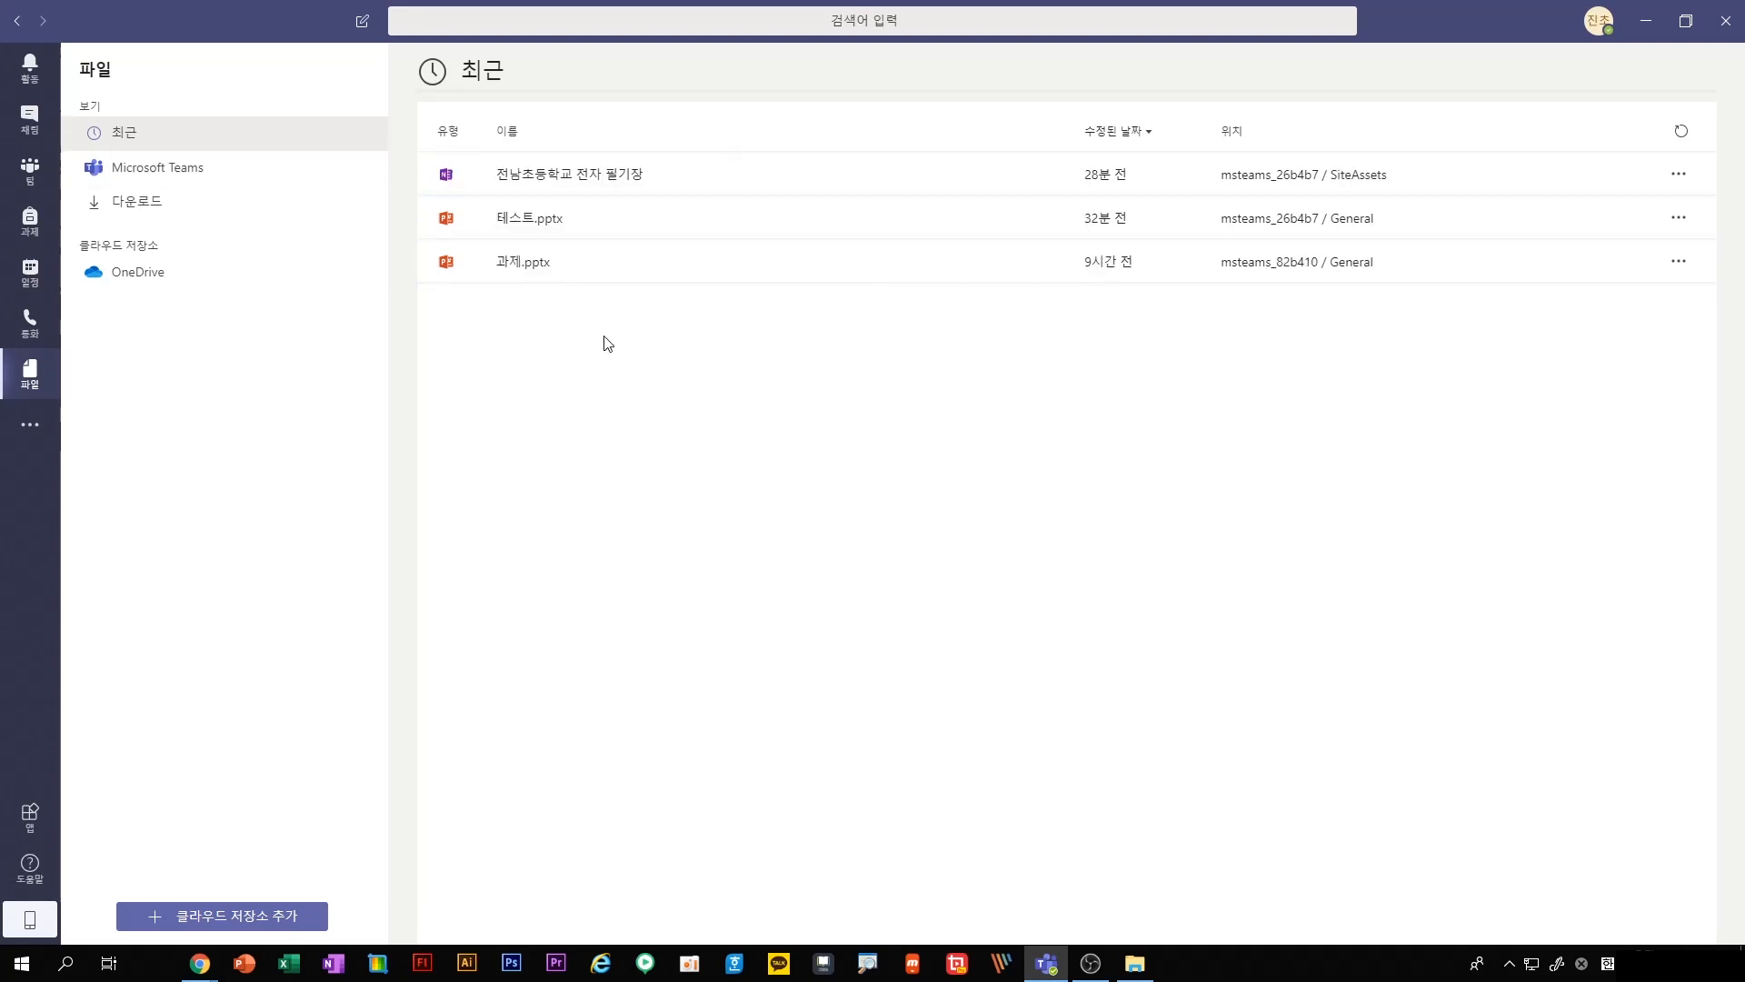
Create a class-type team with 전남초등학교 as both its name and its description
{"action": "left_click", "coordinate": [38, 171]}
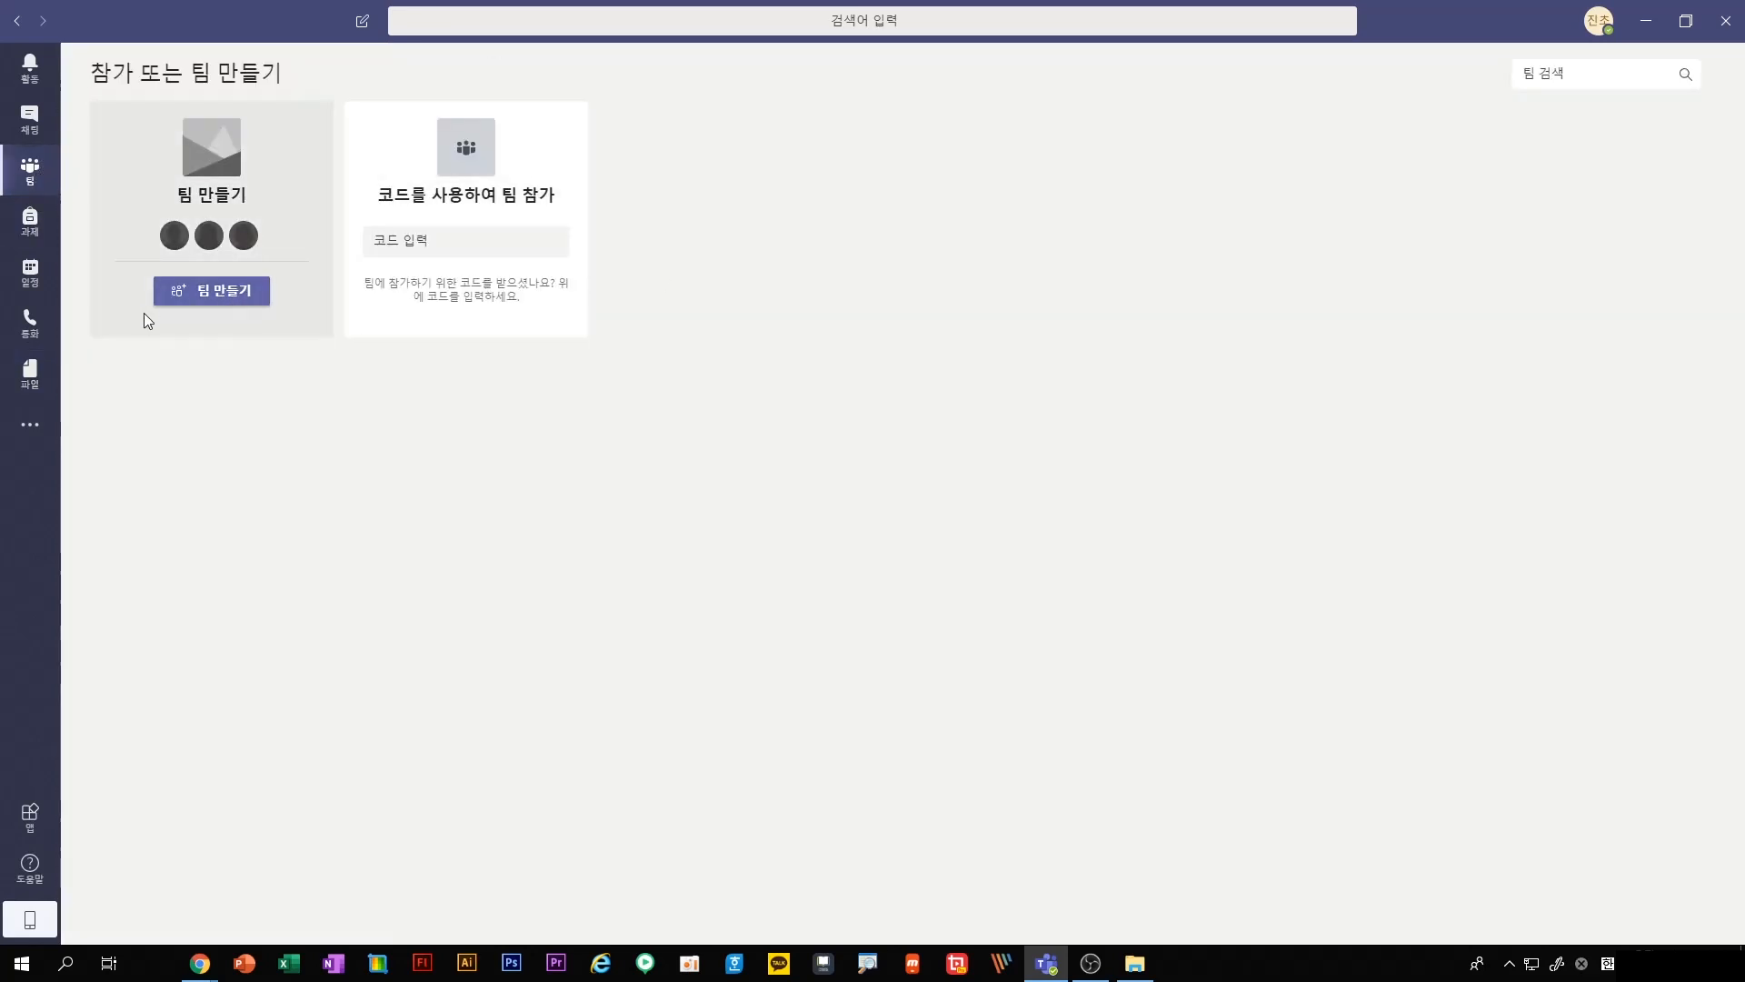
{"action": "left_click", "coordinate": [207, 303]}
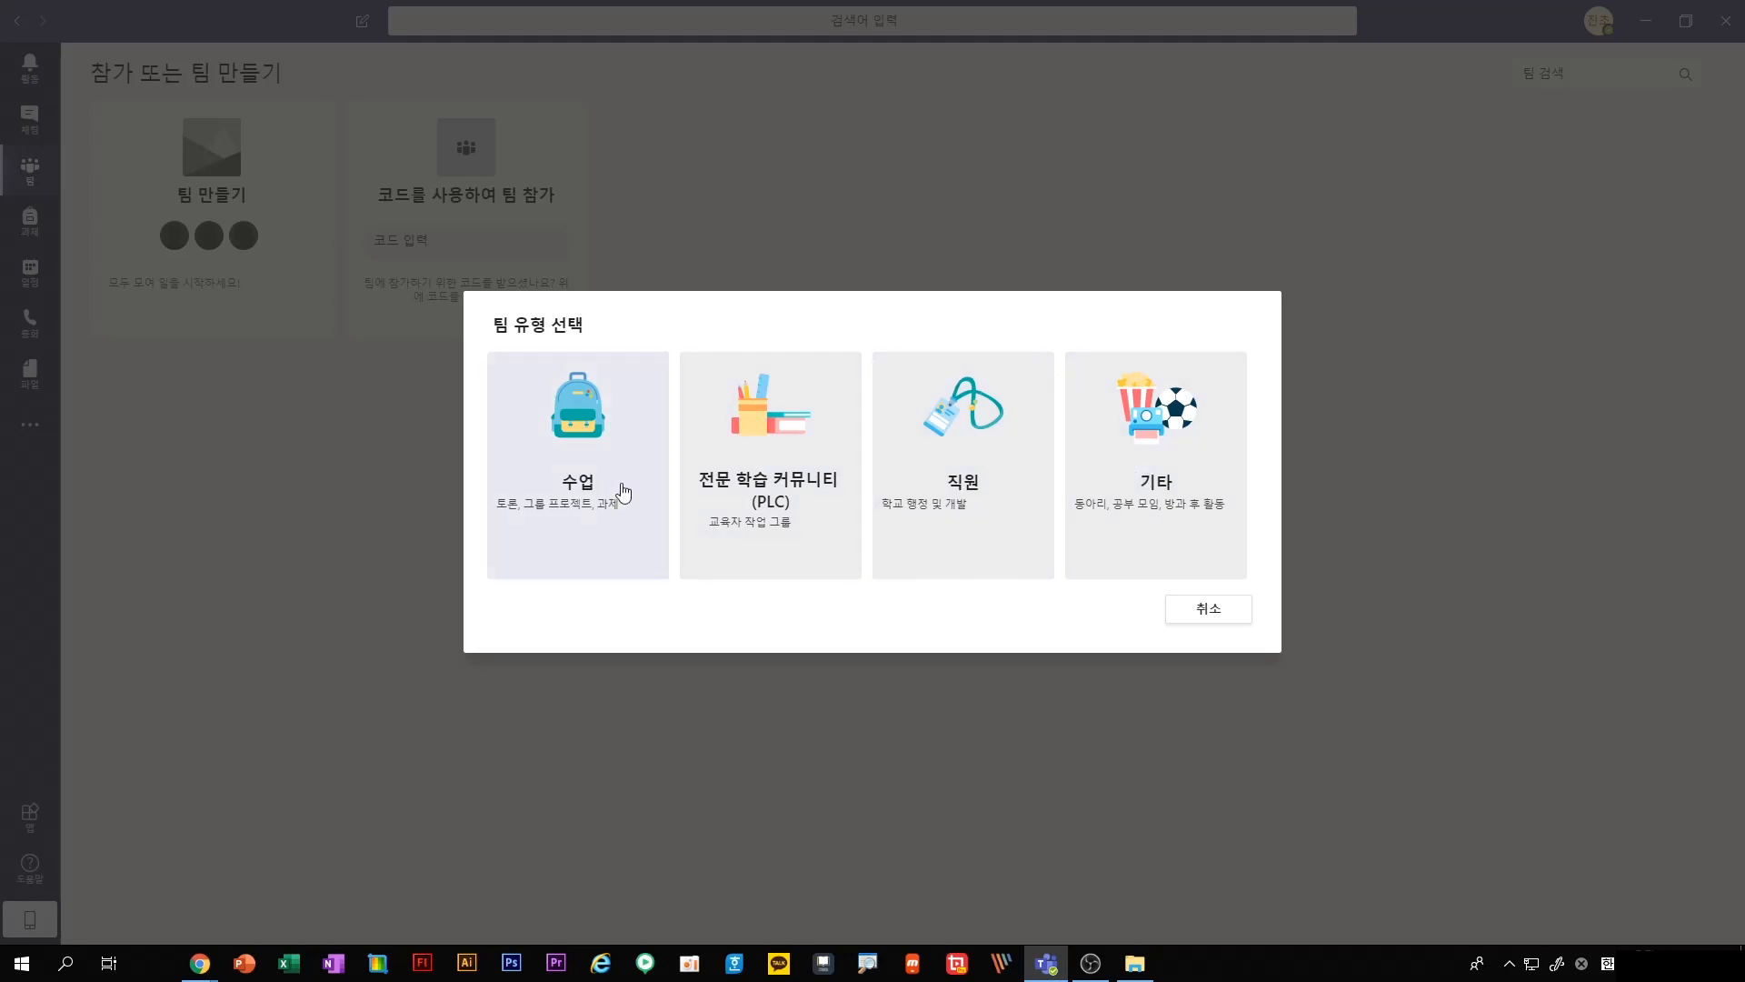
{"action": "left_click", "coordinate": [585, 433]}
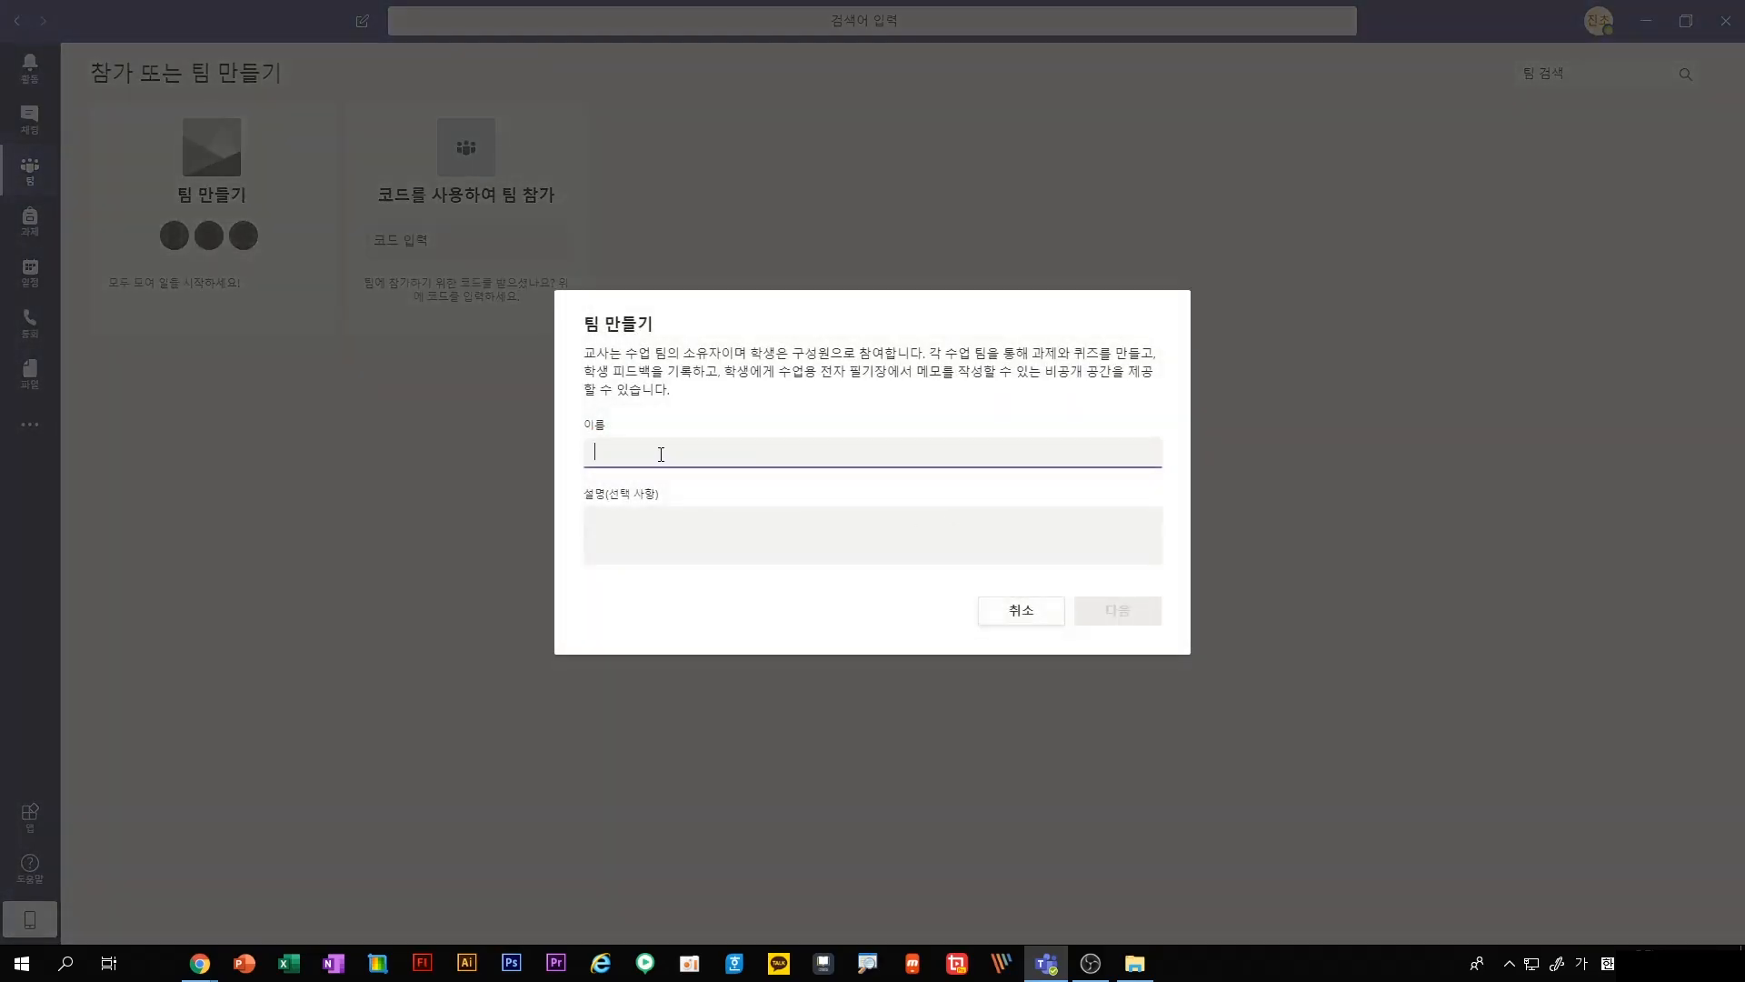
{"action": "type", "text": "전남초드"}
{"action": "type", "text": "등학교"}
{"action": "key", "text": "ctrl+a"}
{"action": "left_click", "coordinate": [780, 550]}
{"action": "left_click", "coordinate": [1110, 612]}
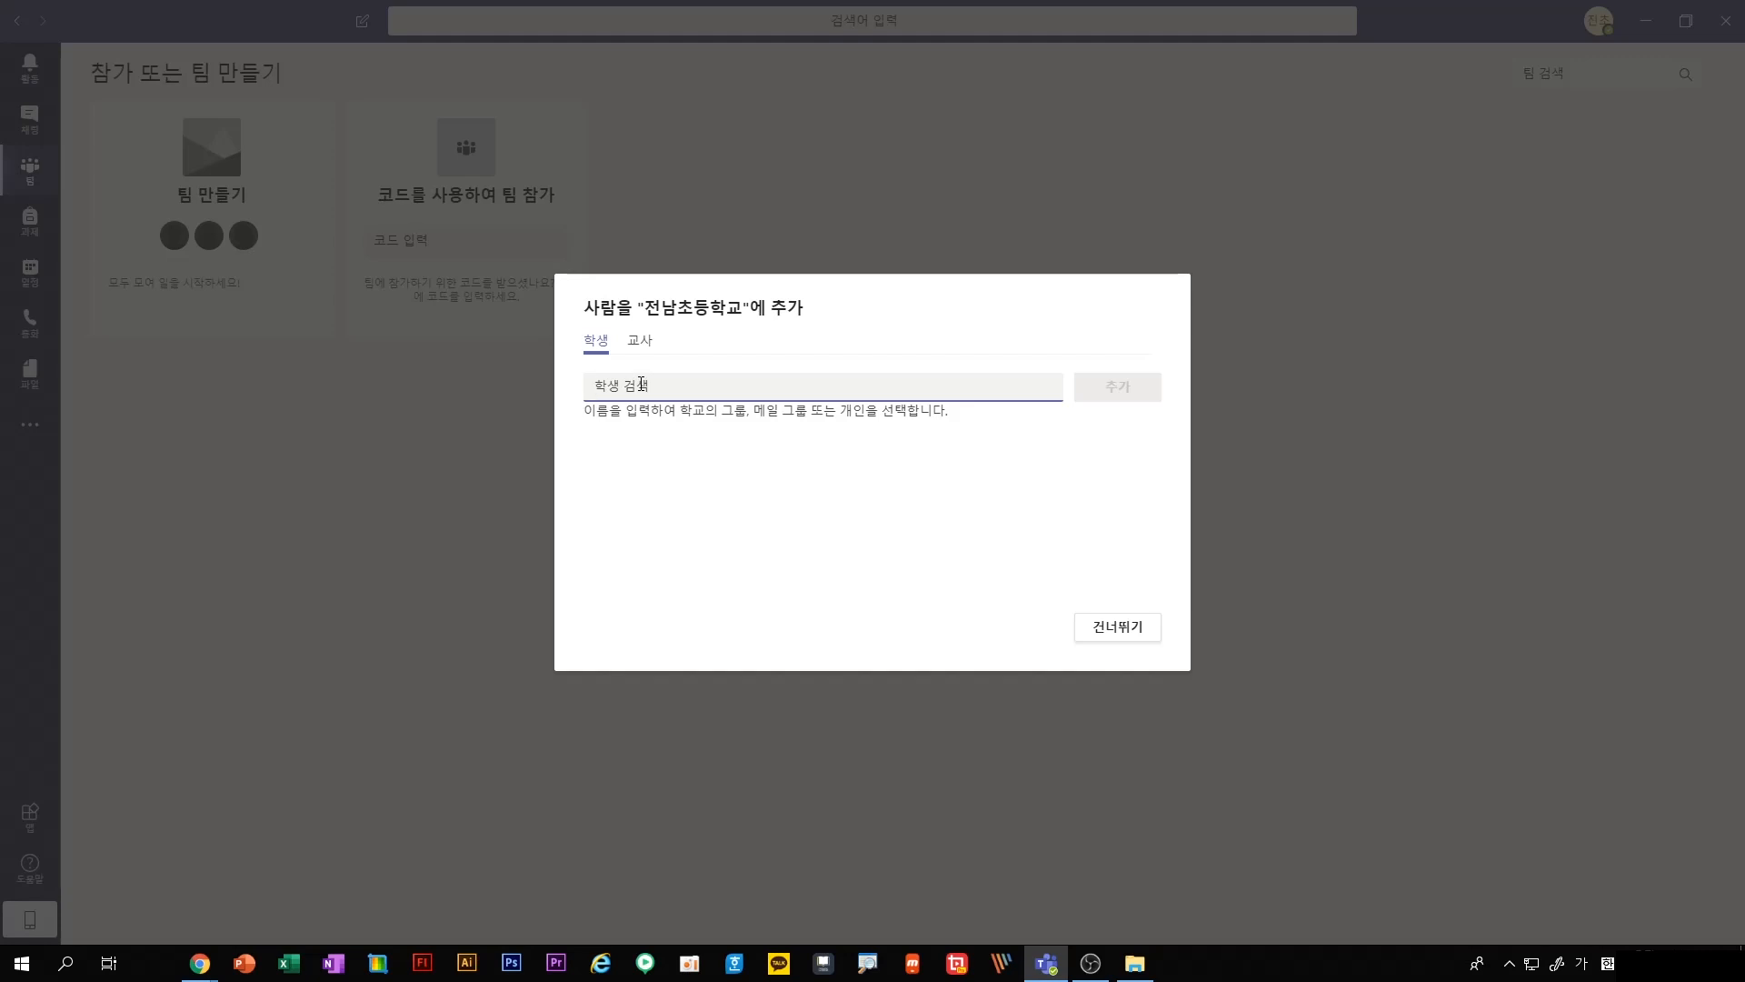
Search for the student accounts, add the ones numbered 1, 2 and 3 to the new team, and finish adding members
{"action": "key", "text": "Hangul"}
{"action": "type", "text": "jinwon3"}
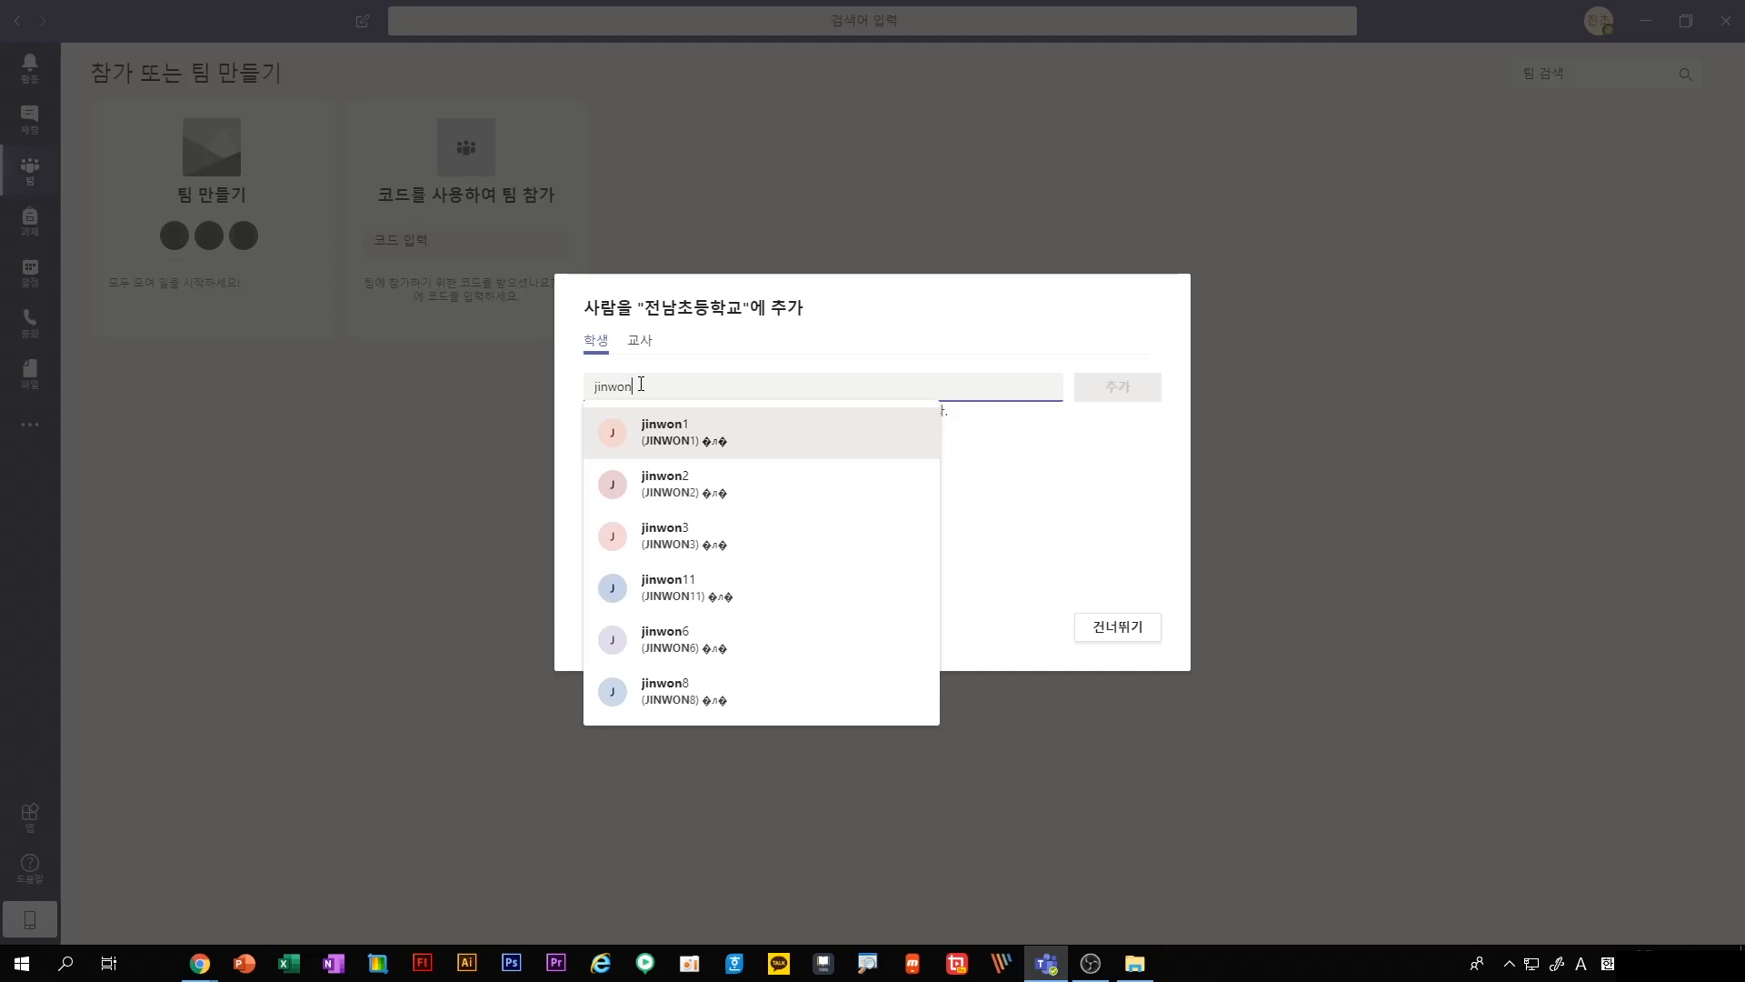
{"action": "left_click", "coordinate": [710, 411]}
{"action": "left_click", "coordinate": [1104, 404]}
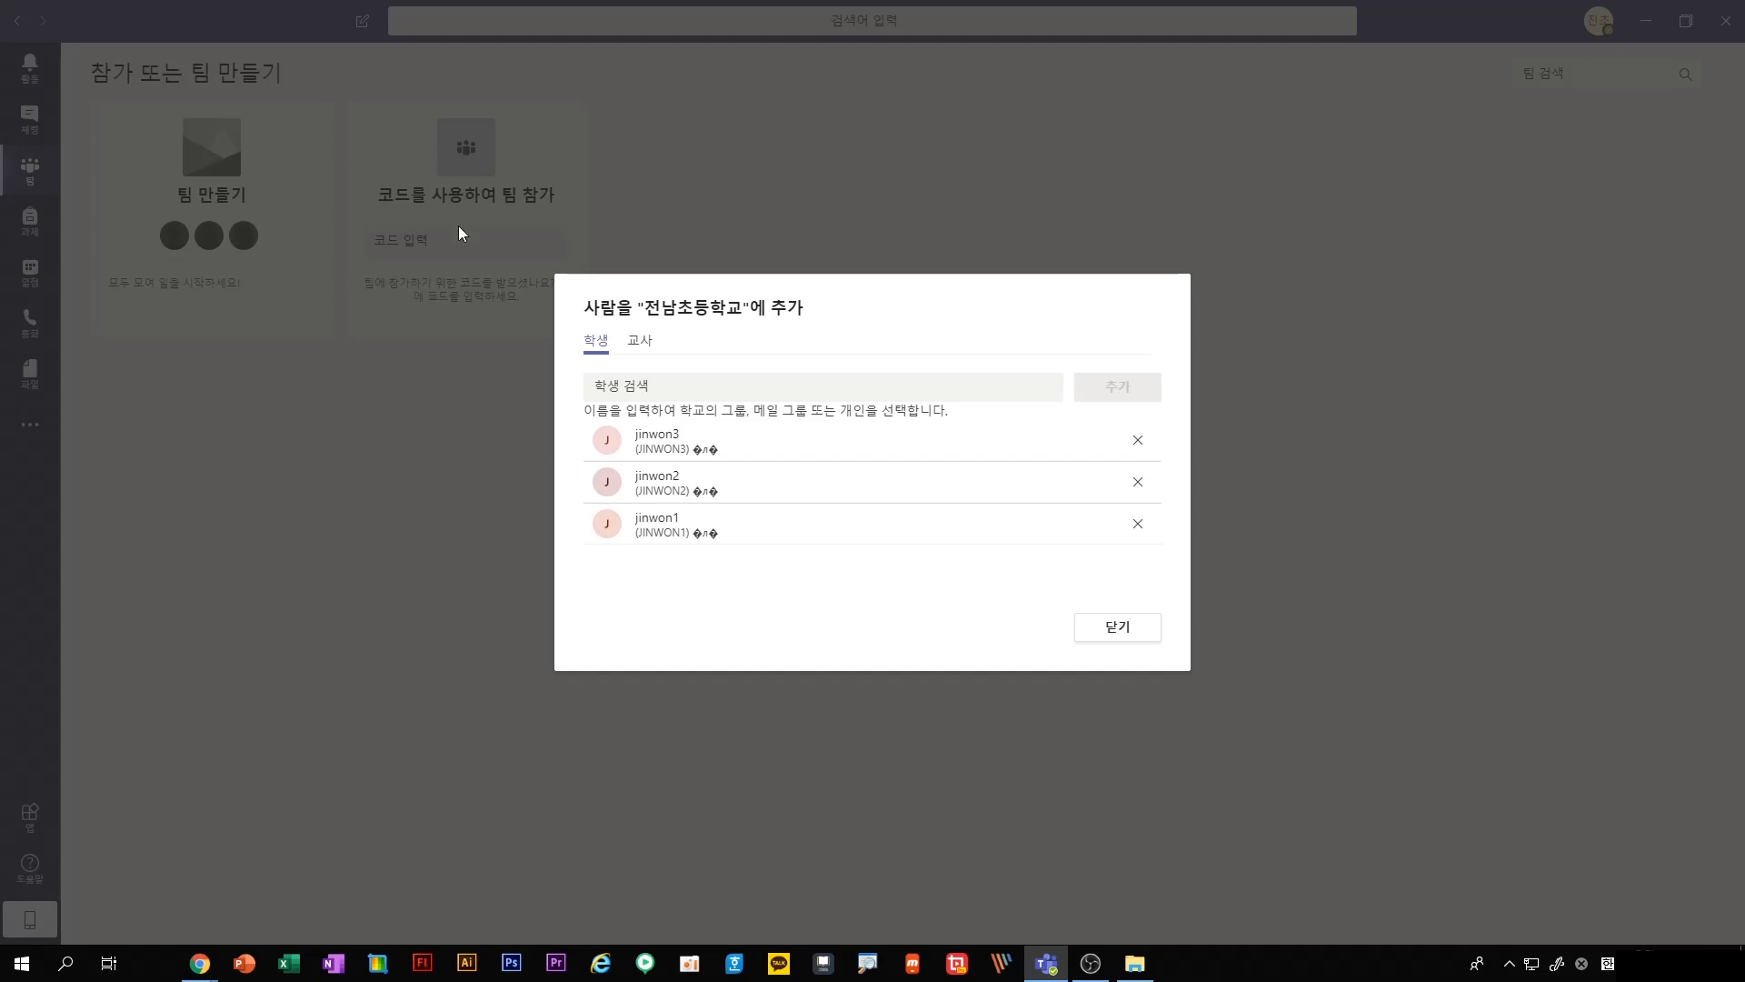
{"action": "left_click", "coordinate": [1116, 627]}
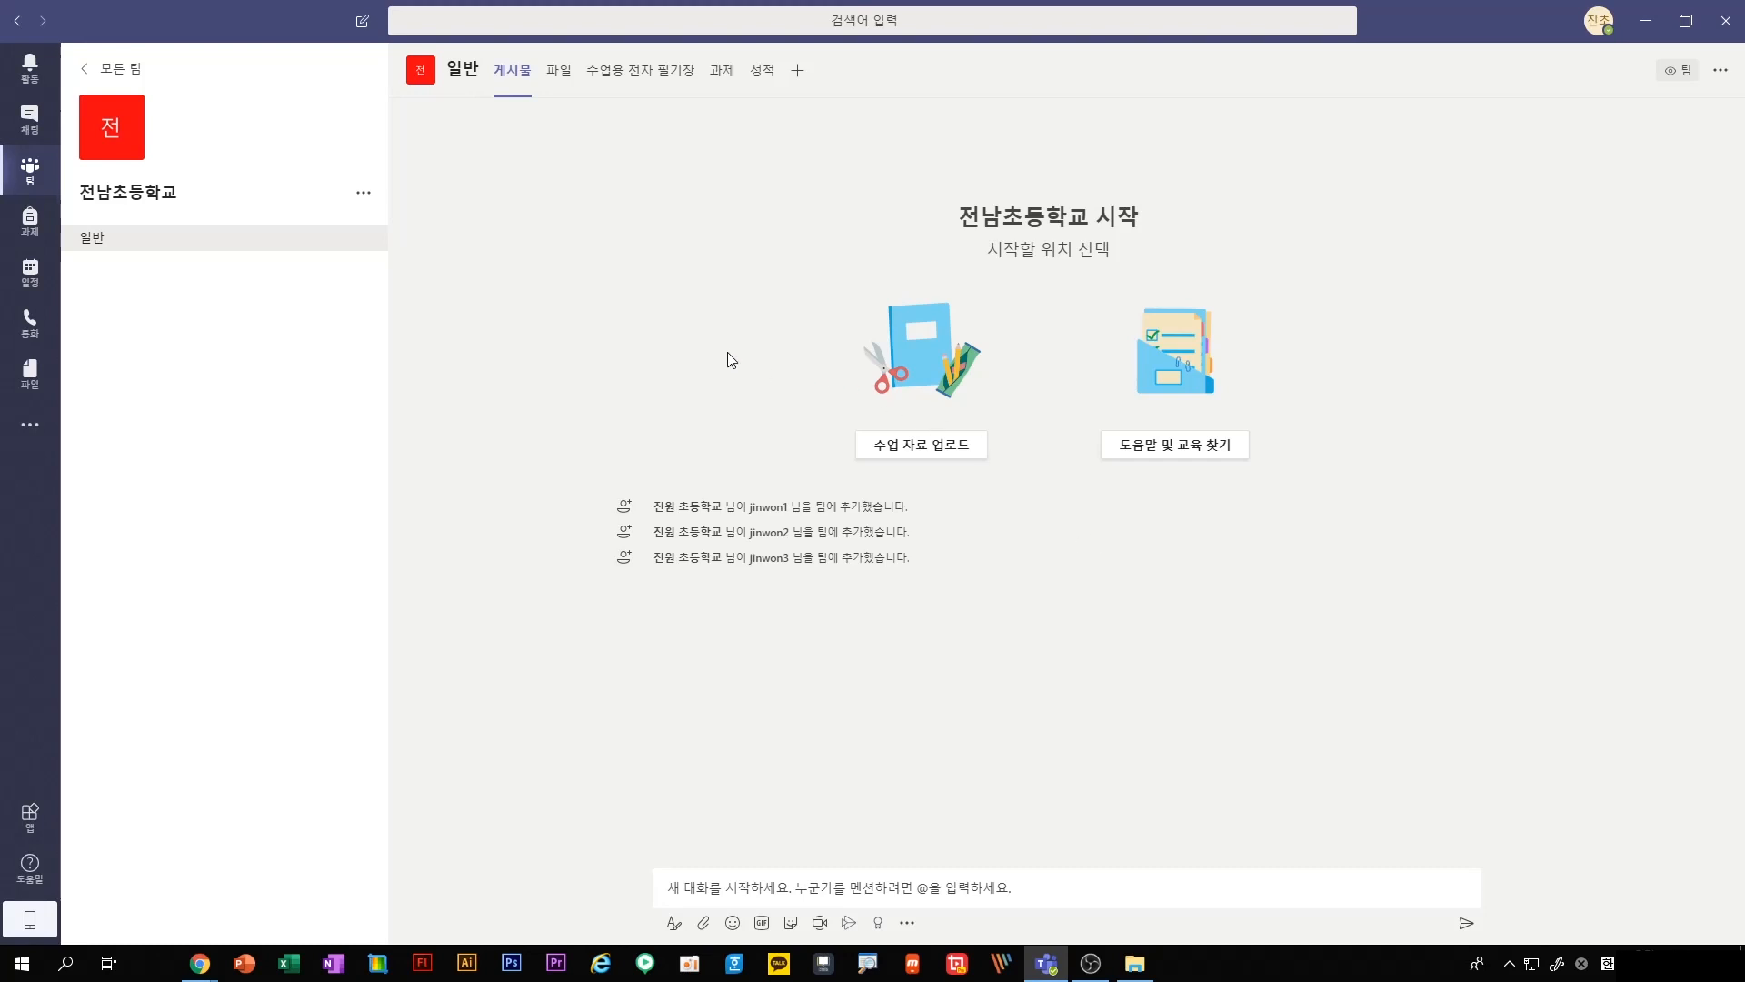
Generate a join code for the 전남초등학교 team in its management settings
{"action": "left_click", "coordinate": [363, 194]}
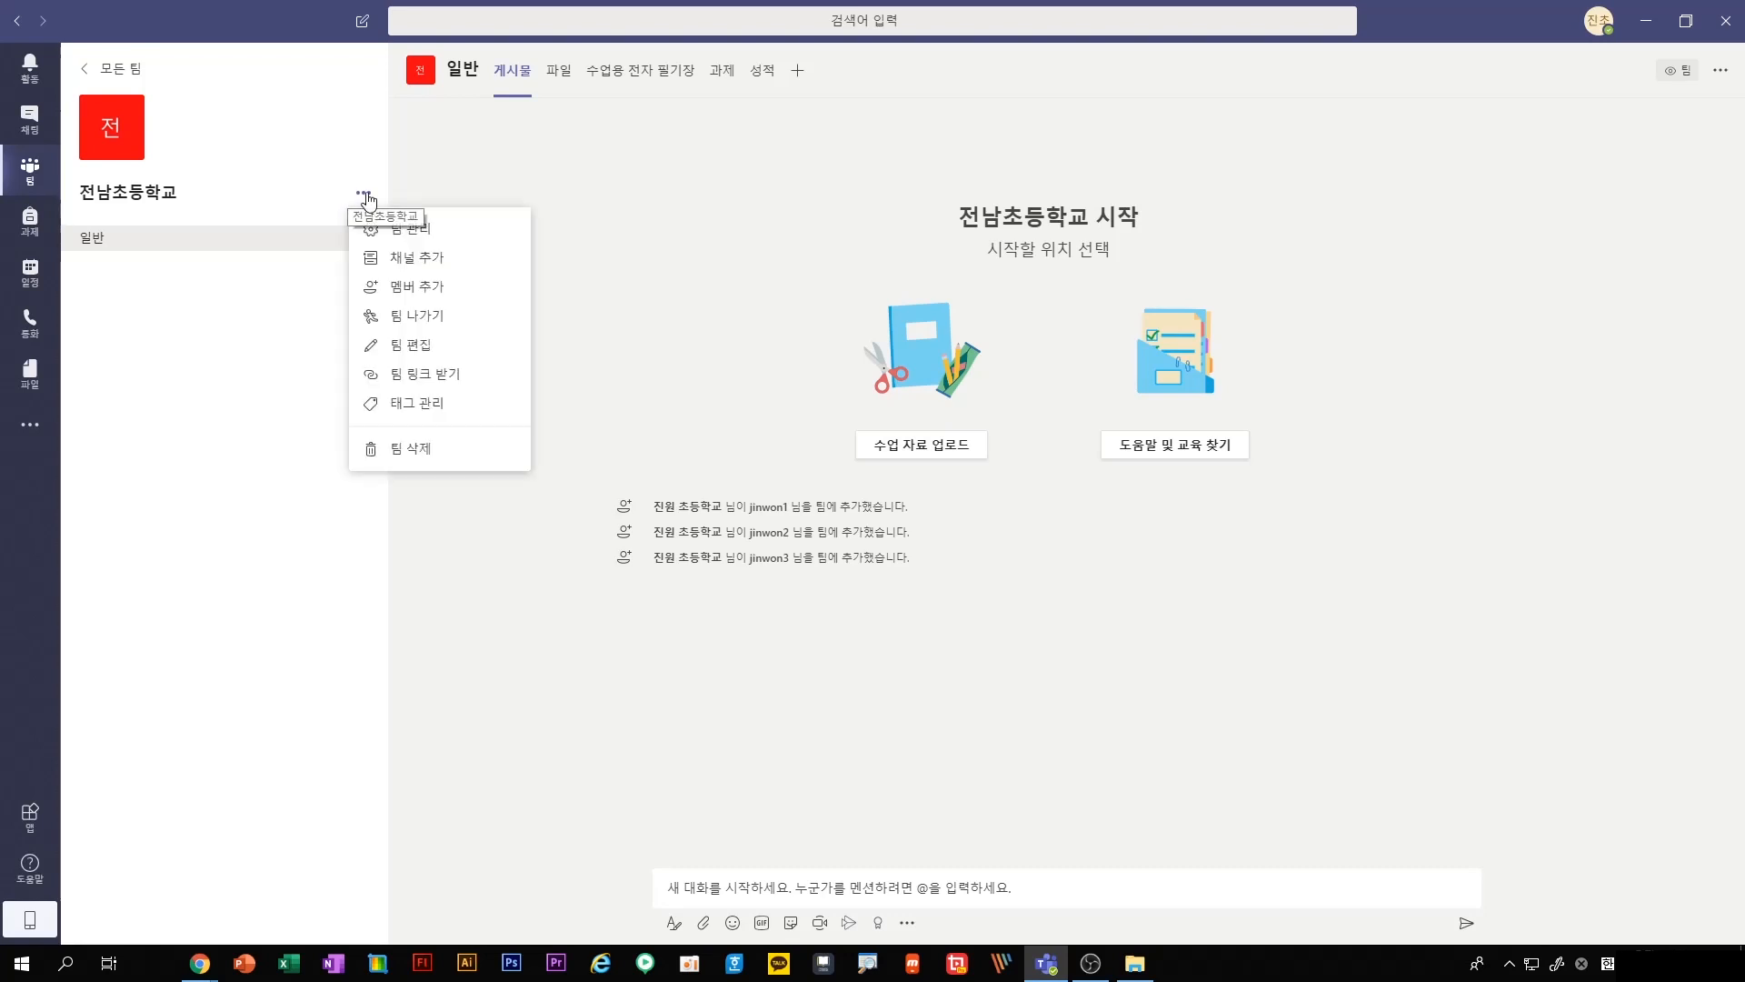
{"action": "left_click", "coordinate": [384, 228]}
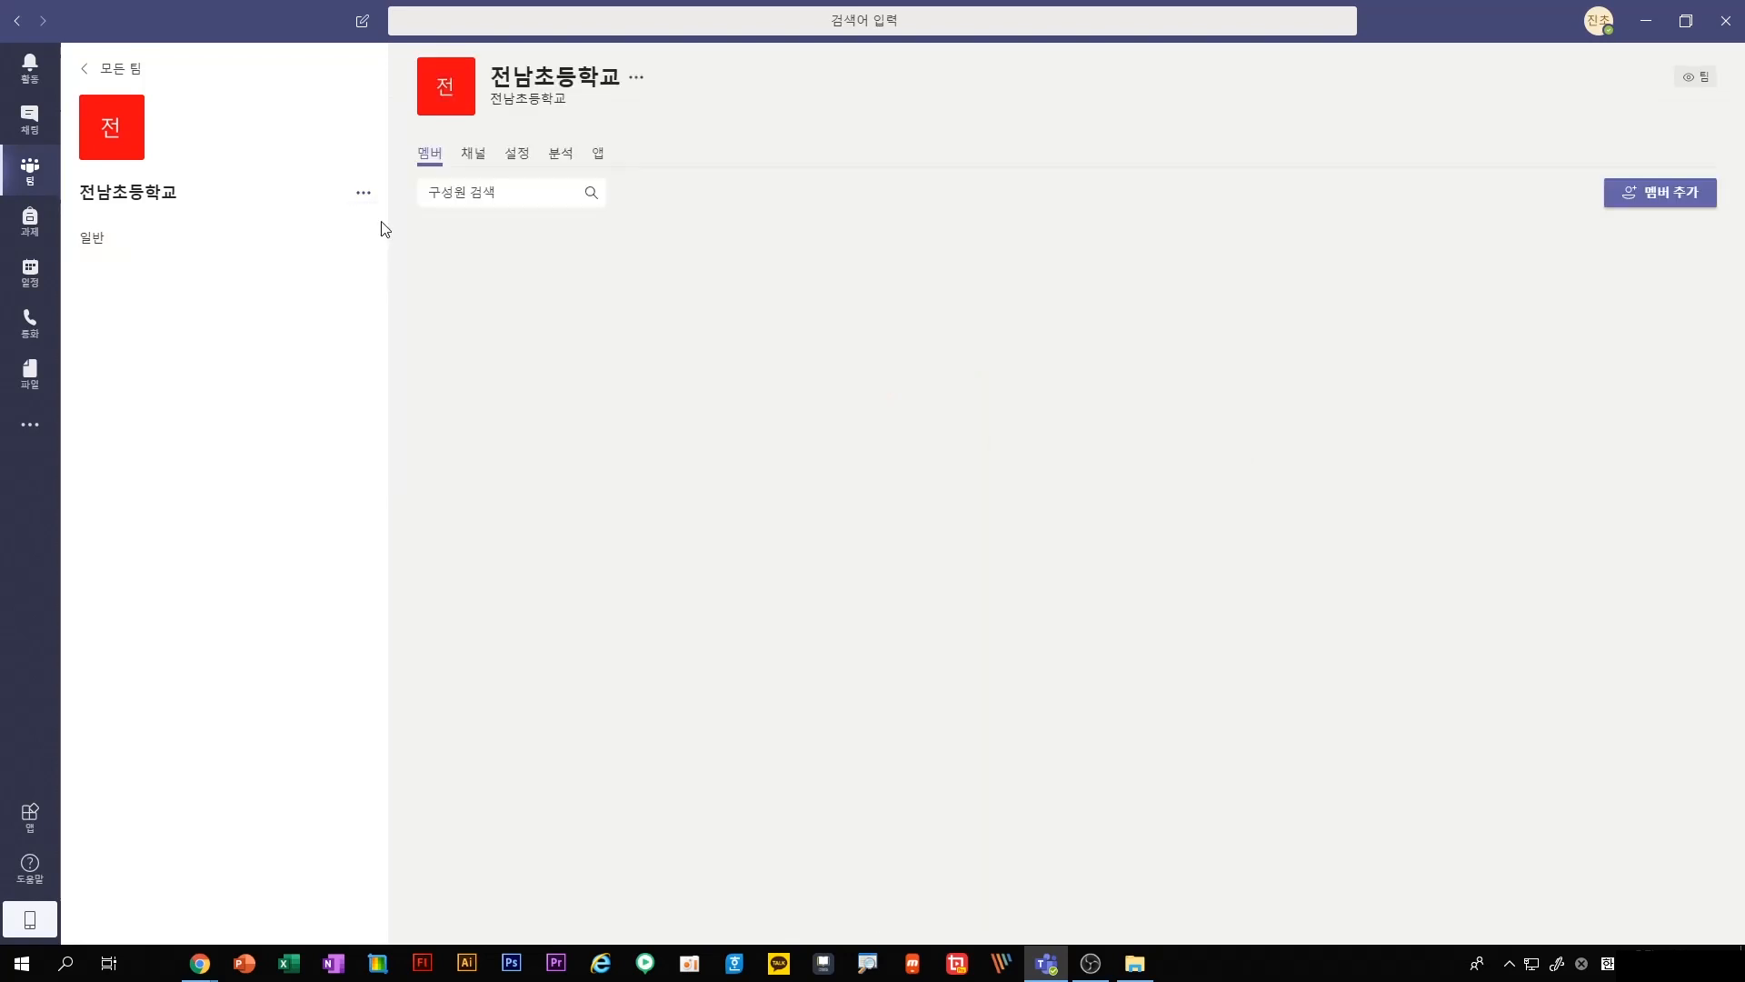
{"action": "left_click", "coordinate": [520, 161]}
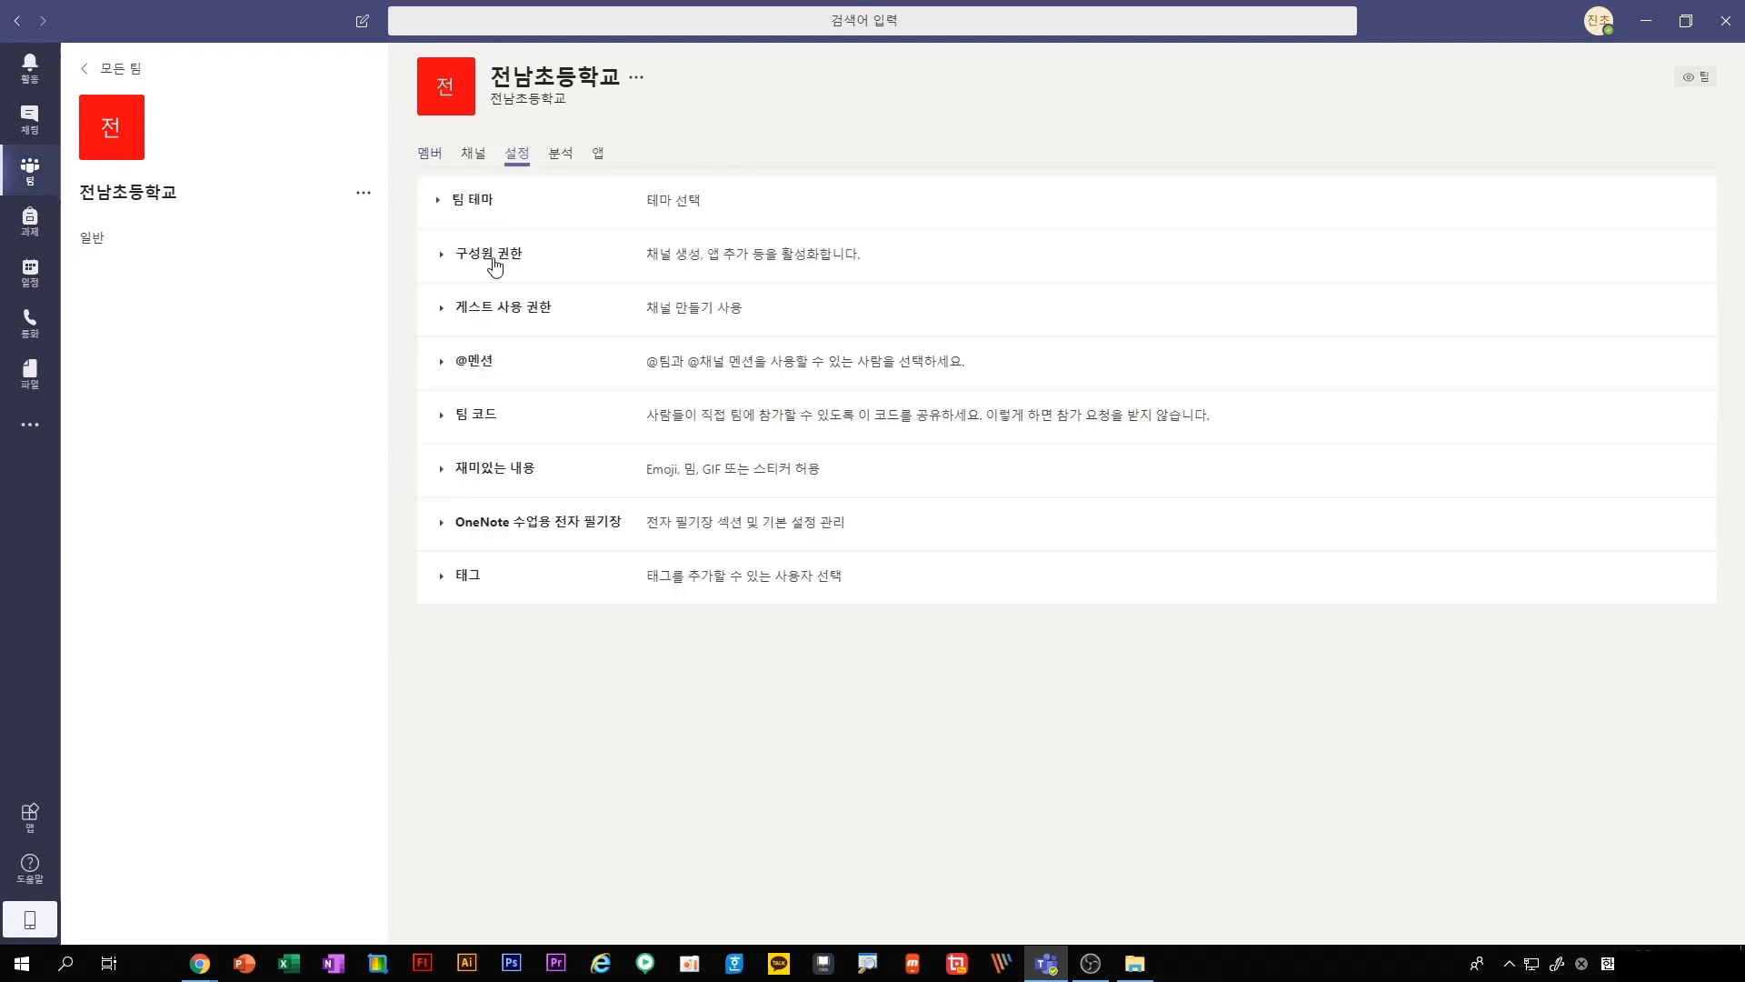
{"action": "left_click", "coordinate": [482, 415]}
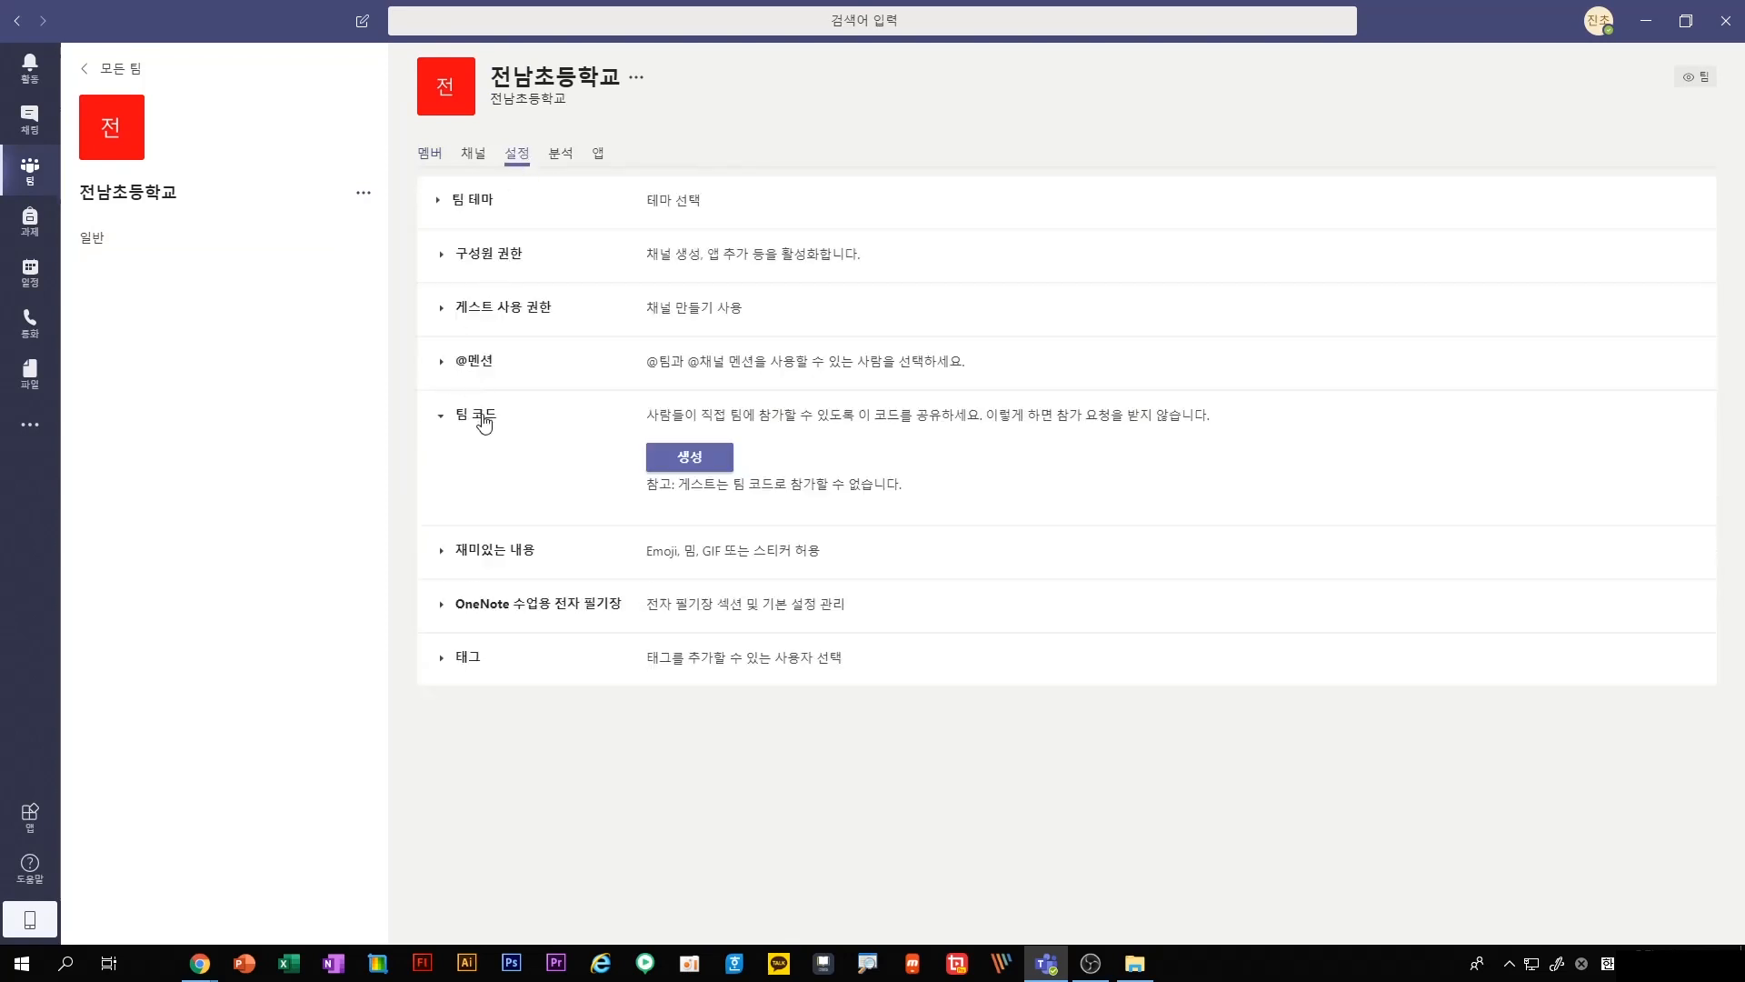
{"action": "left_click", "coordinate": [683, 462]}
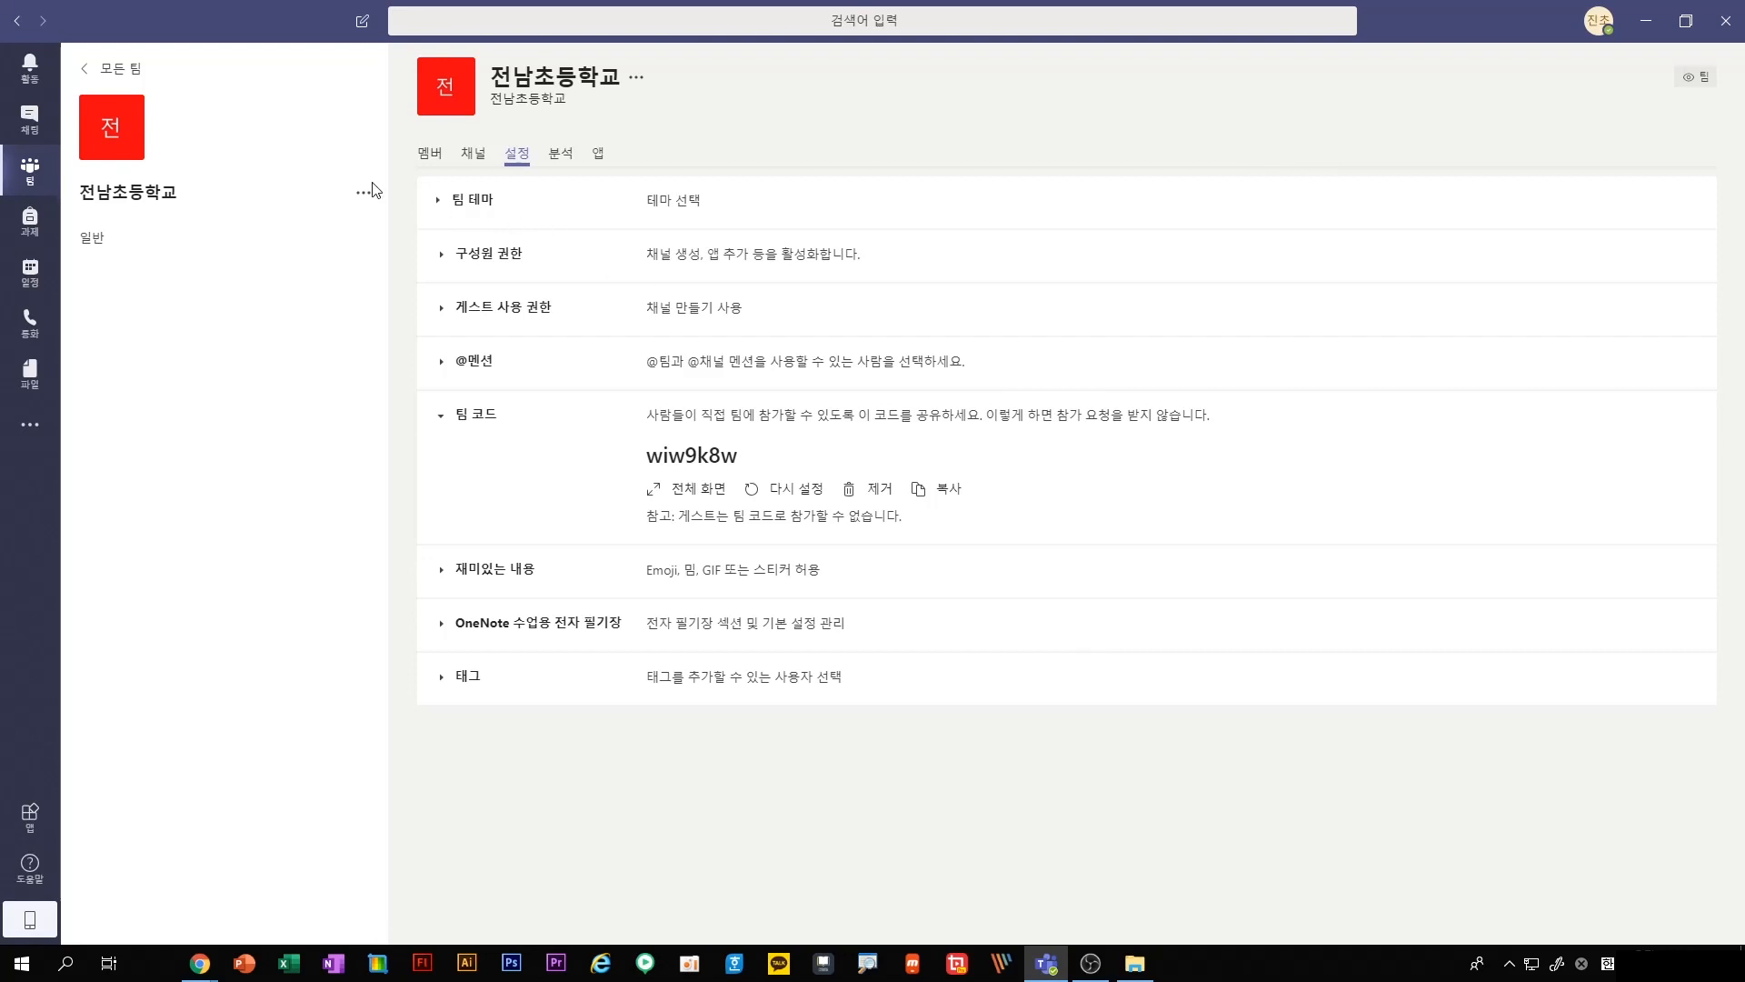
Return to the 일반 channel and examine its posts, its files with the Class Materials folder, and the file types it can create
{"action": "left_click", "coordinate": [27, 174]}
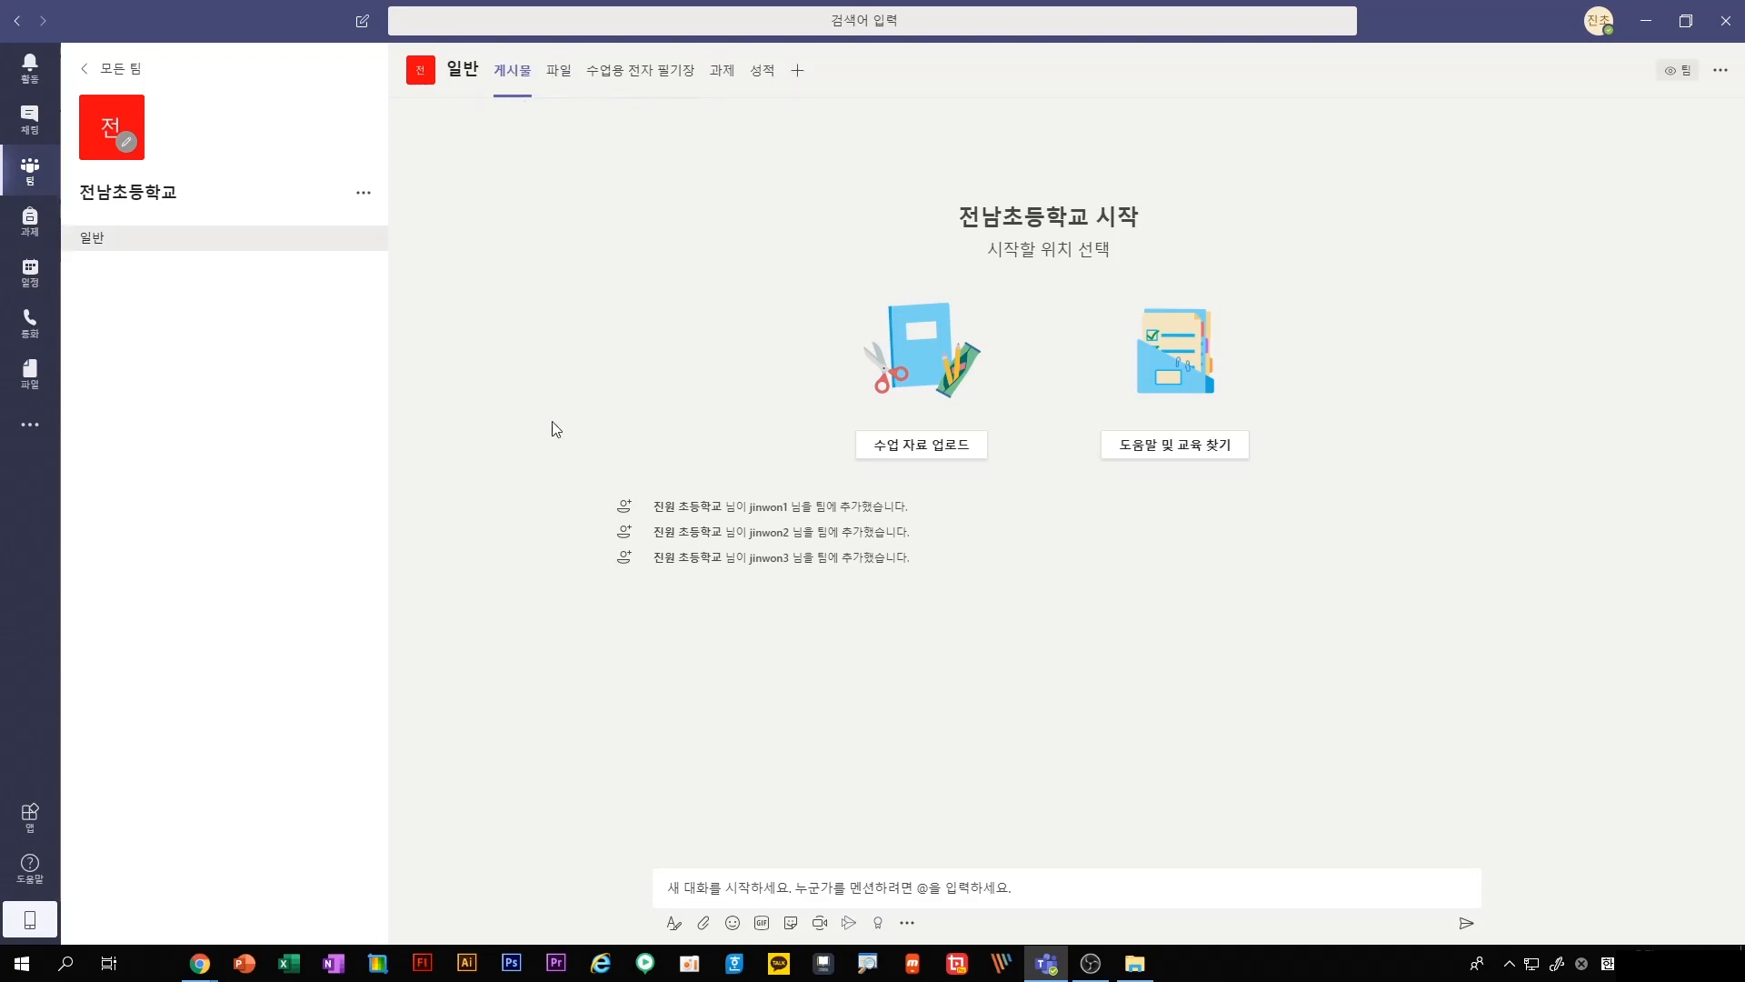
{"action": "left_click", "coordinate": [708, 888]}
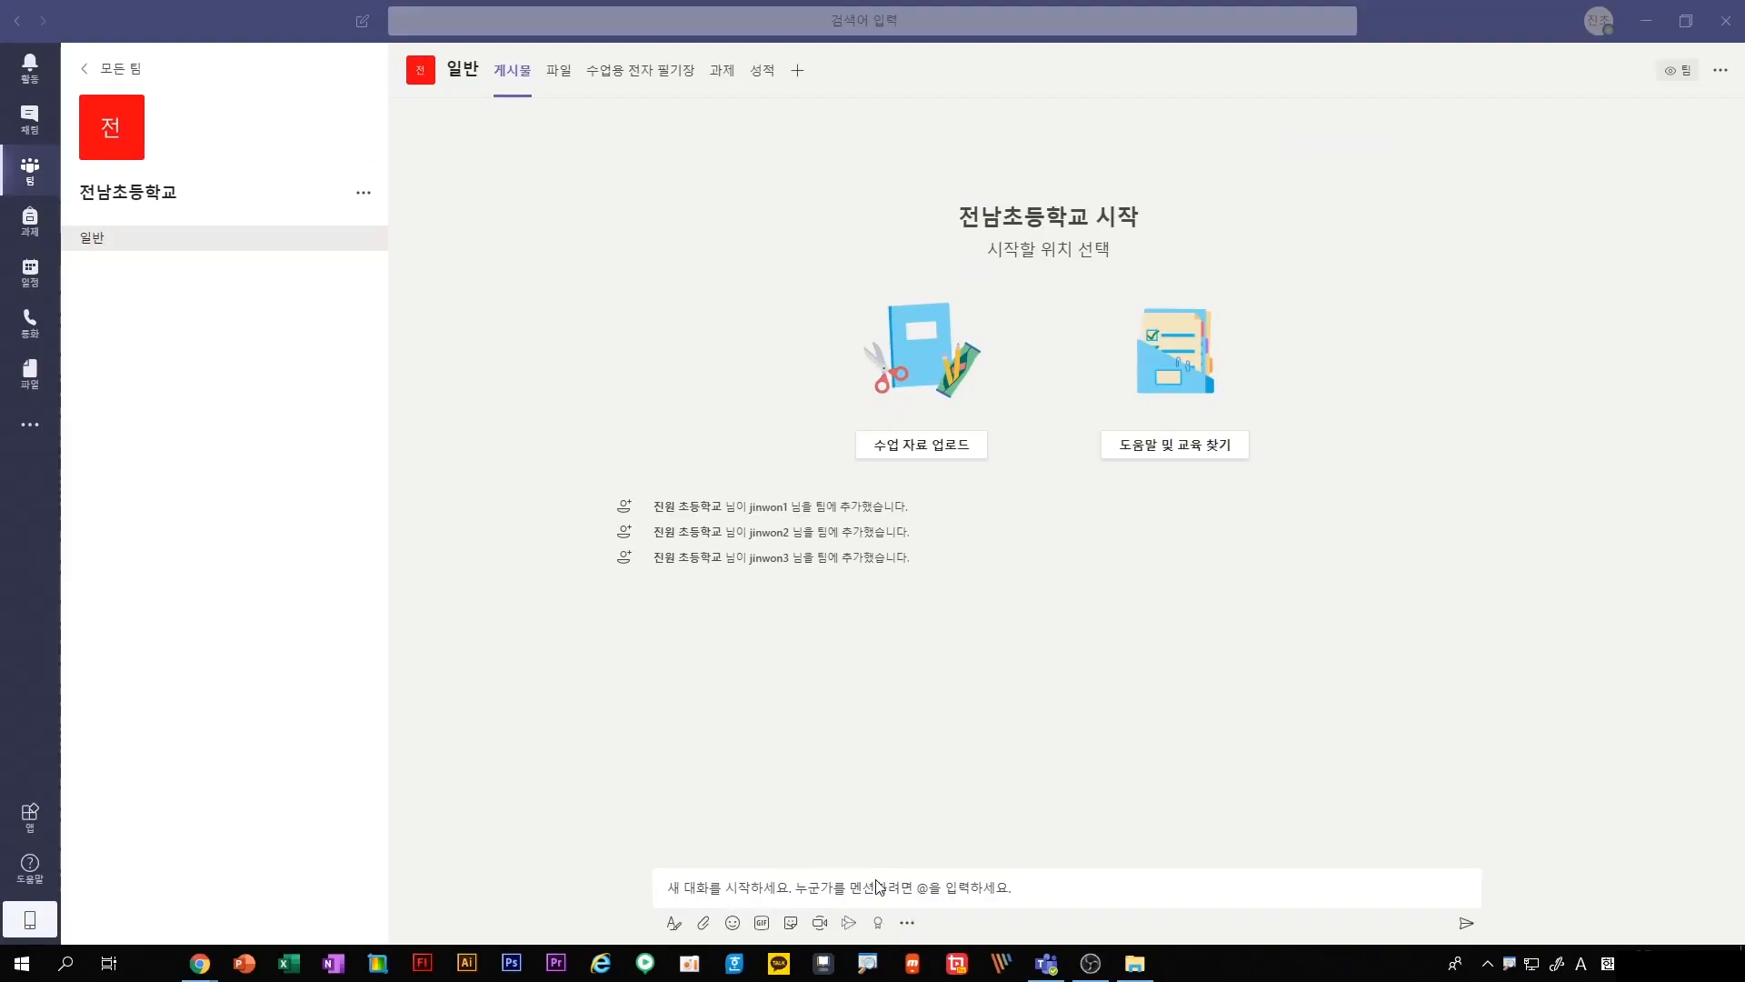
{"action": "left_click", "coordinate": [557, 76]}
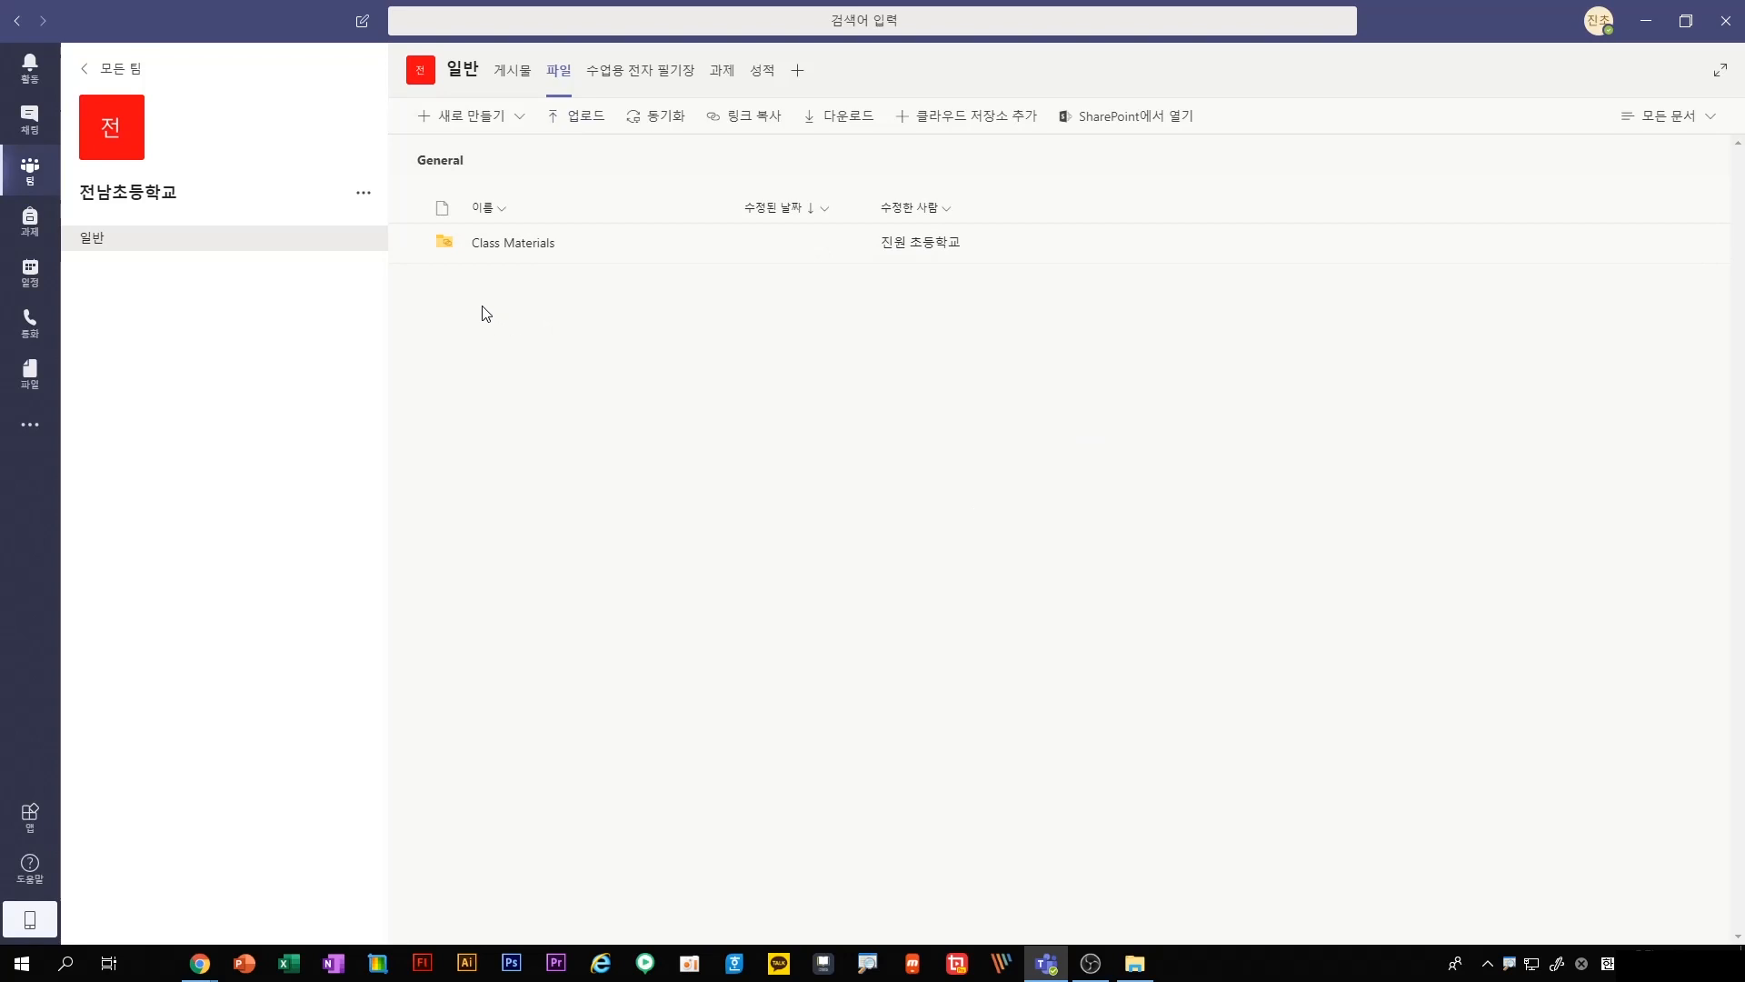
{"action": "left_click", "coordinate": [538, 246]}
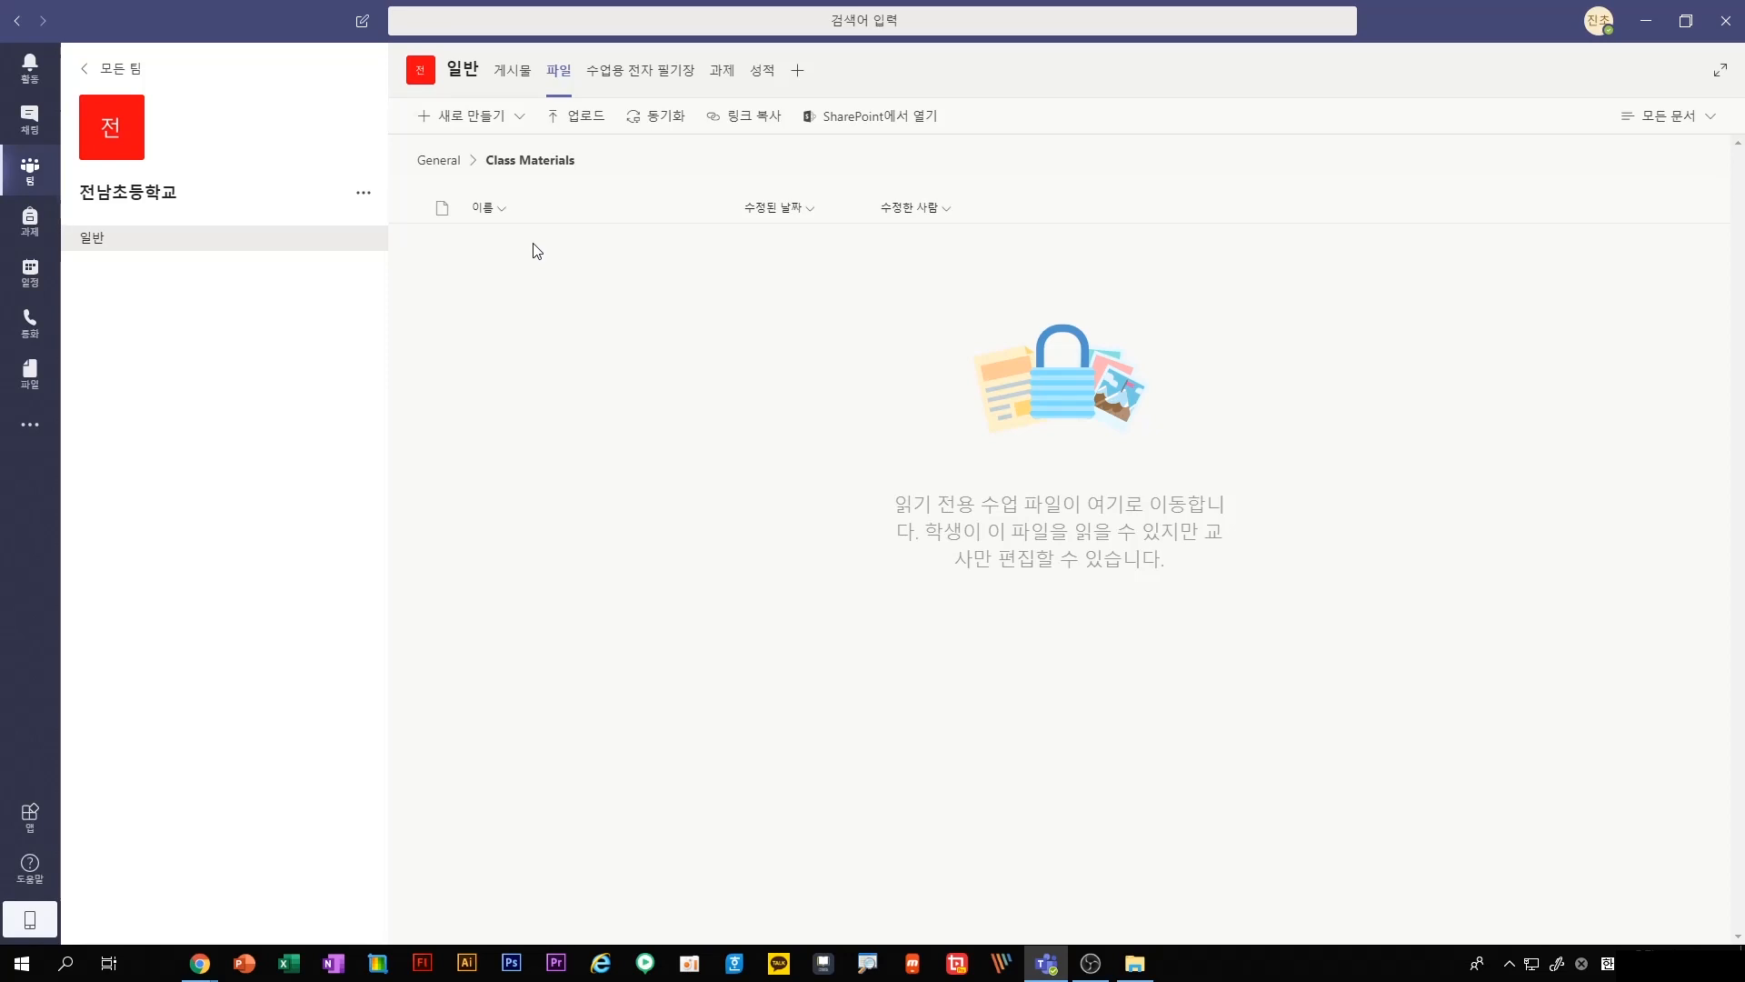
{"action": "left_click", "coordinate": [439, 162]}
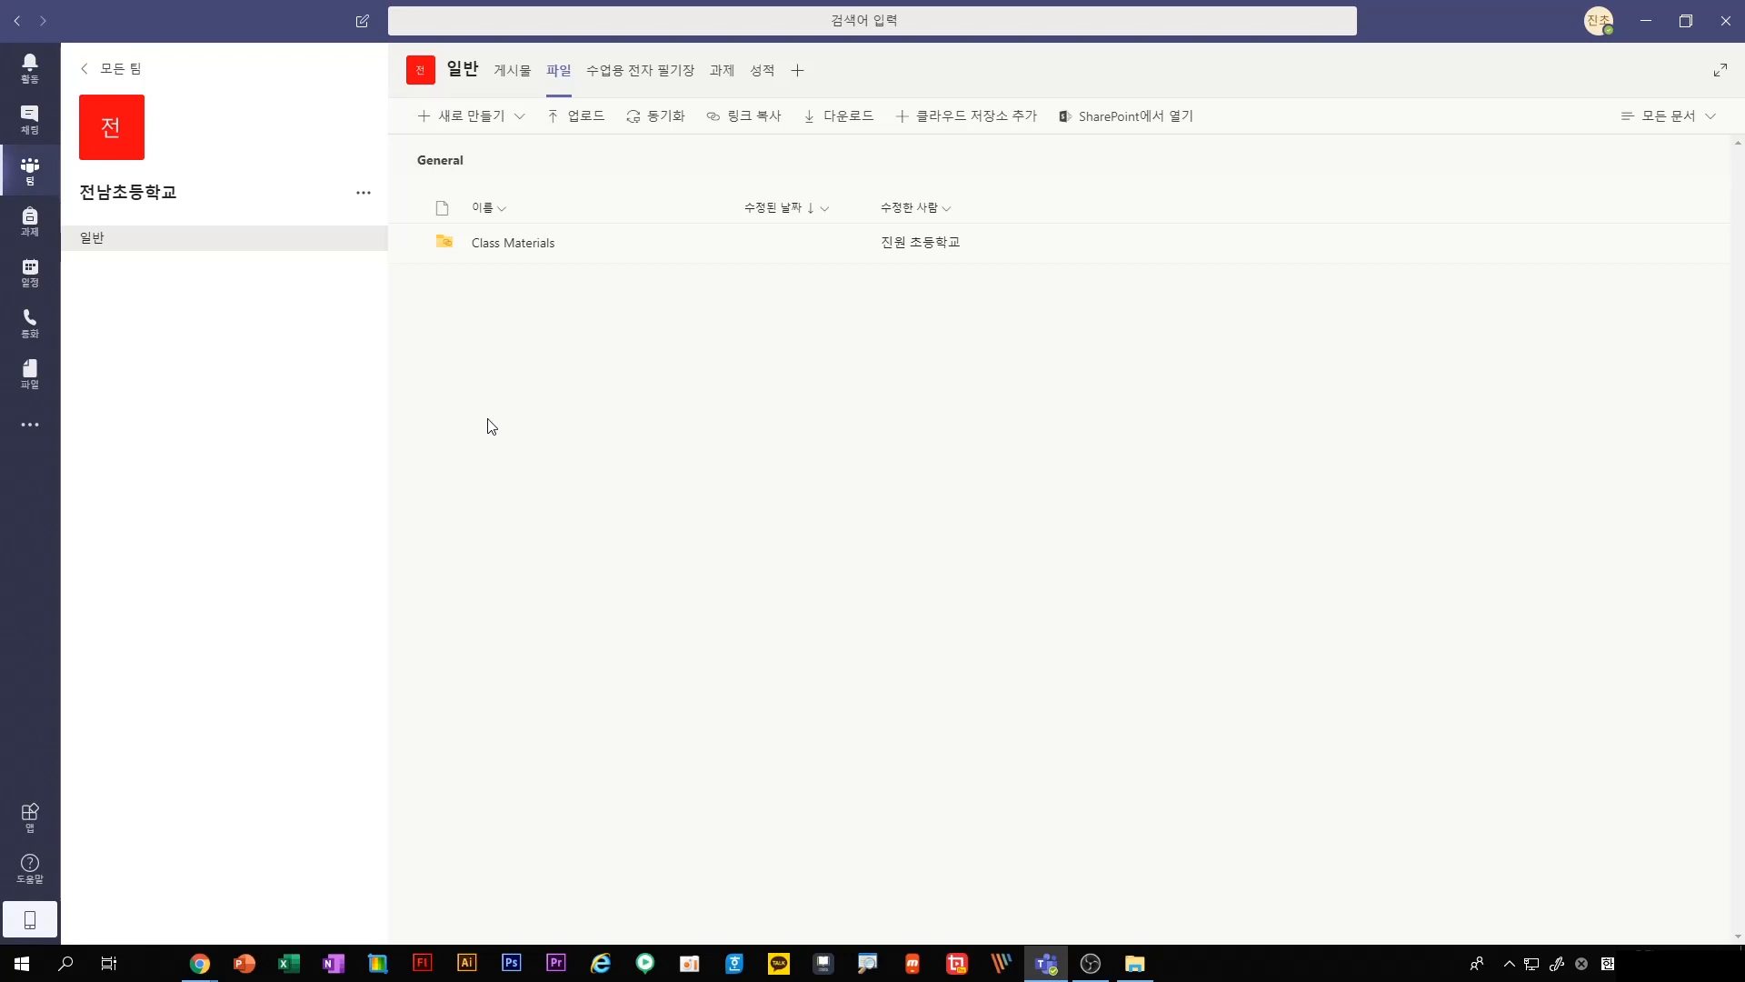
{"action": "left_click", "coordinate": [509, 116]}
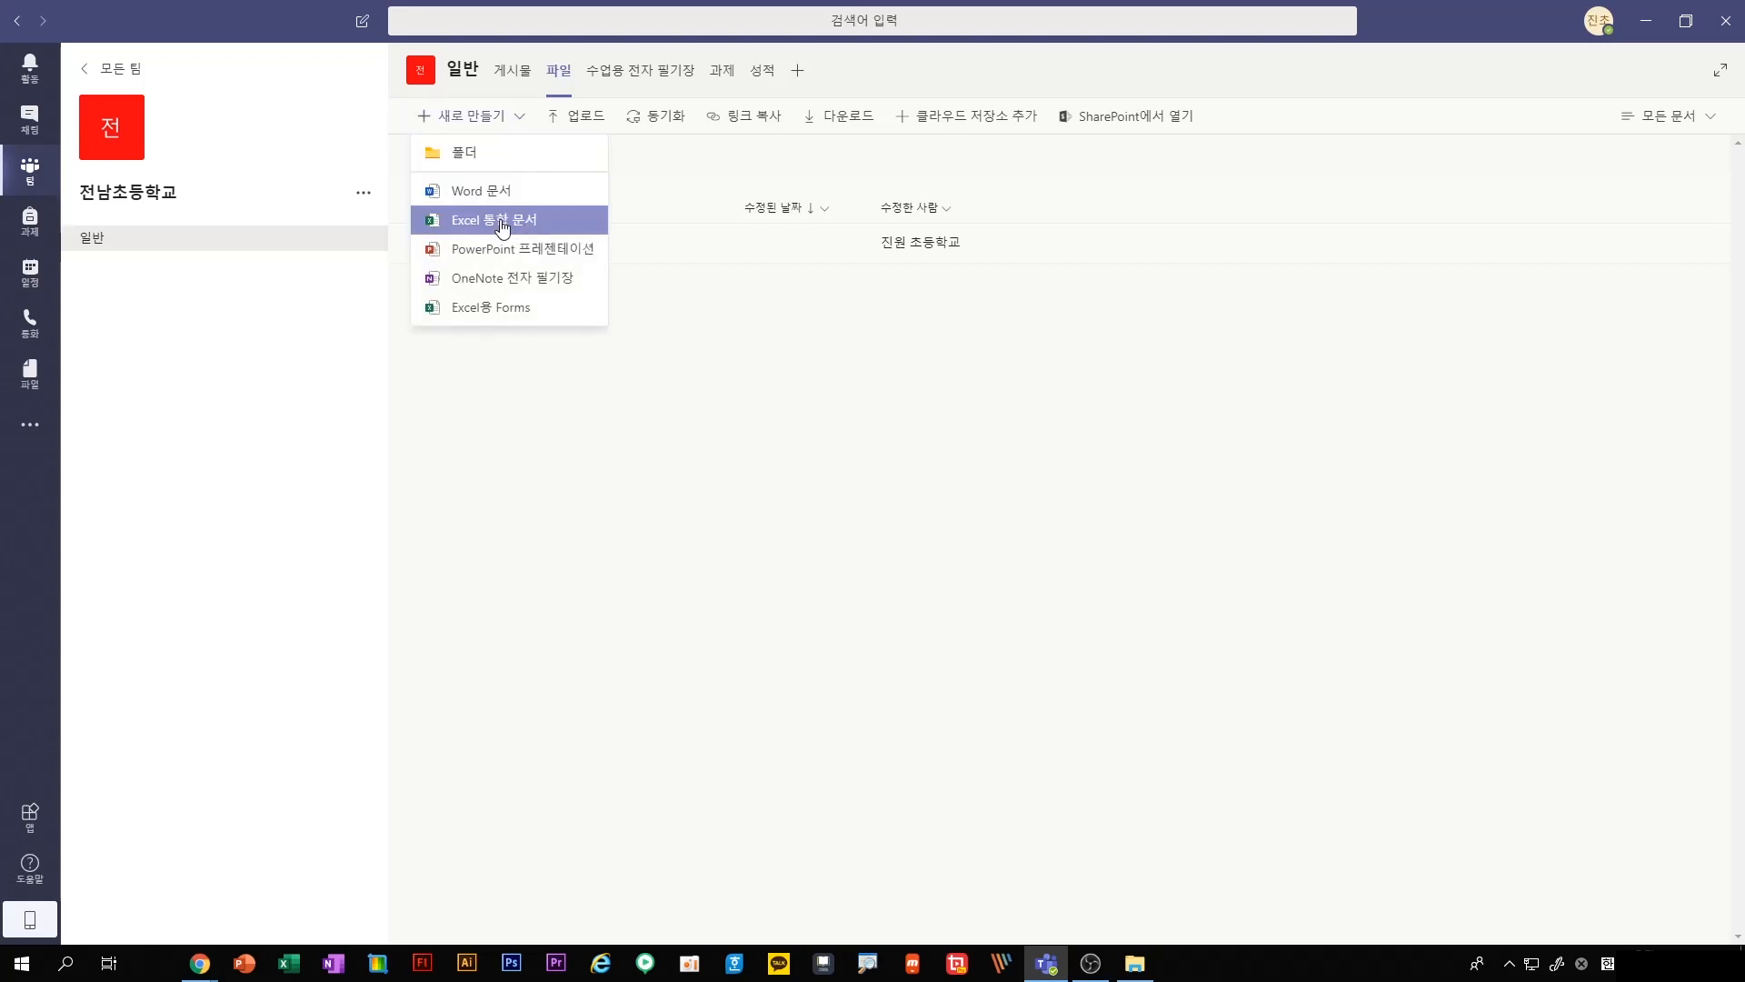
{"action": "left_click", "coordinate": [512, 420]}
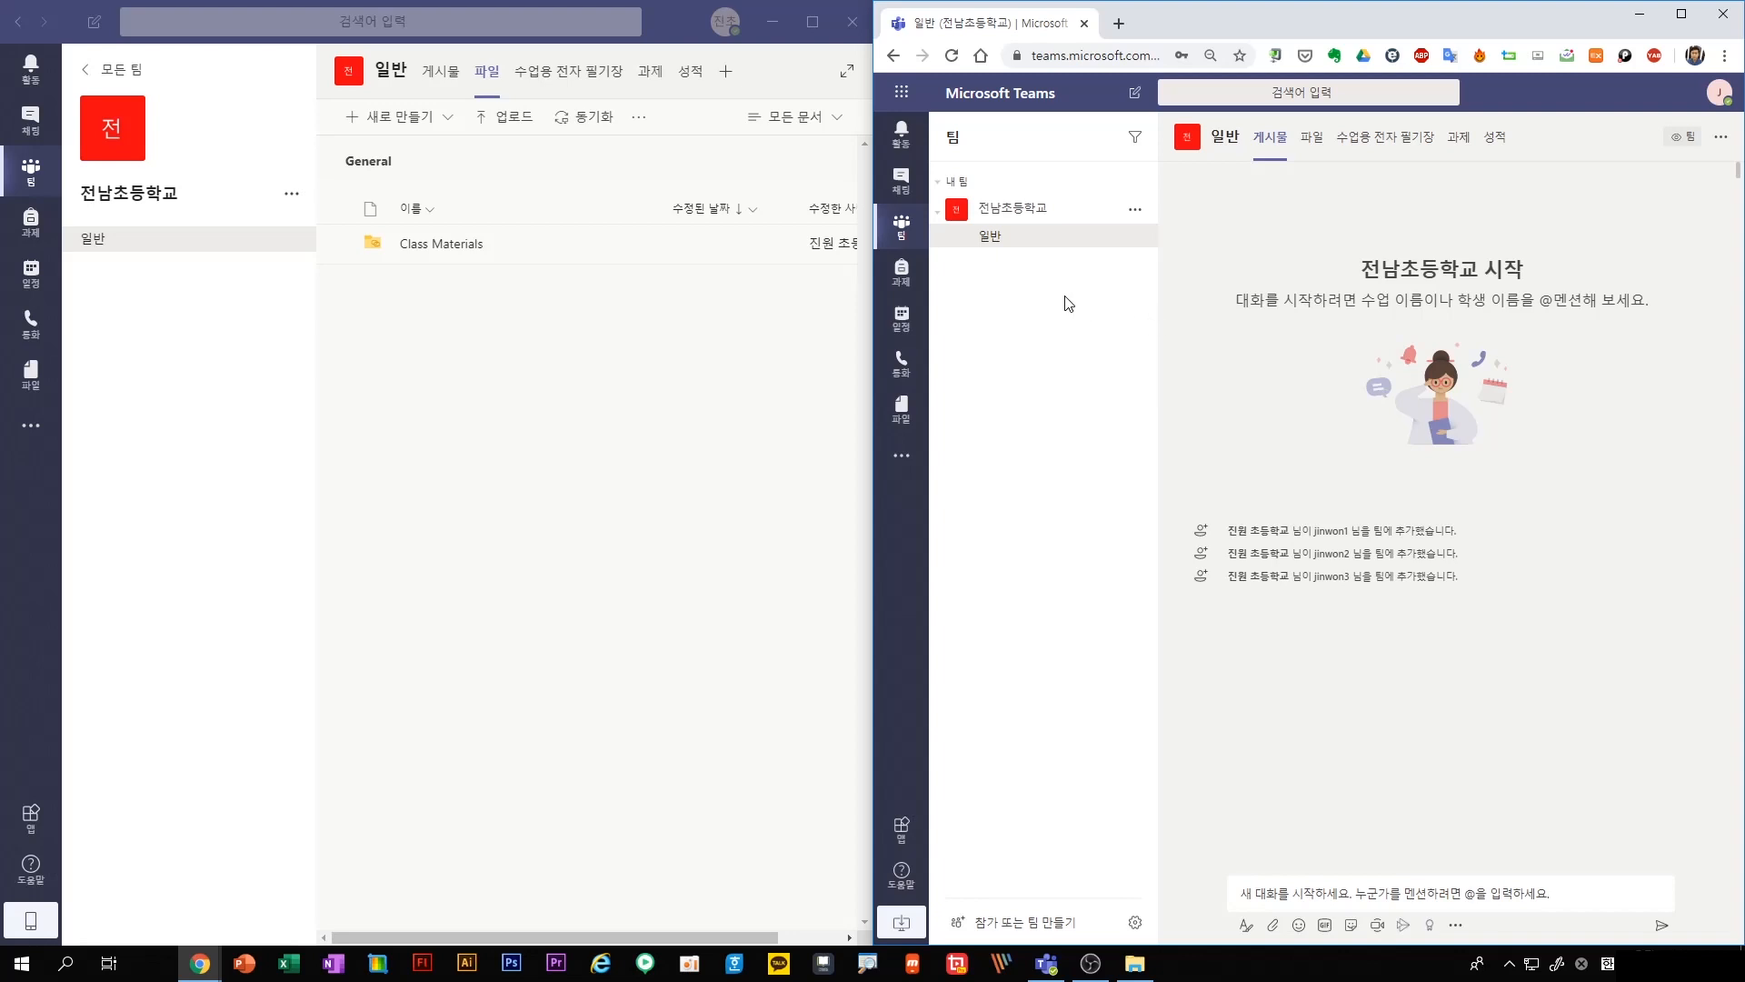
Compare the team options available to the teacher and to the student, and view the 일반 channel's files as the student
{"action": "left_click", "coordinate": [291, 196]}
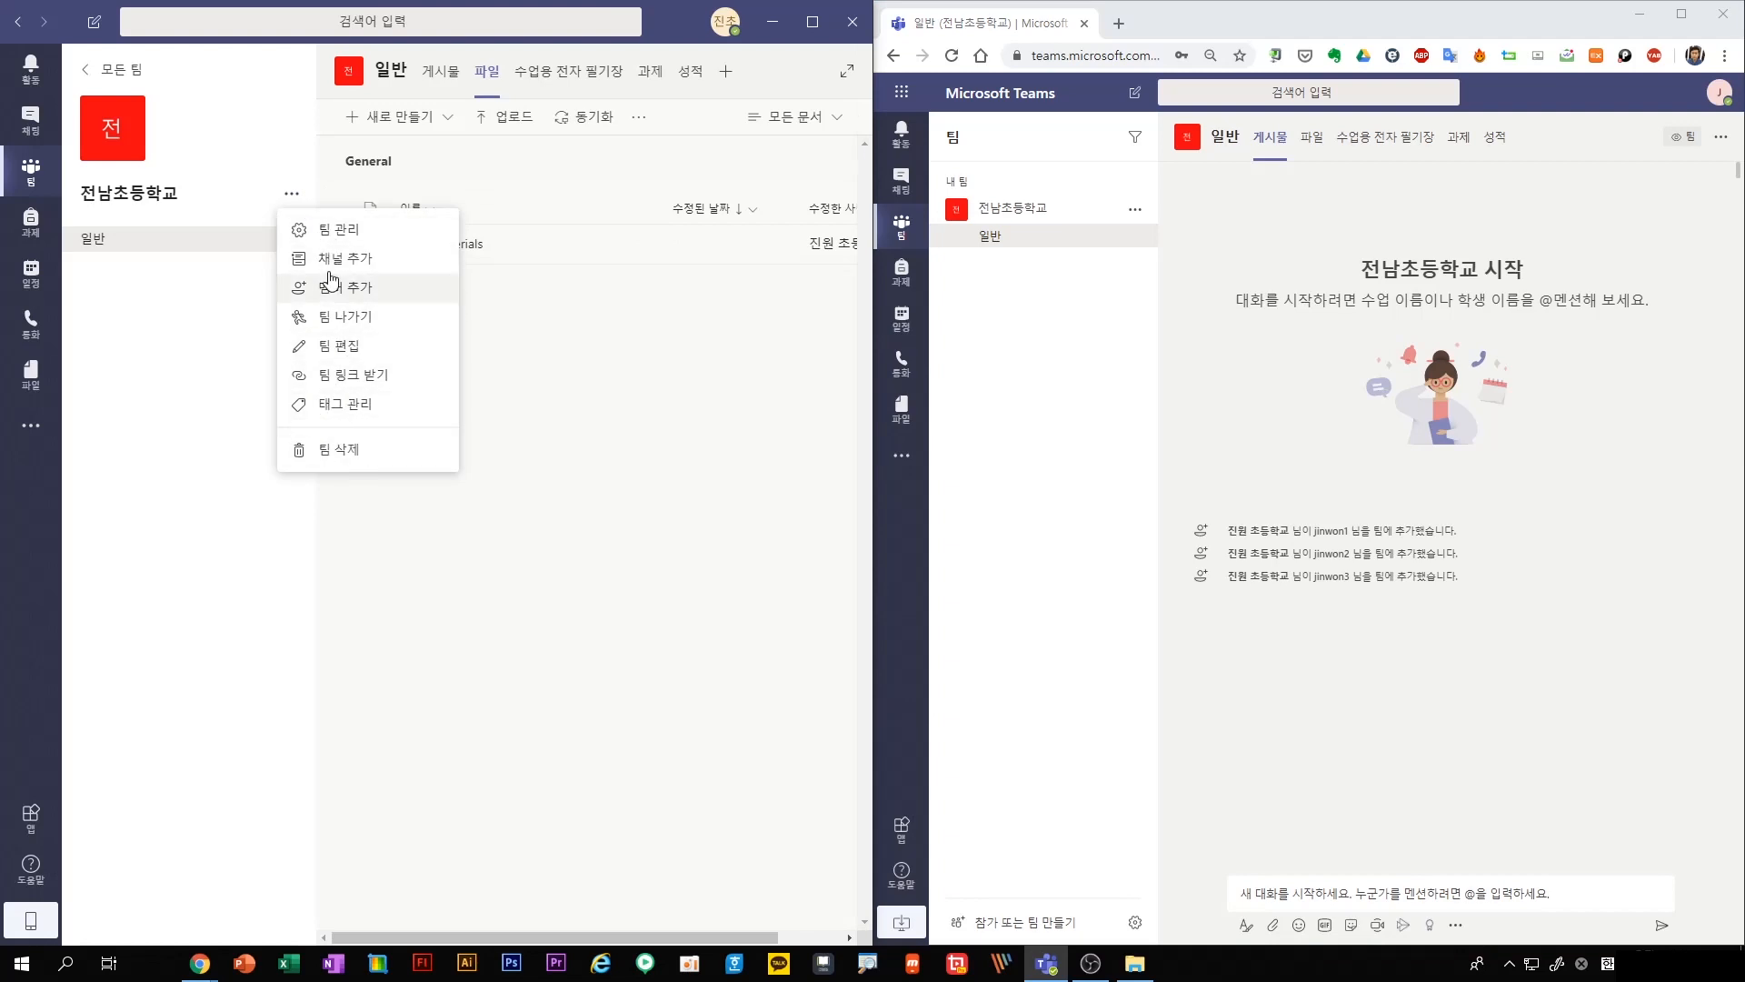
{"action": "left_click", "coordinate": [579, 401]}
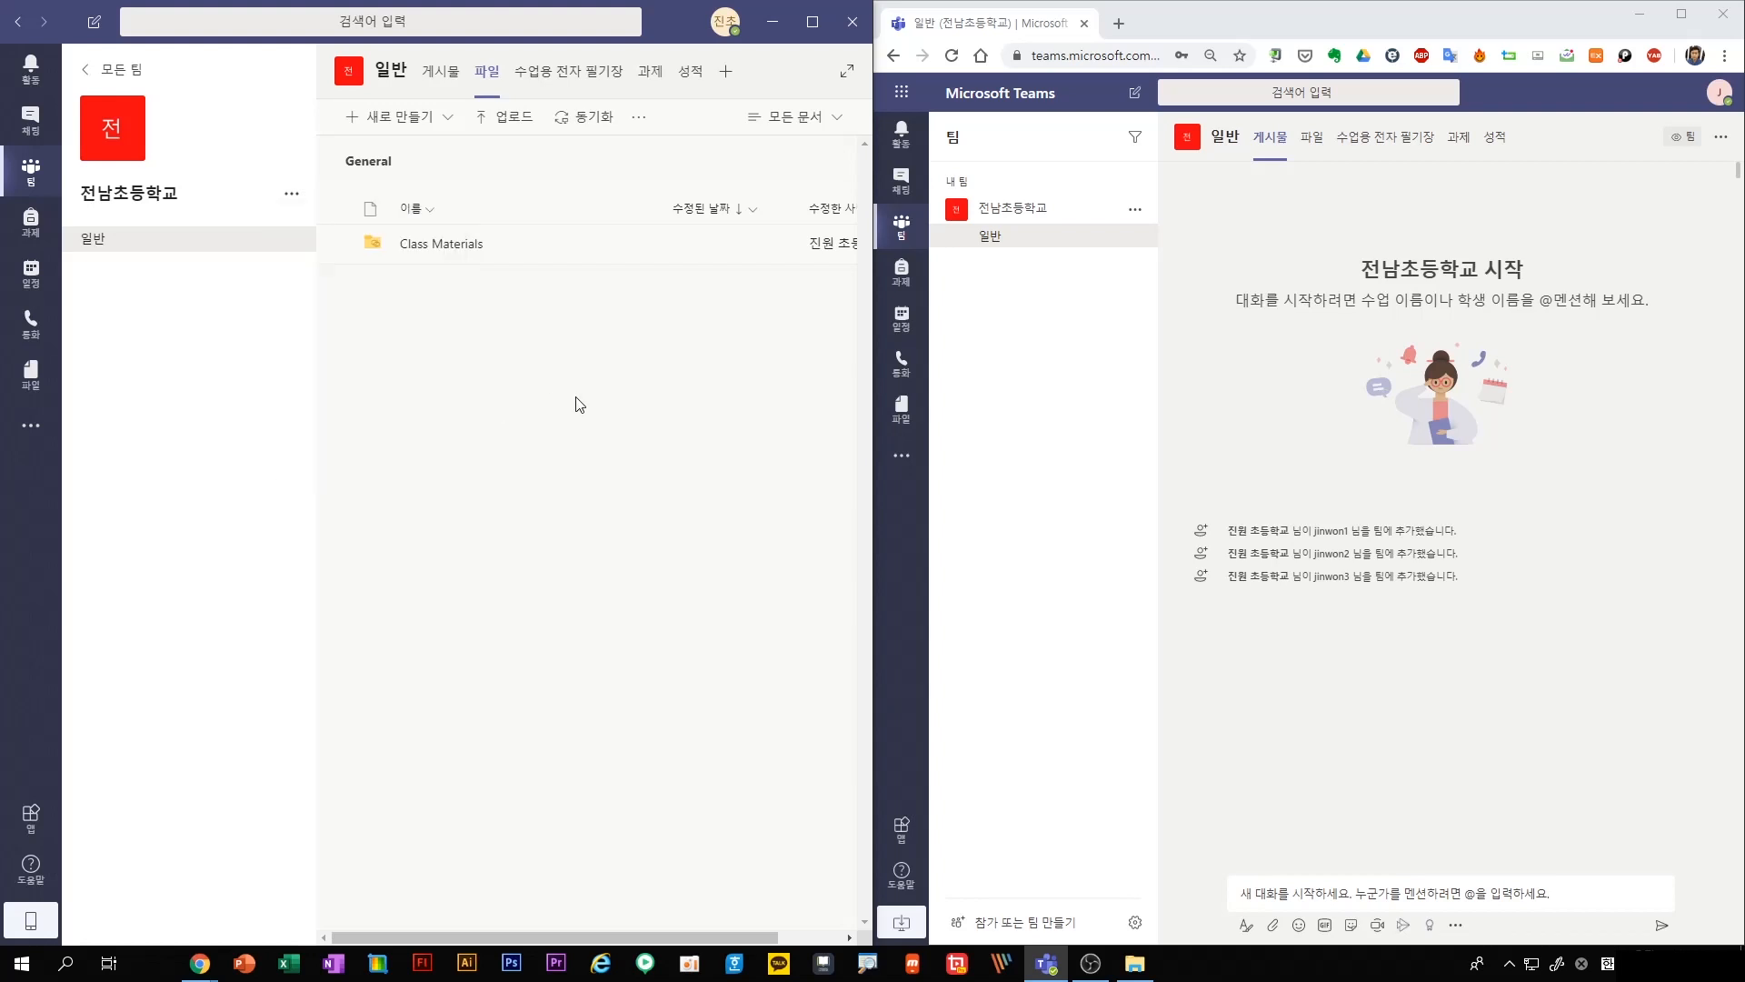
{"action": "left_click", "coordinate": [1136, 213]}
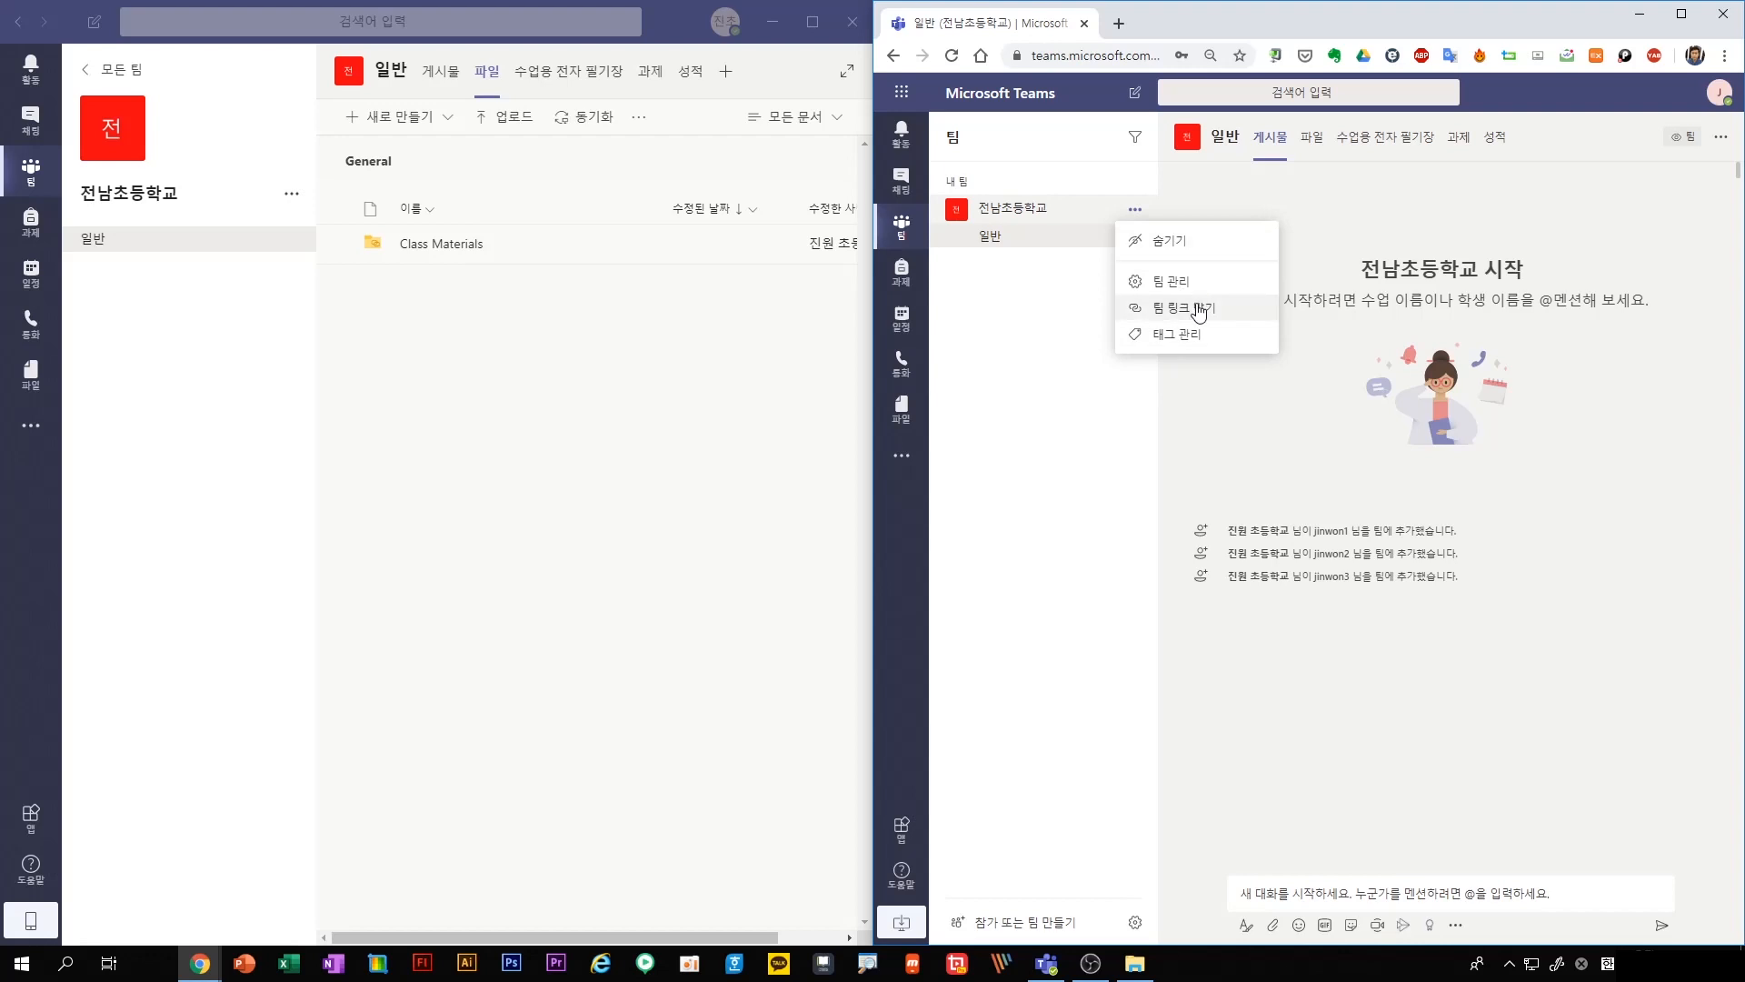
{"action": "left_click", "coordinate": [497, 474]}
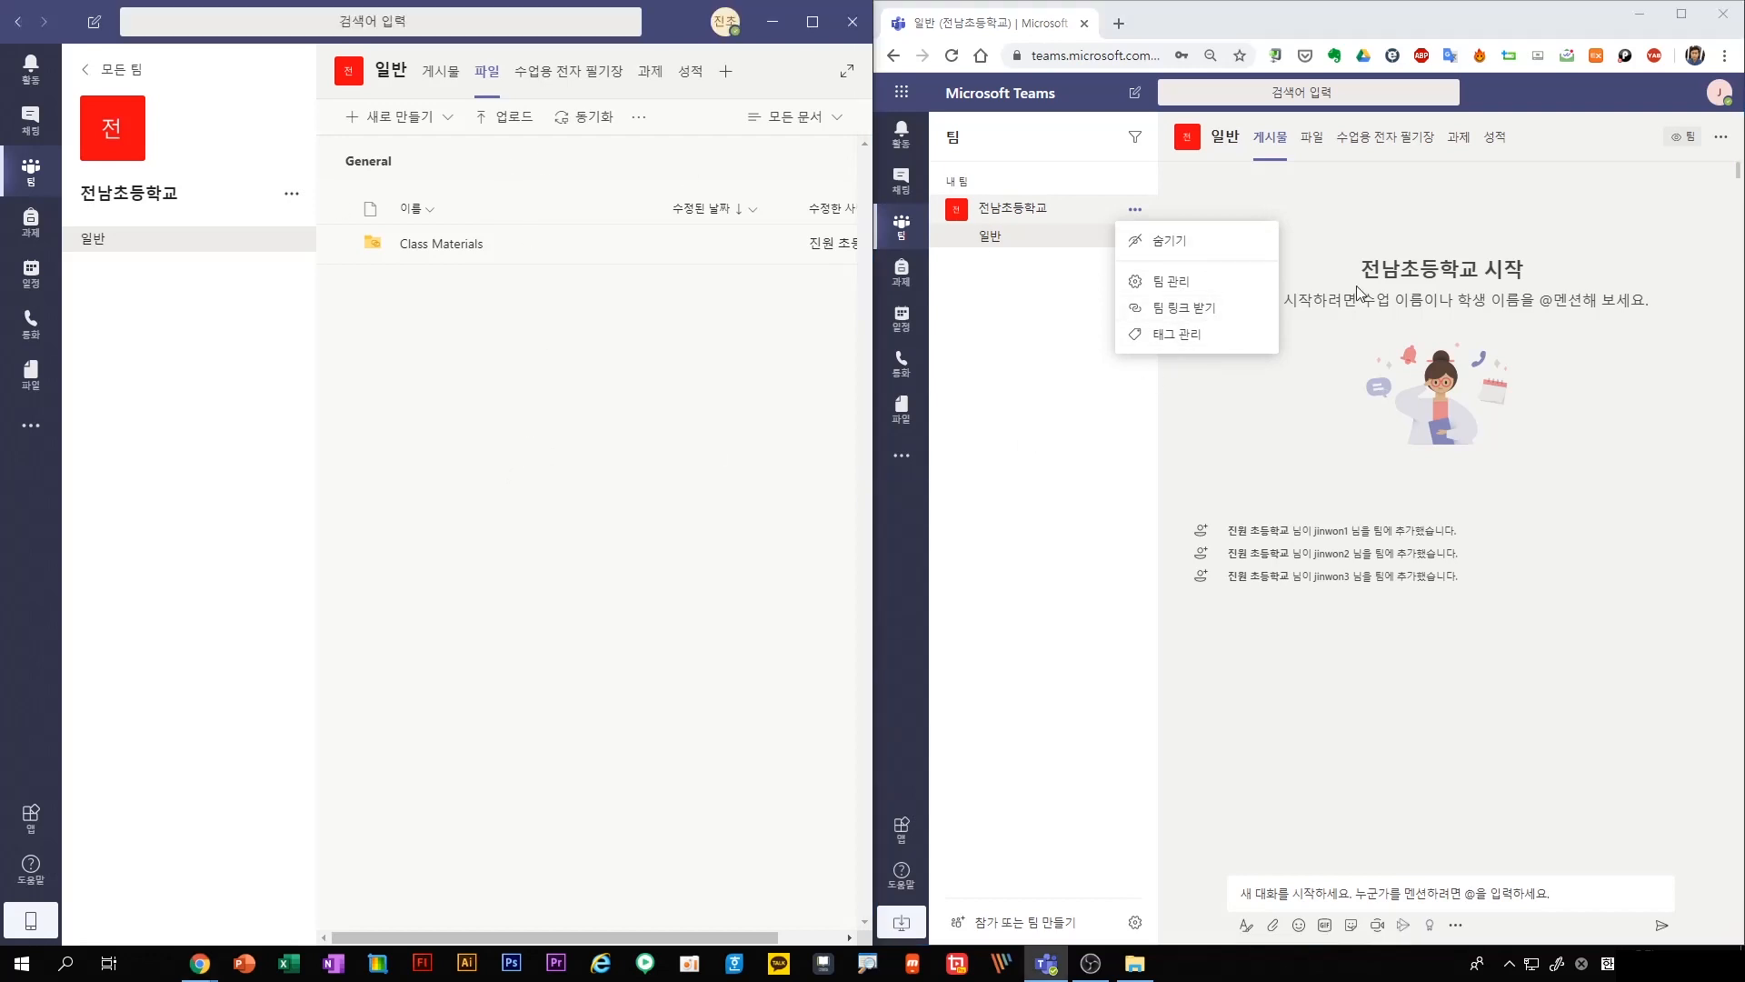
{"action": "left_click", "coordinate": [1153, 374]}
{"action": "left_click", "coordinate": [1312, 137]}
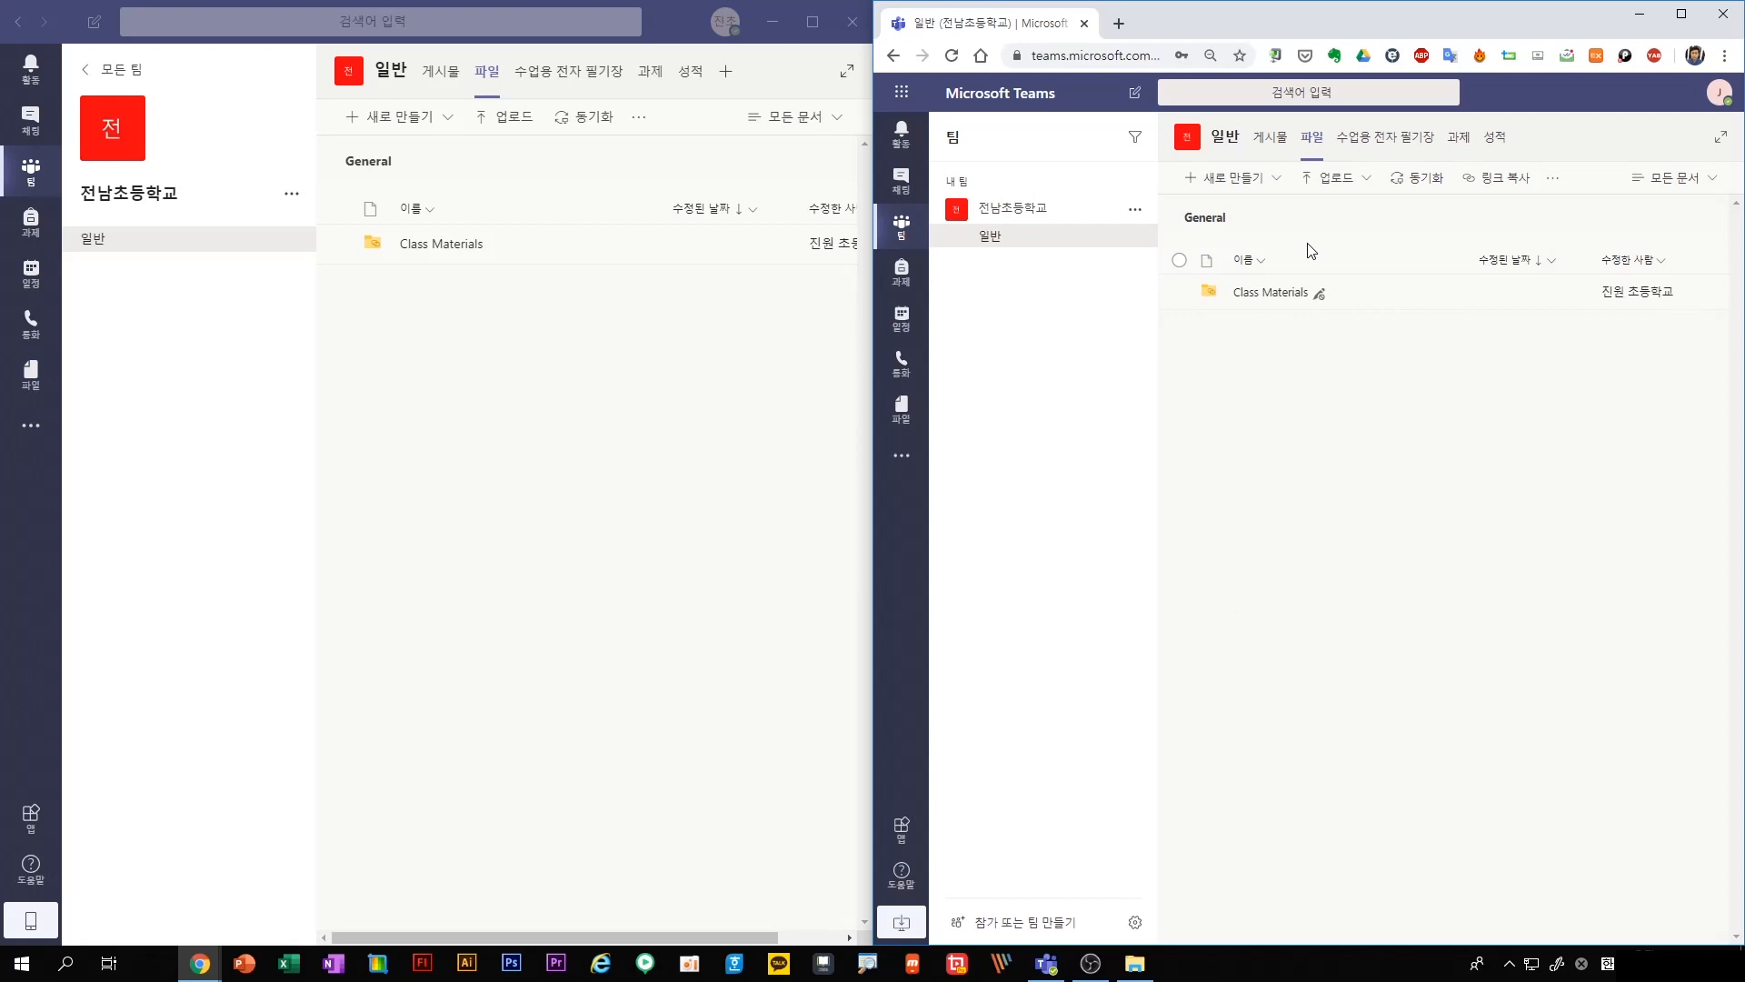
As the teacher, create a PowerPoint presentation named 공동편집 in the 일반 channel's files
{"action": "left_click", "coordinate": [388, 121]}
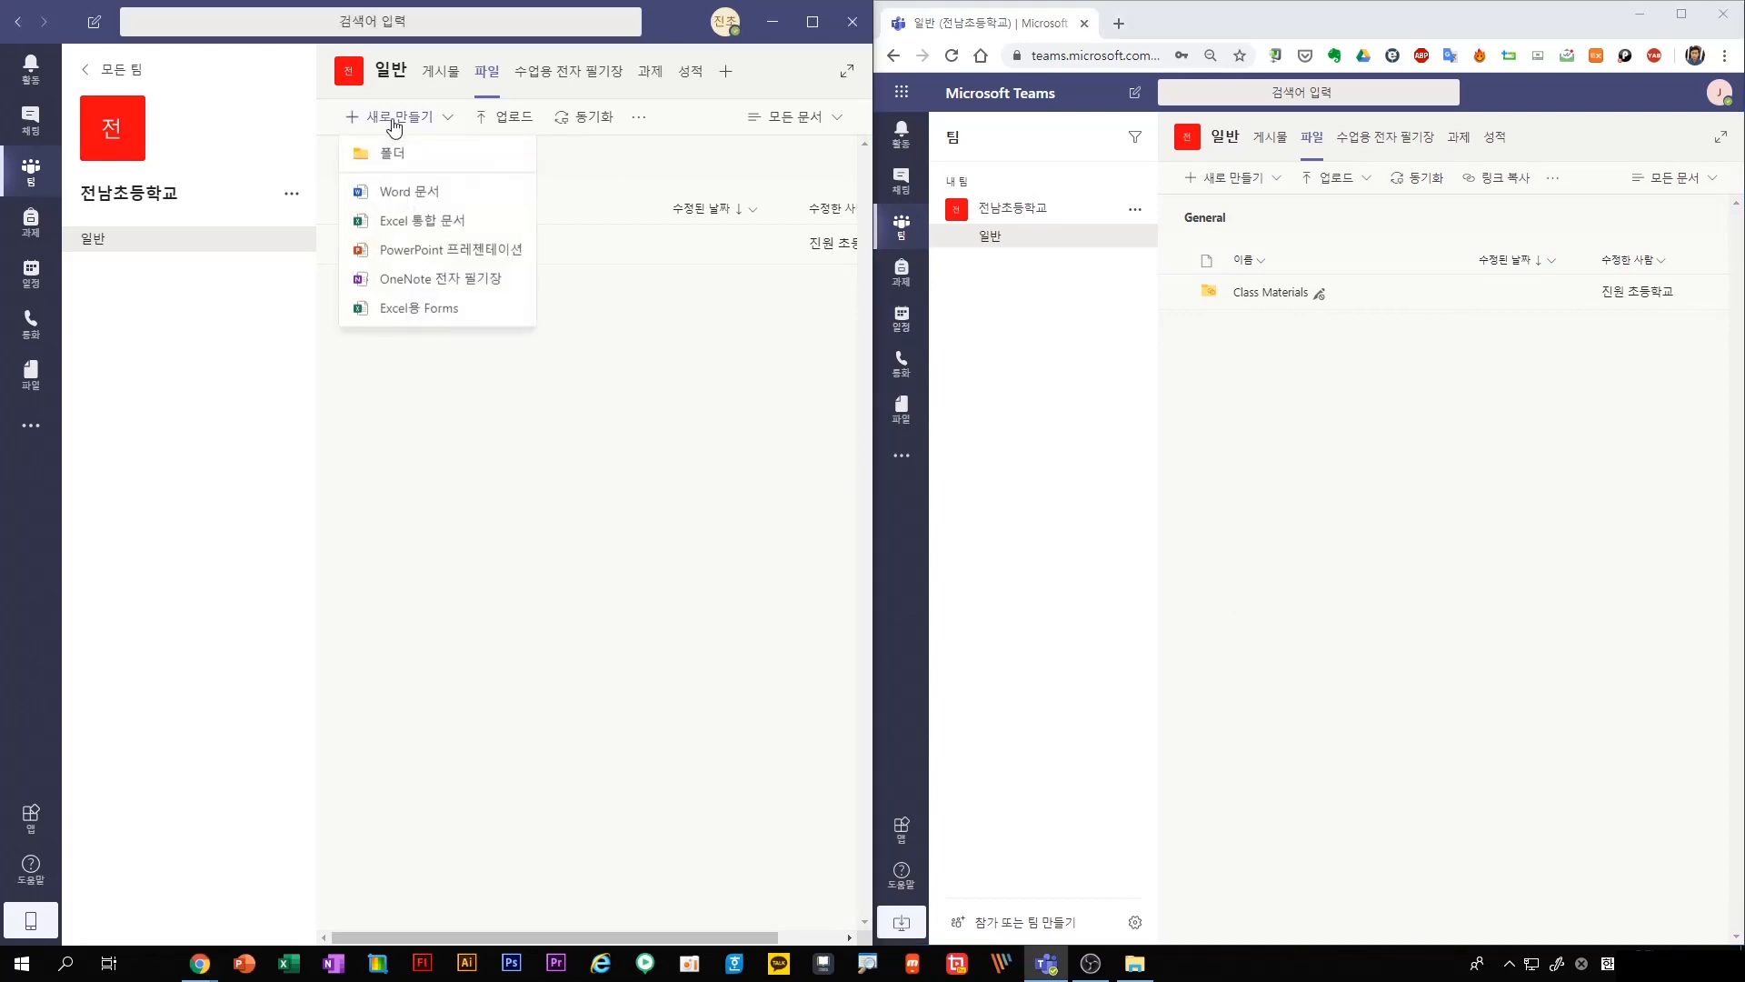
{"action": "left_click", "coordinate": [426, 255]}
{"action": "type", "text": "tndjqw"}
{"action": "key", "text": "BackSpace"}
{"action": "key", "text": "BackSpace"}
{"action": "key", "text": "BackSpace"}
{"action": "key", "text": "BackSpace"}
{"action": "key", "text": "BackSpace"}
{"action": "key", "text": "BackSpace"}
{"action": "key", "text": "Hangul"}
{"action": "type", "text": "공동편집"}
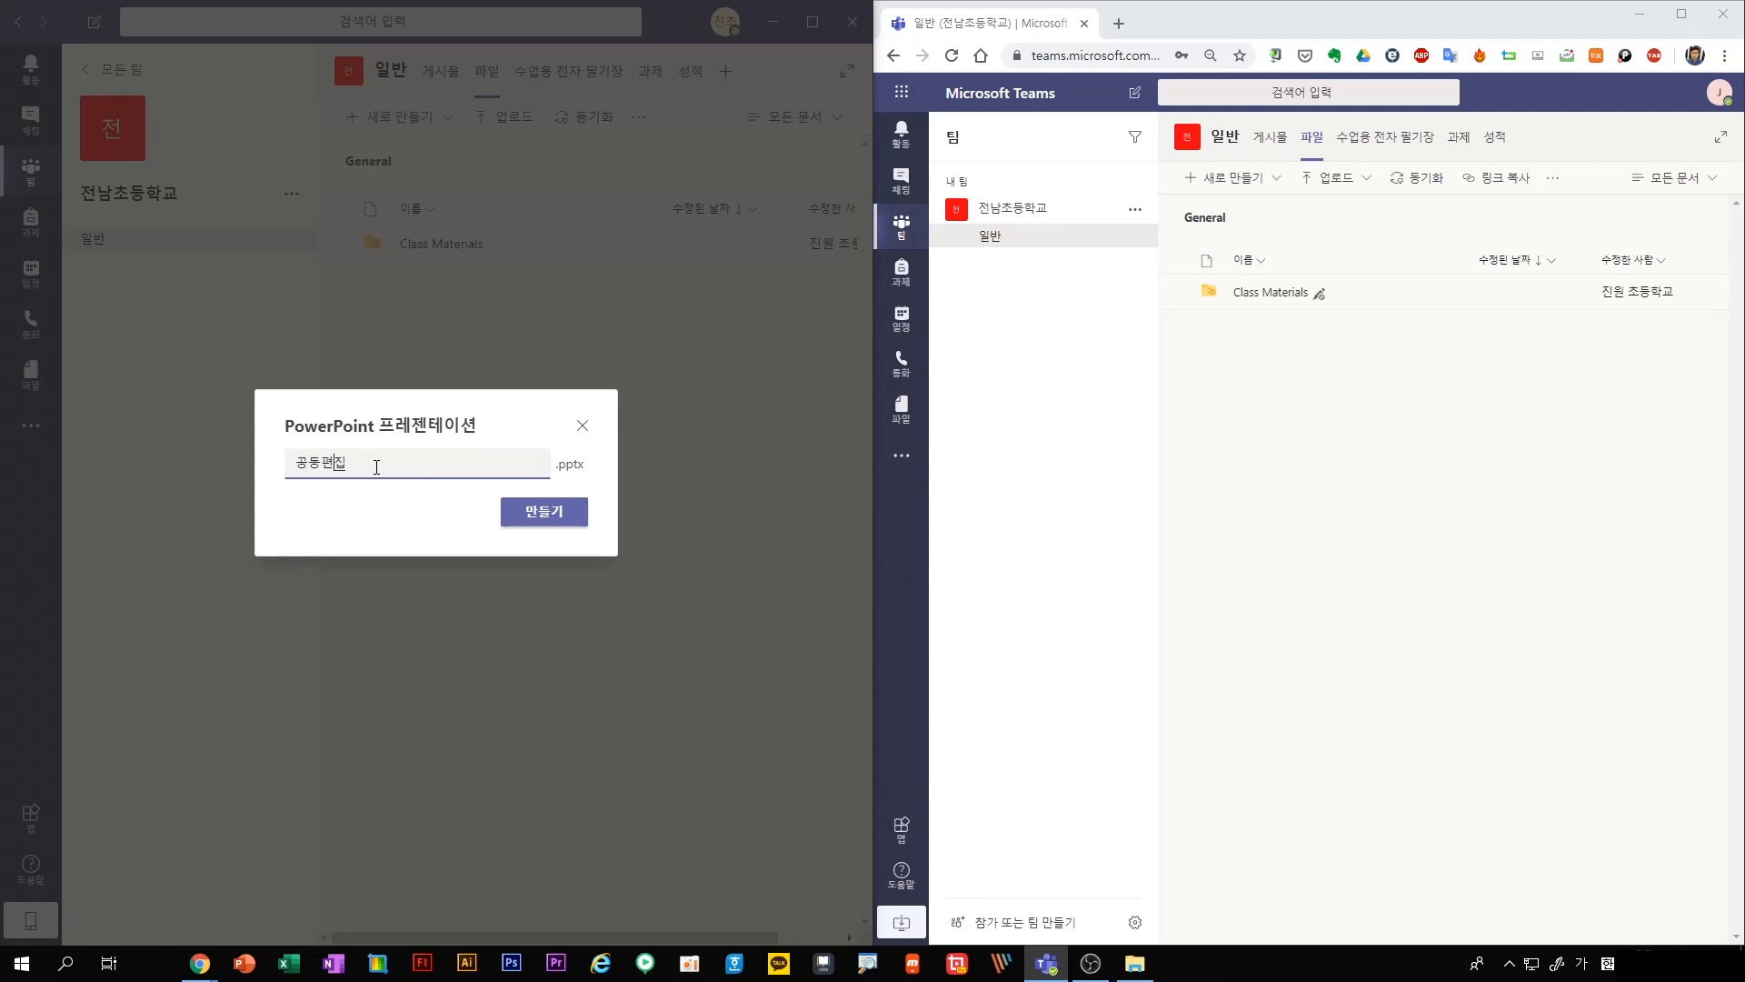
{"action": "left_click", "coordinate": [509, 515]}
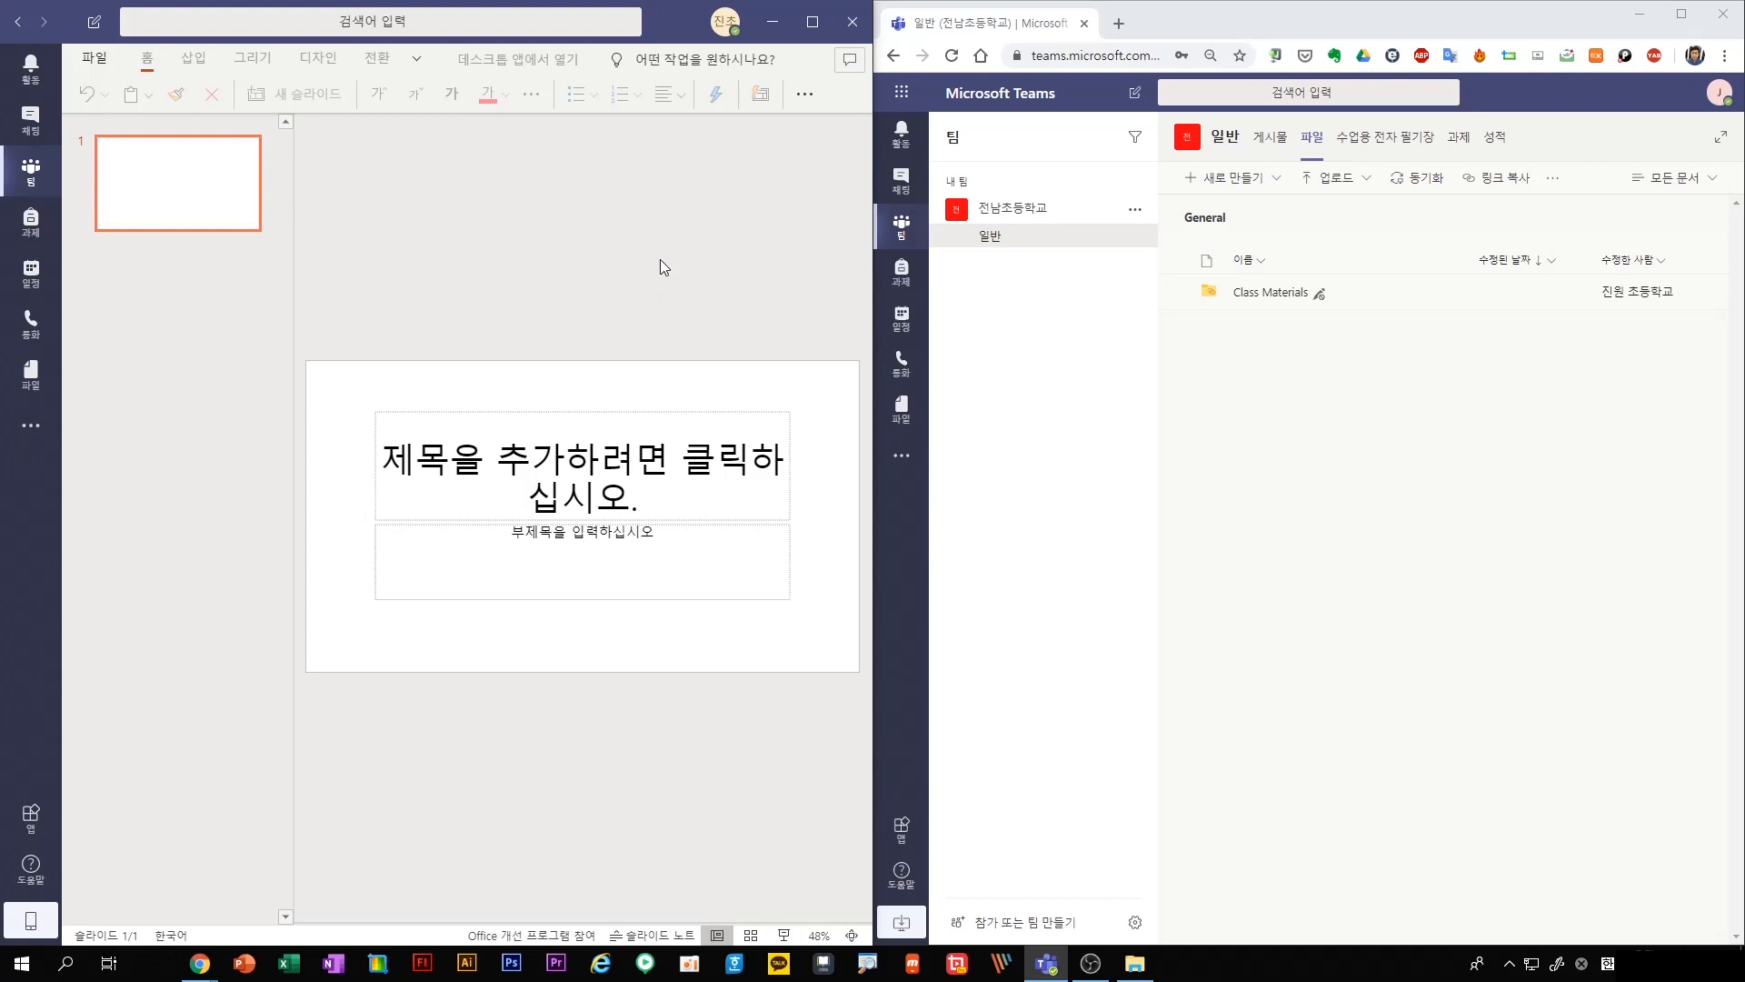
Enter "테스트입니다." as the title of the first slide
{"action": "left_click", "coordinate": [547, 465]}
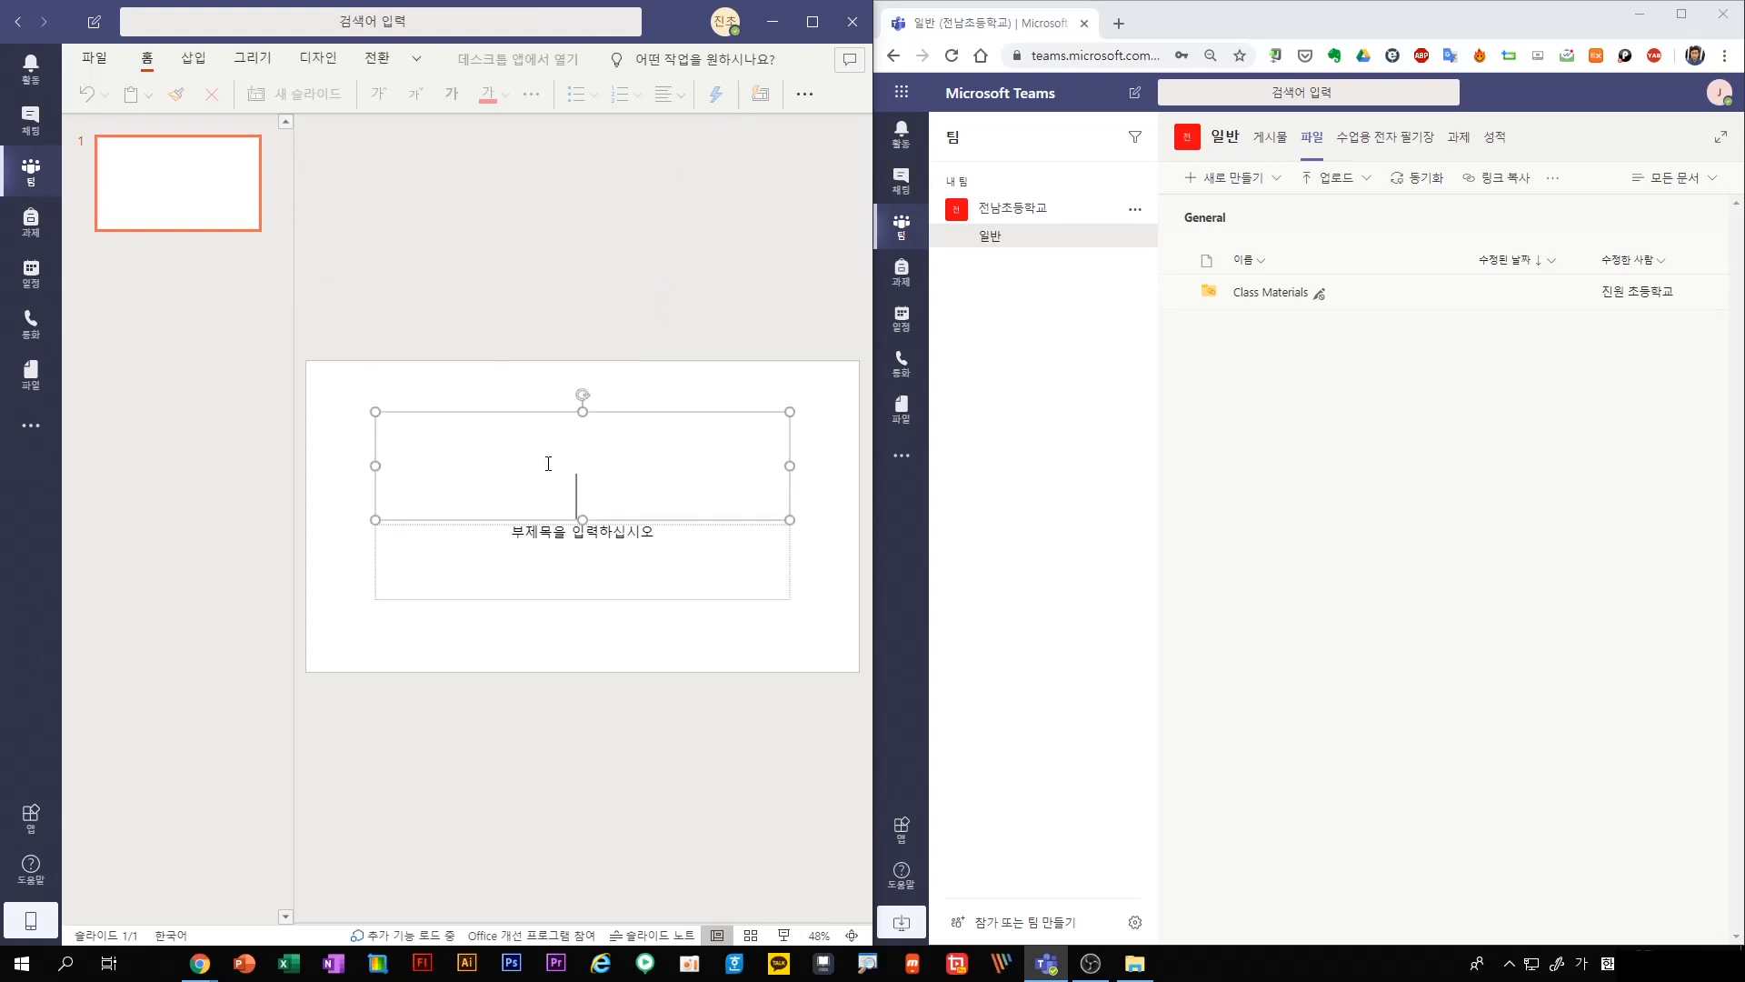
{"action": "type", "text": "테스트입니다."}
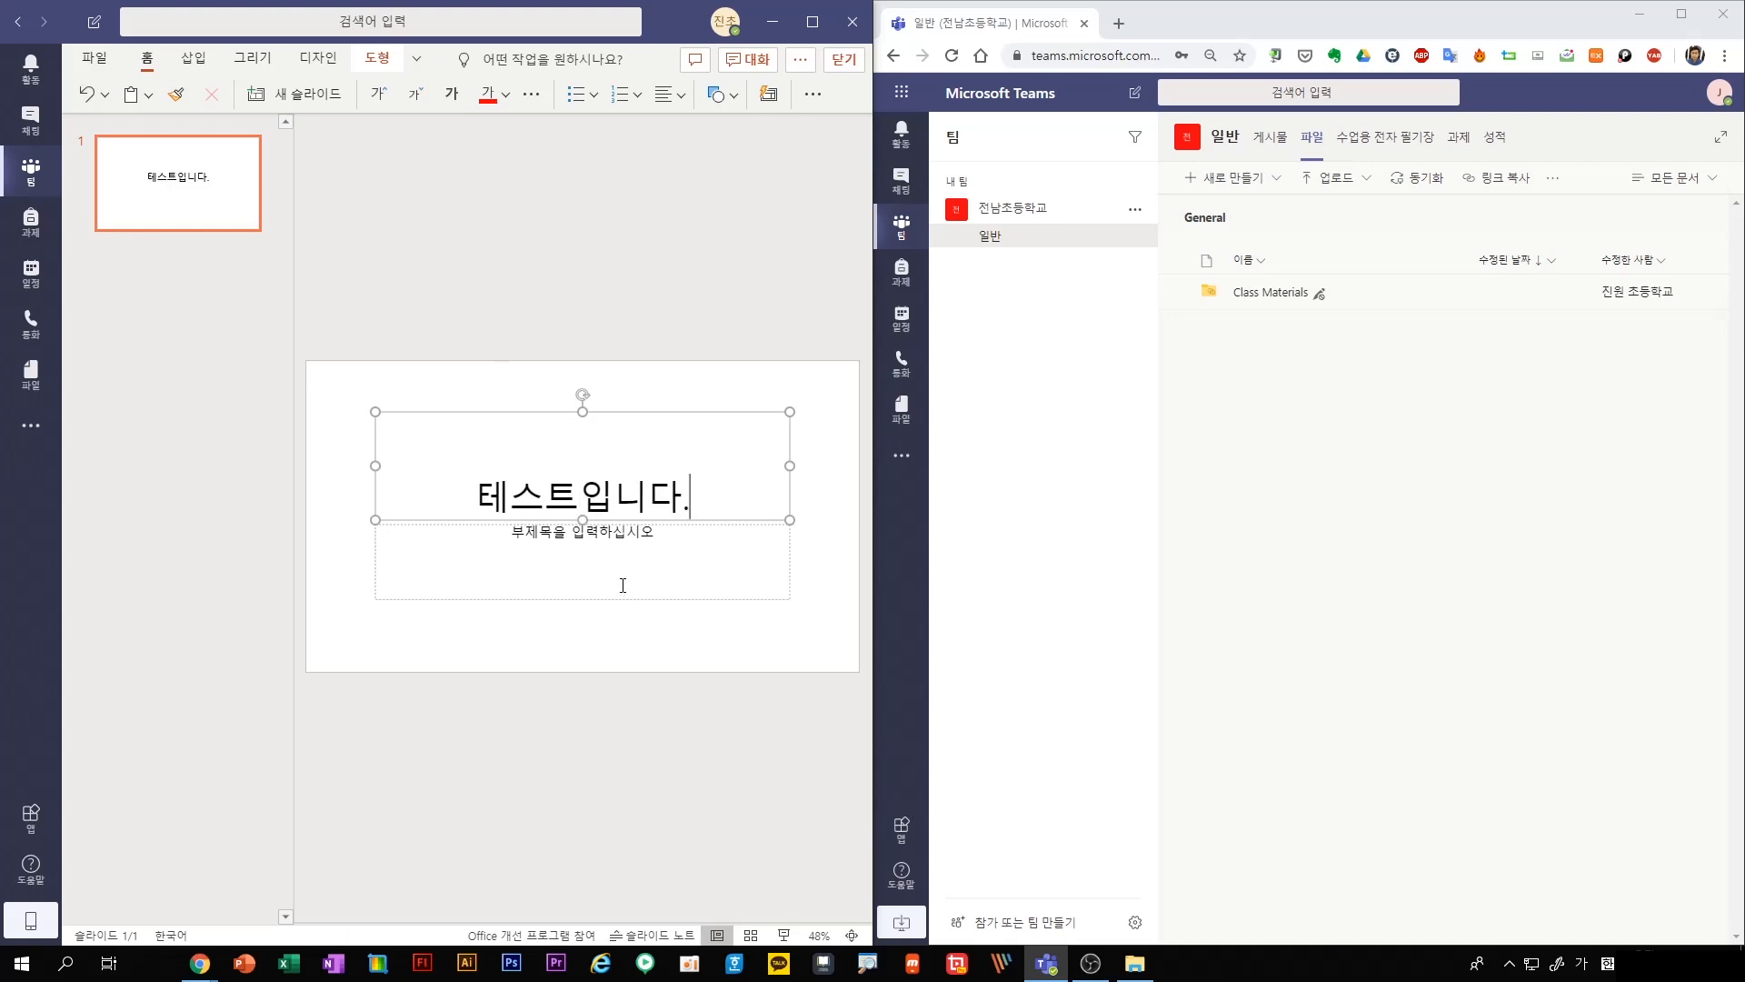
As the student, reload the 일반 channel's files and open the shared presentation 공동편집.pptx
{"action": "left_click", "coordinate": [1570, 328]}
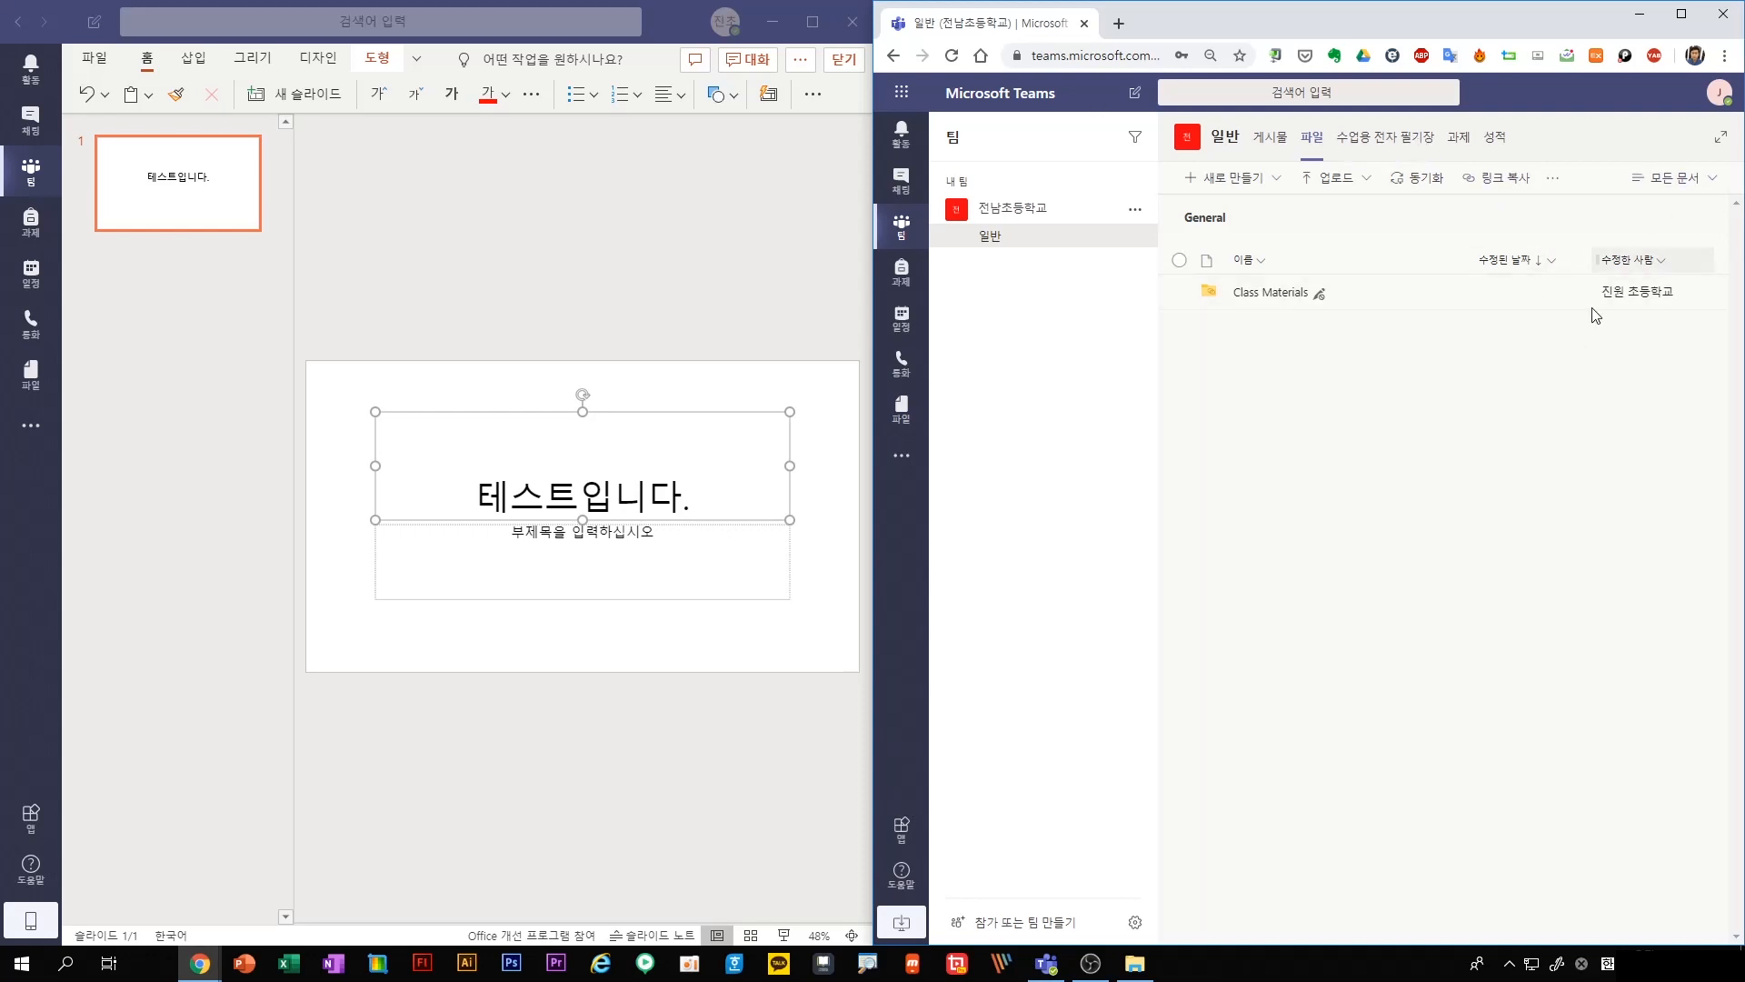
{"action": "left_click", "coordinate": [1359, 138]}
{"action": "left_click", "coordinate": [1312, 139]}
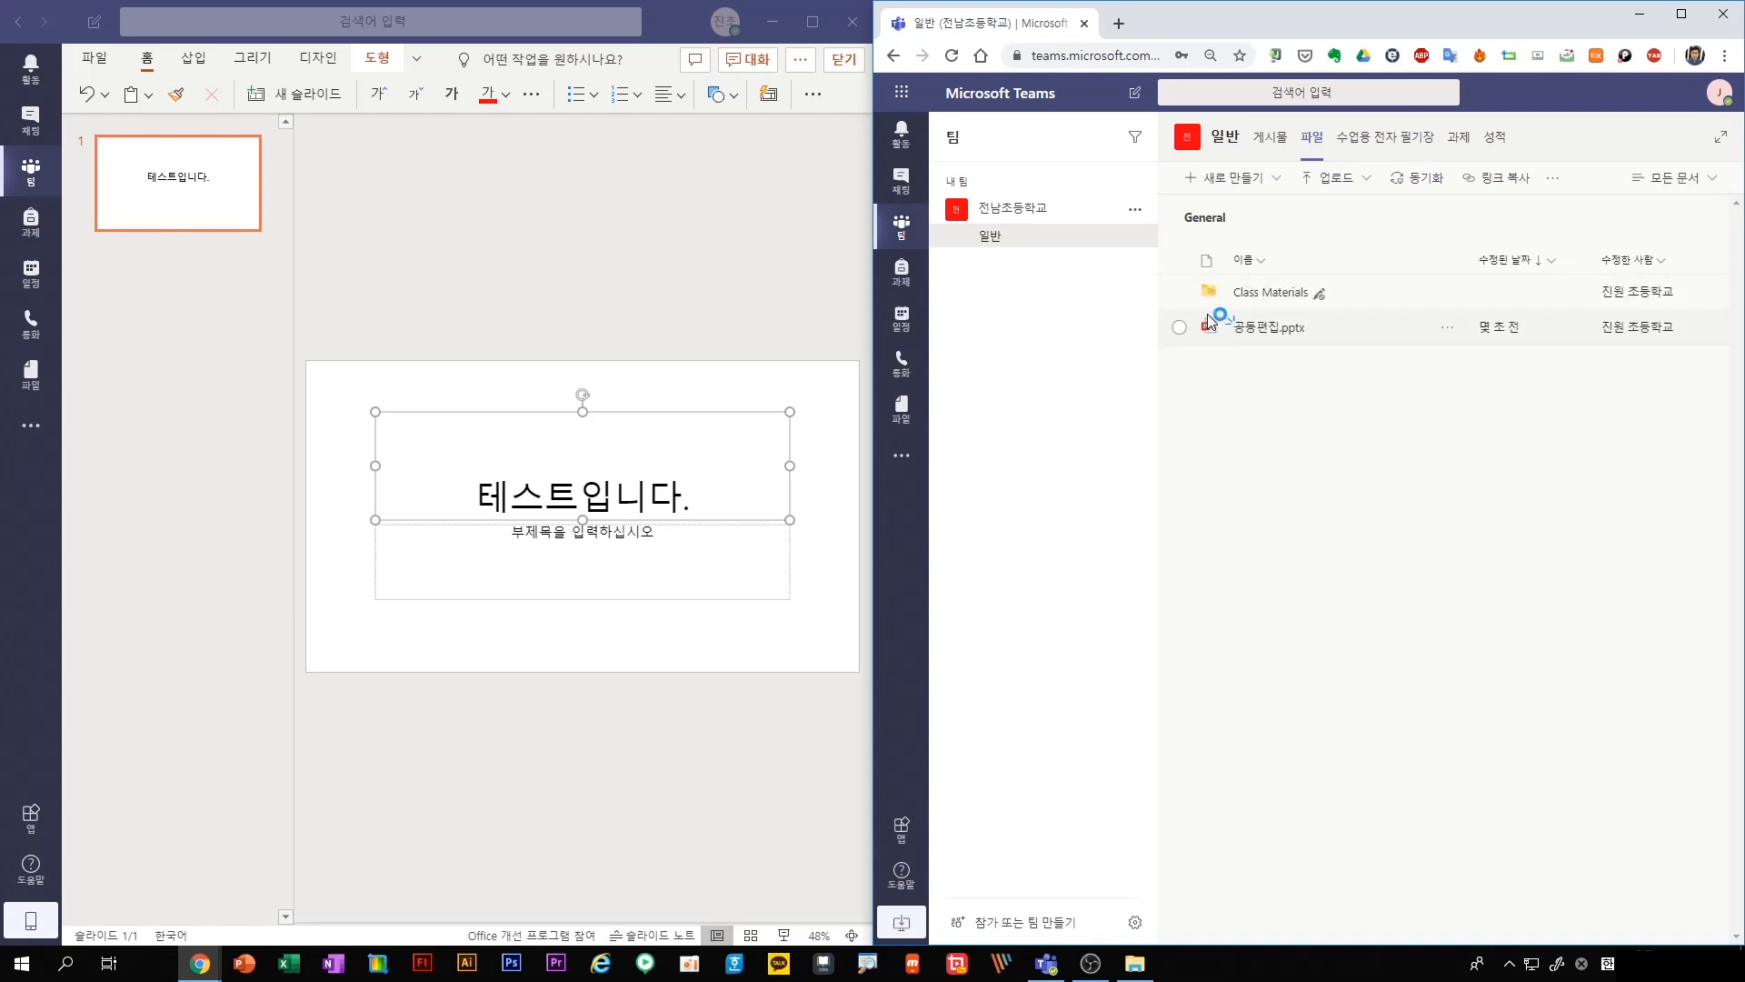
{"action": "left_click", "coordinate": [1261, 329]}
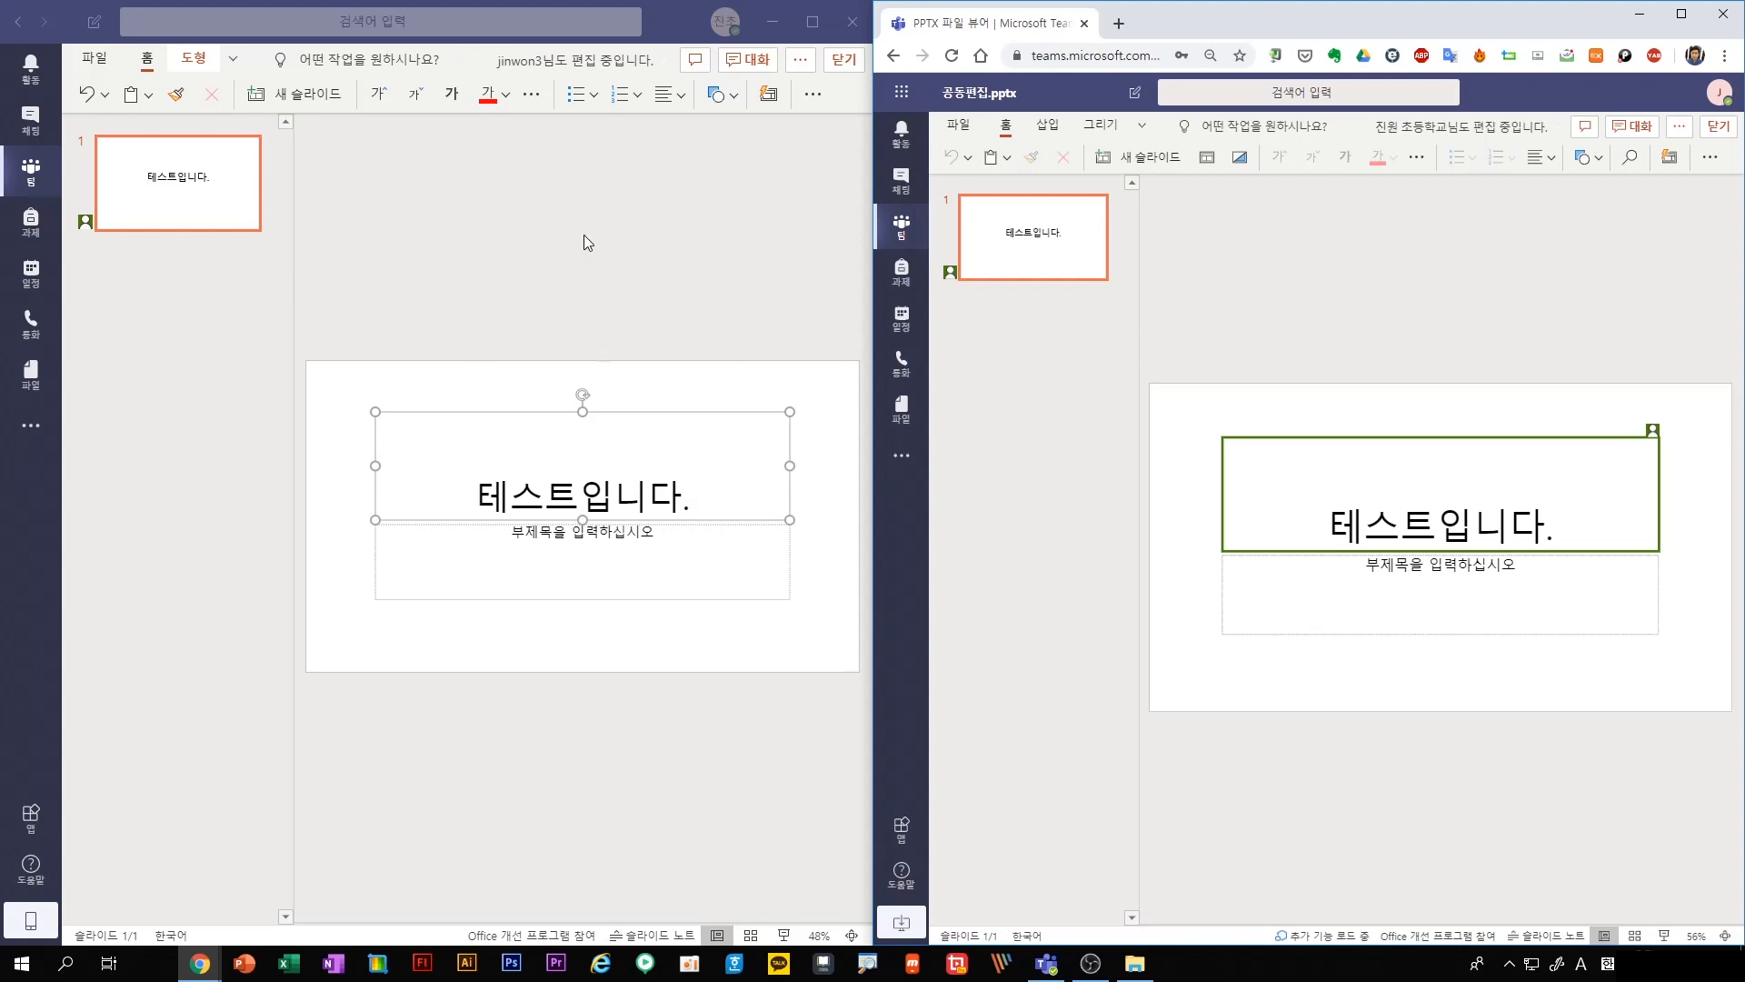
Add a new slide after the first one as the student, and close the presentation for both teacher and student
{"action": "mouse_move", "coordinate": [84, 224]}
{"action": "right_click", "coordinate": [1054, 238]}
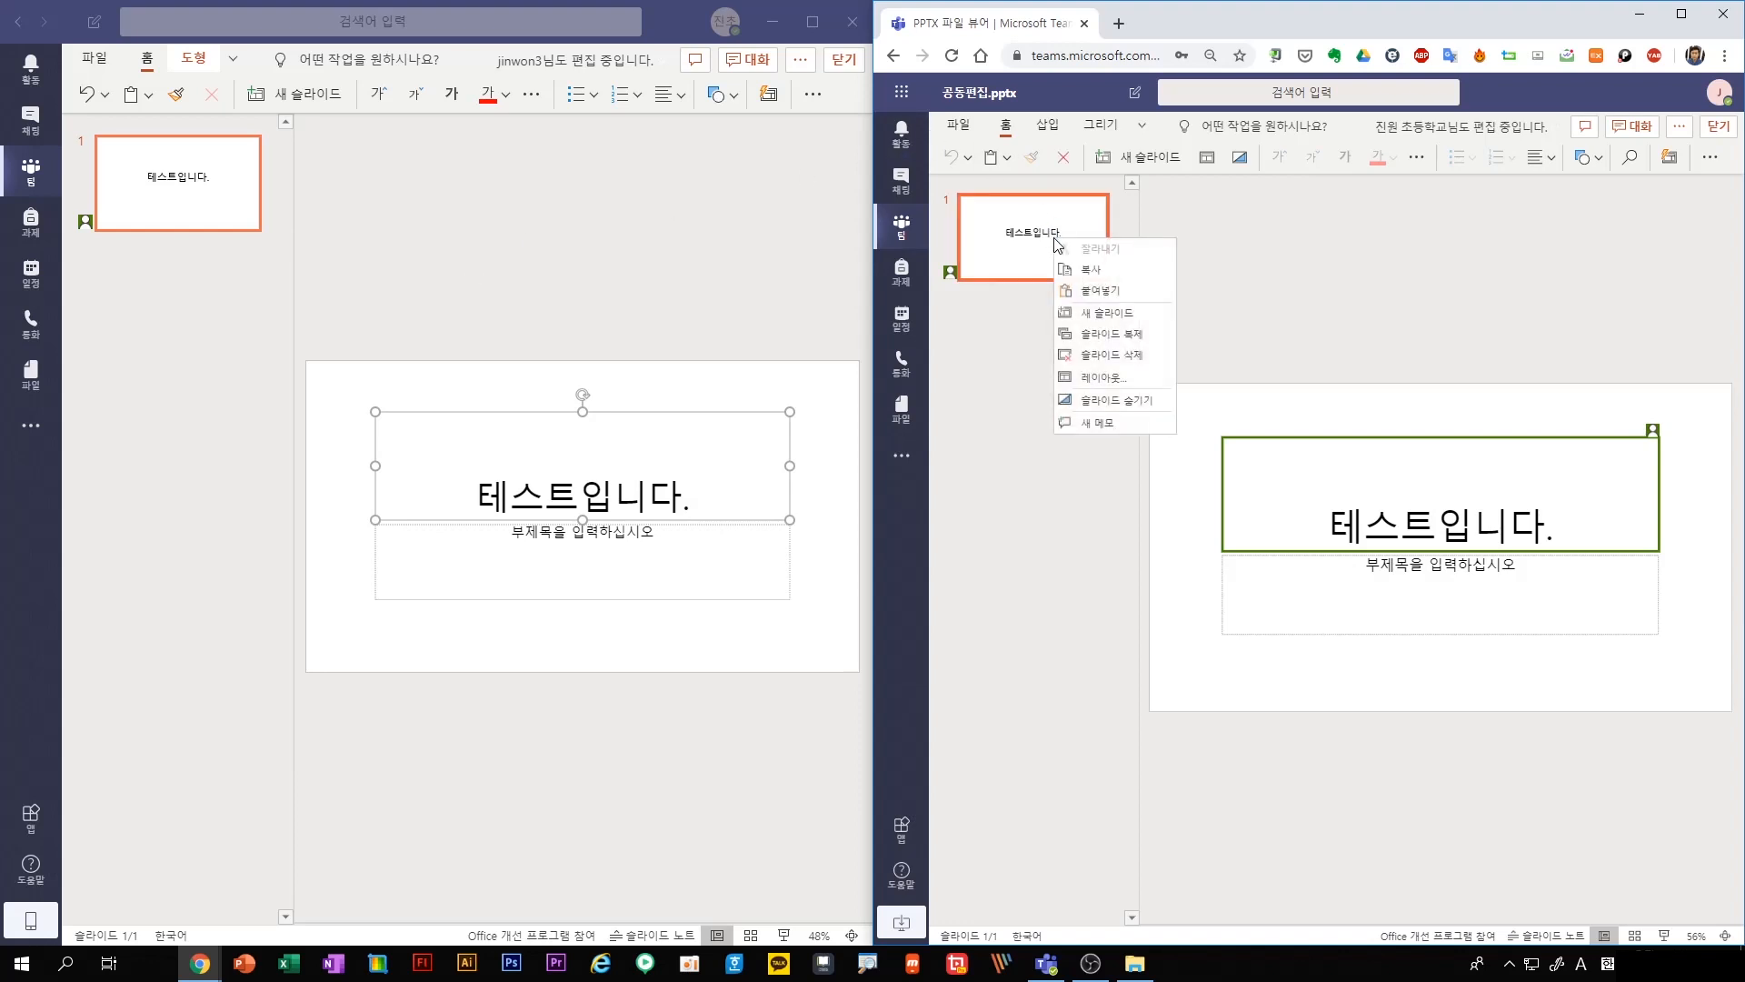
{"action": "left_click", "coordinate": [1087, 311]}
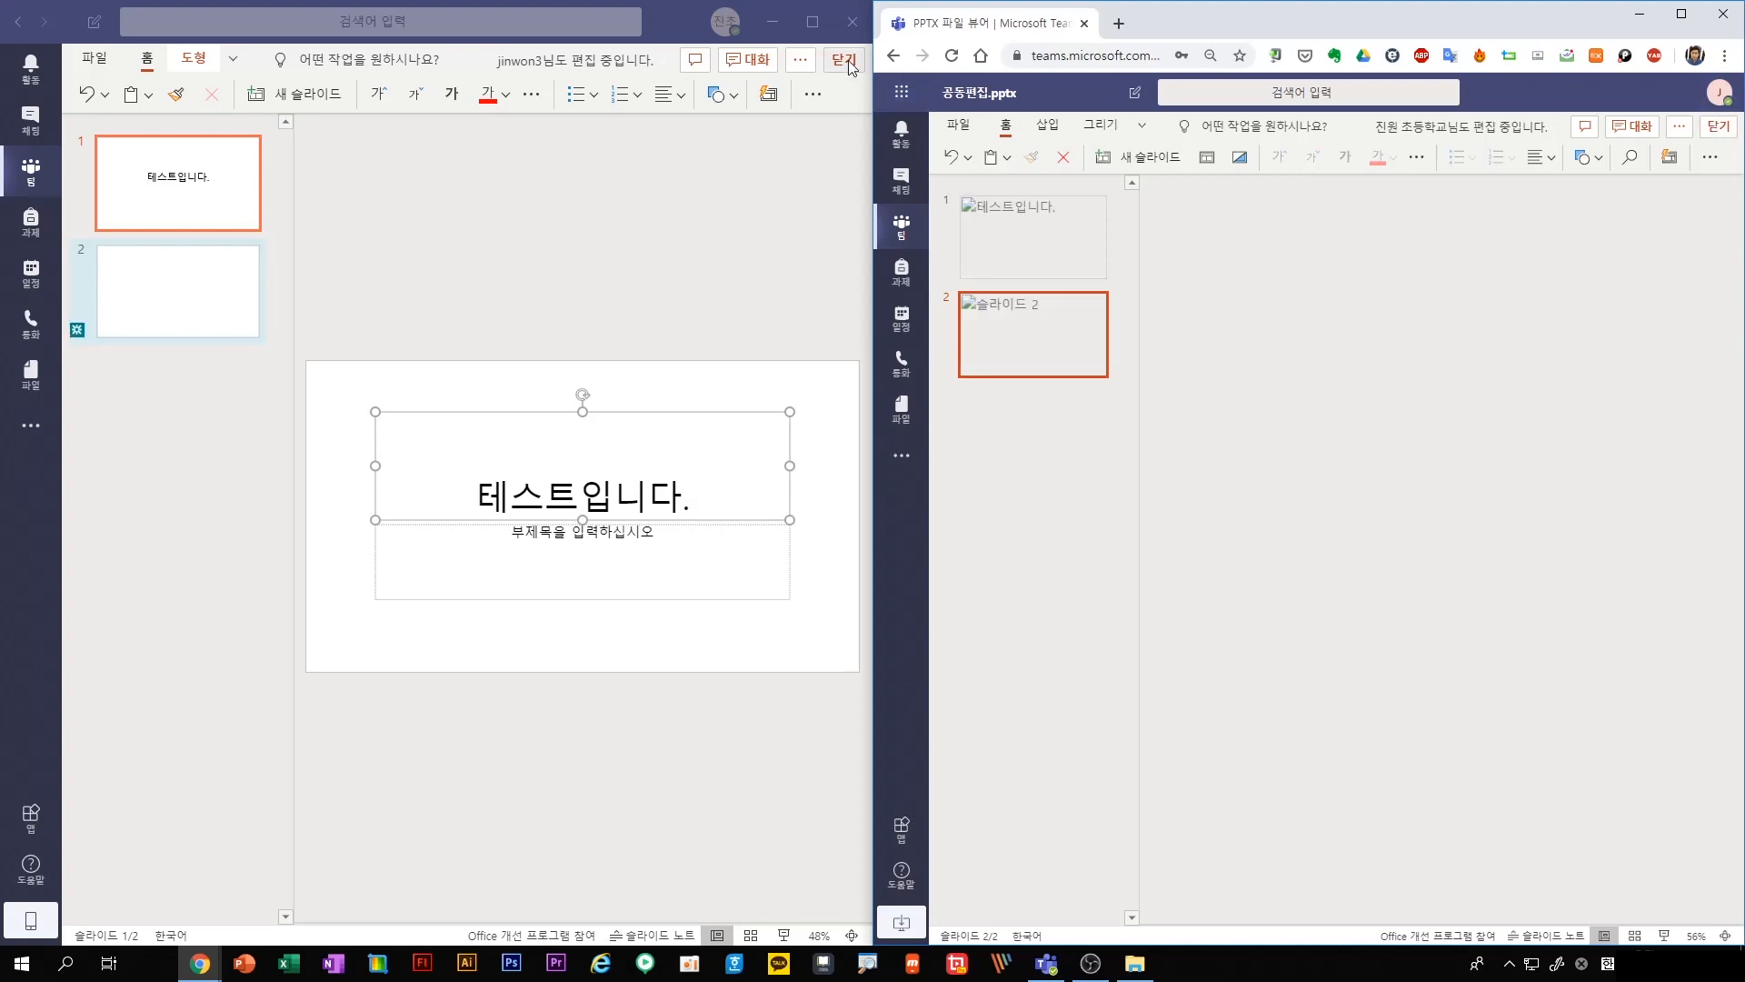
{"action": "left_click", "coordinate": [851, 68]}
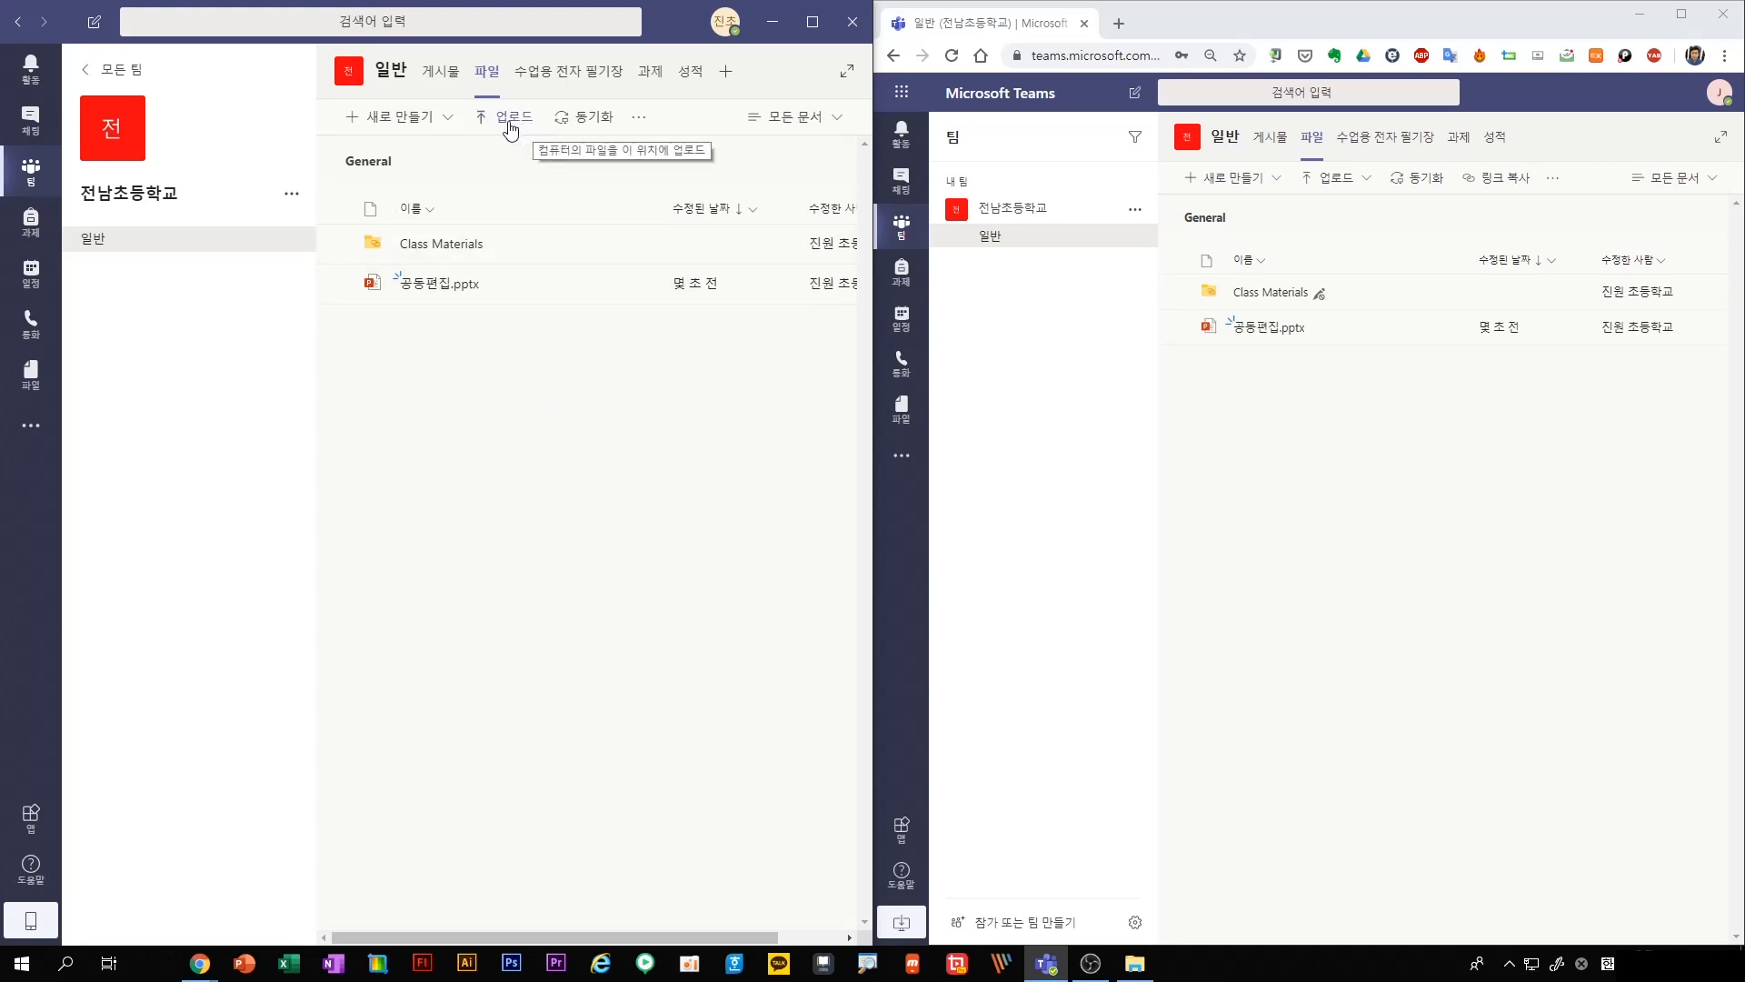
As the teacher, create the OneNote class notebook for 전남초등학교 with the suggested student sections 유인물, 수업 노트, 과제 and 퀴즈
{"action": "left_click", "coordinate": [612, 82]}
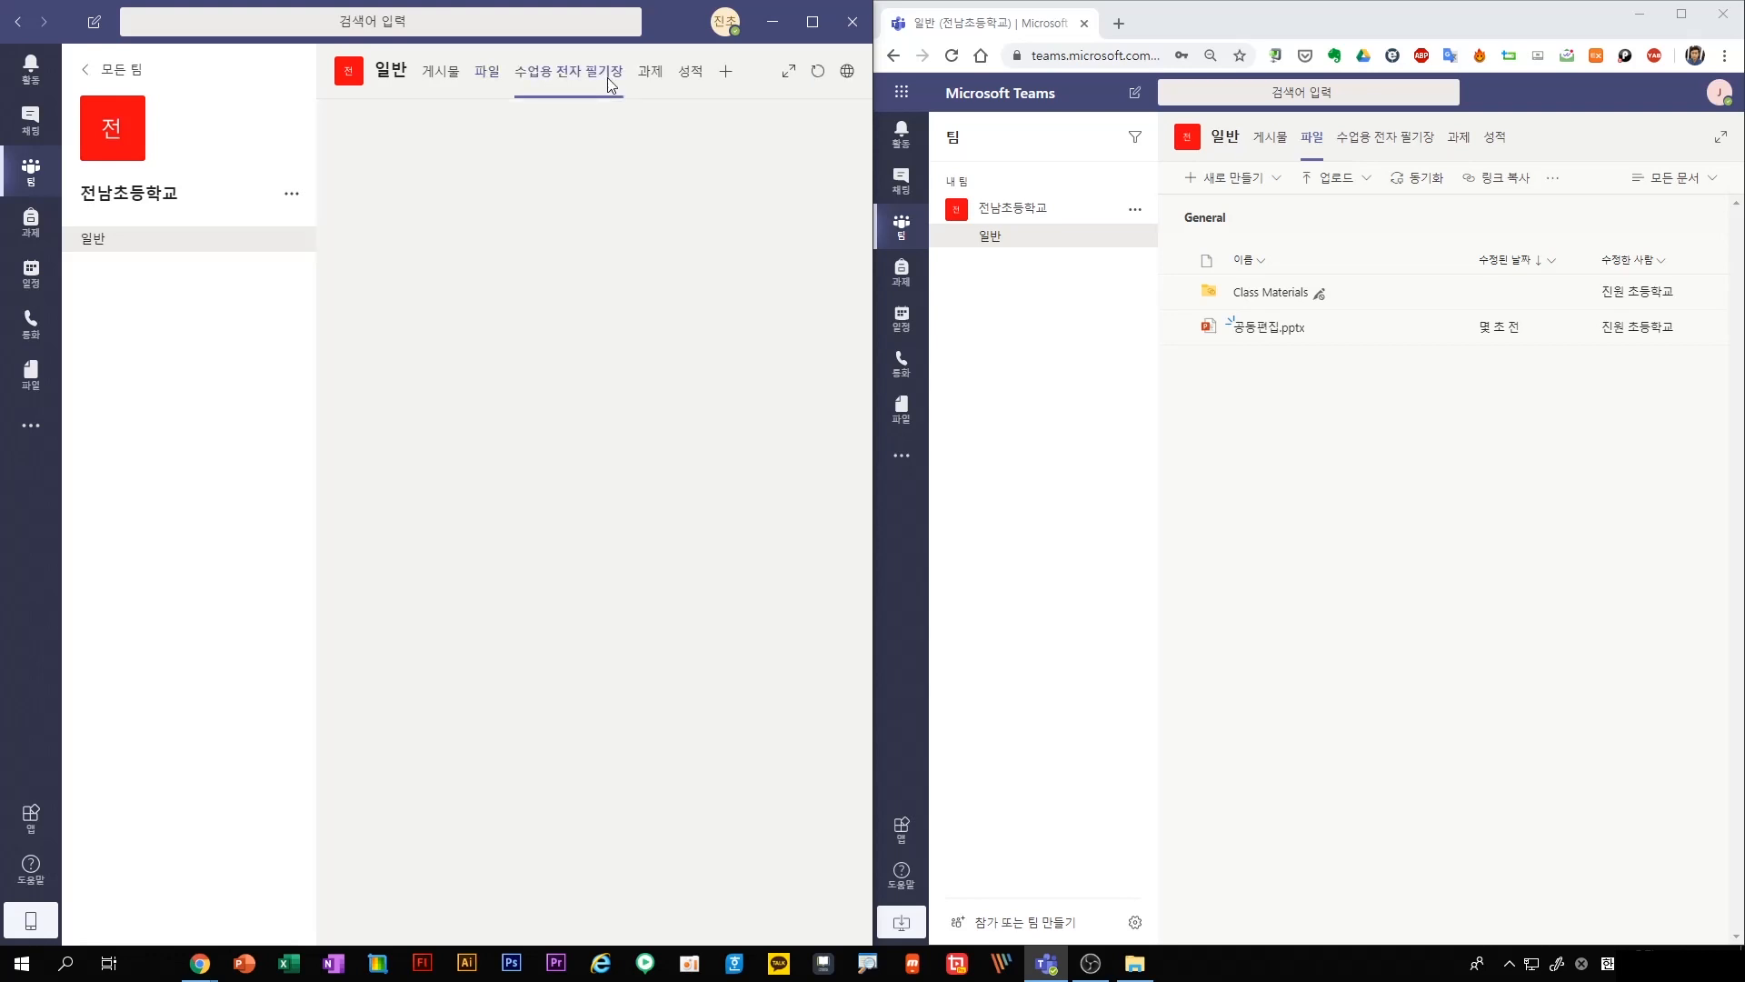
{"action": "left_click", "coordinate": [1366, 139]}
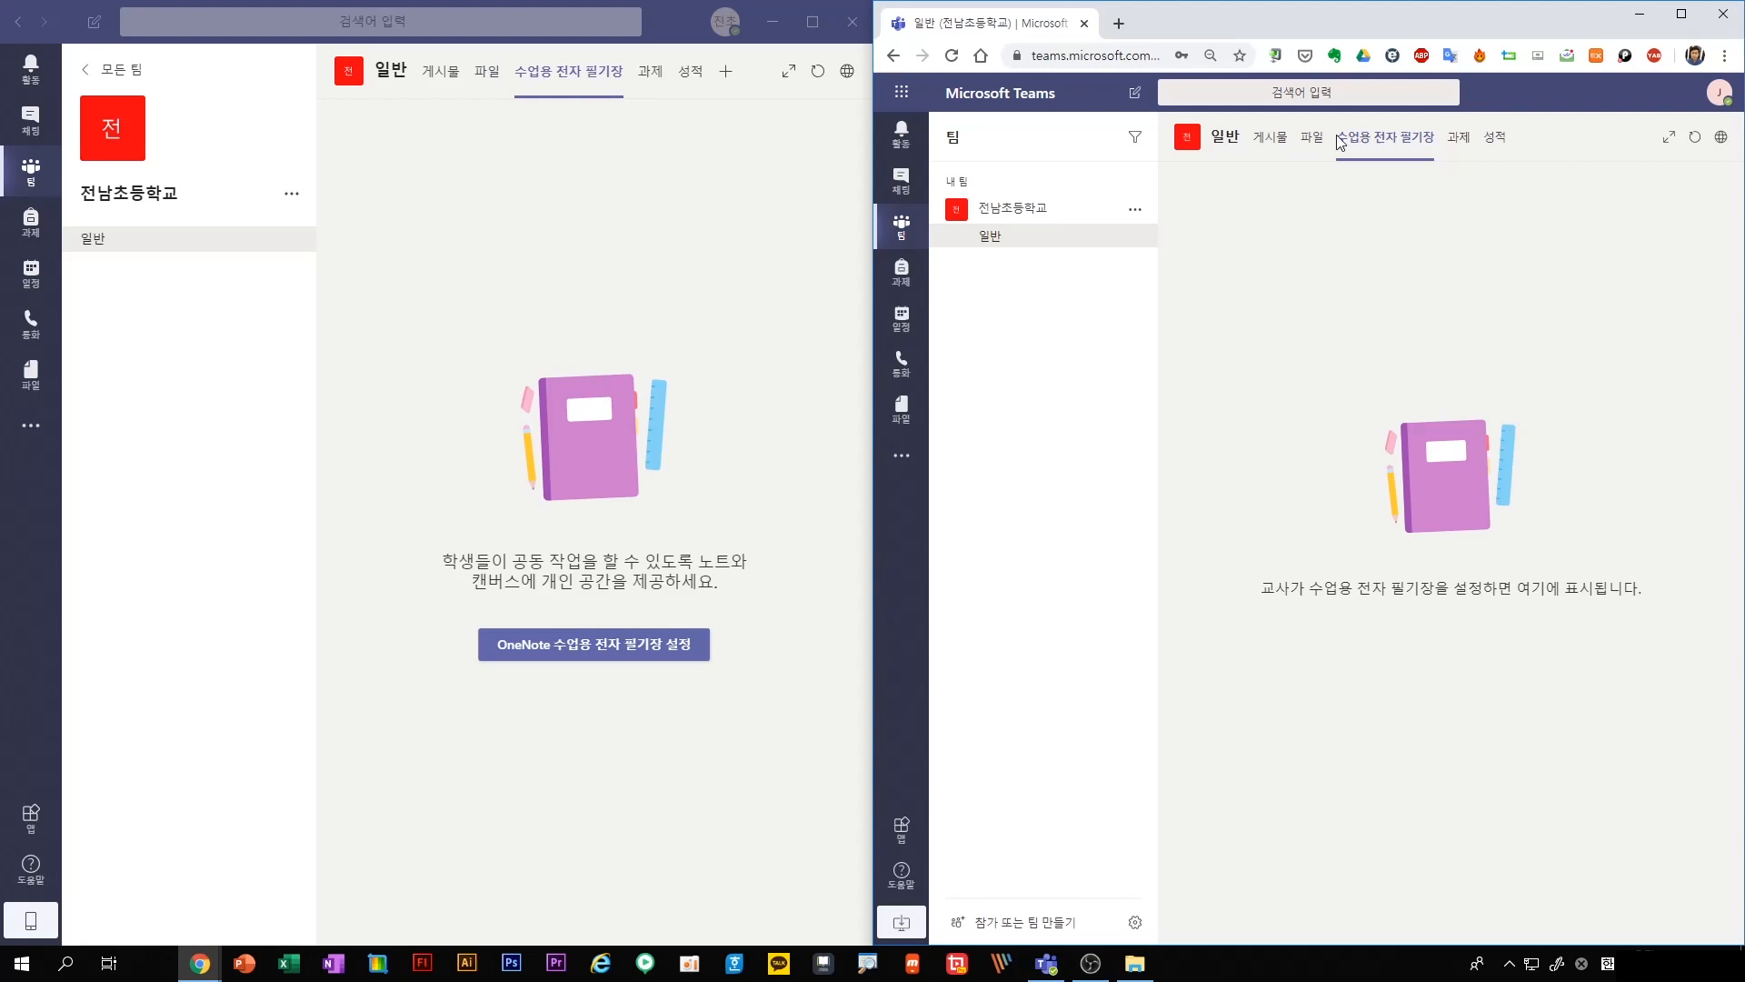
{"action": "left_click", "coordinate": [631, 656]}
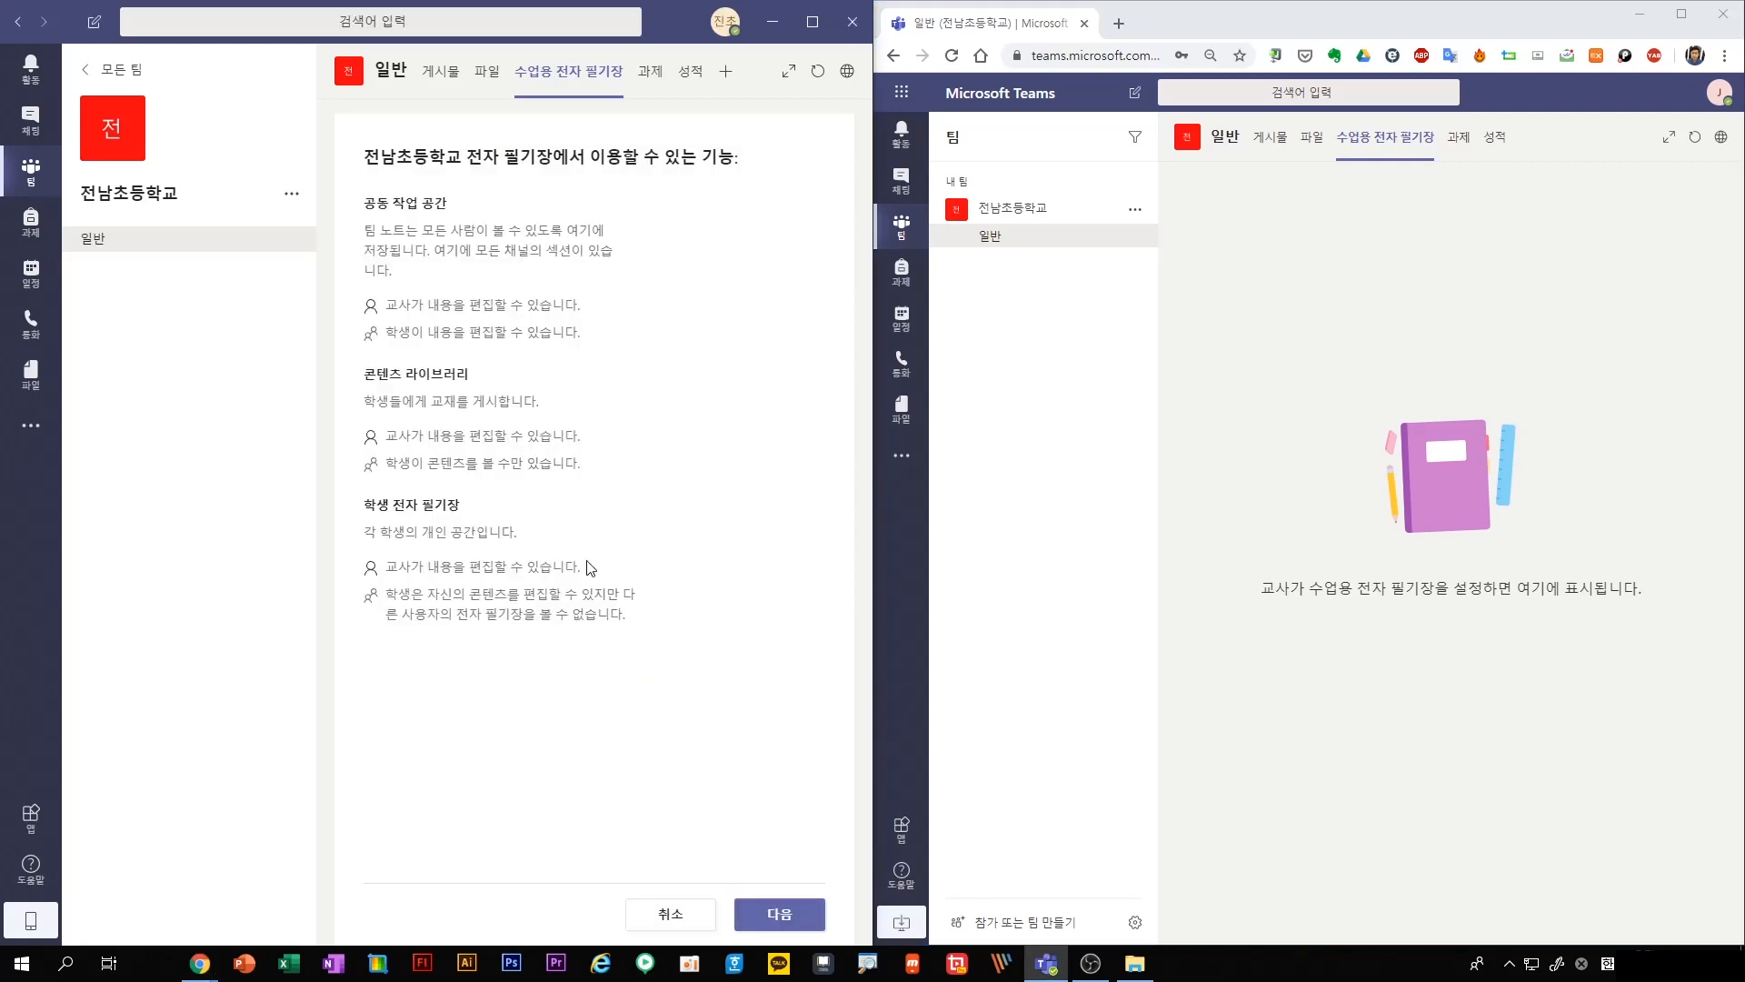
{"action": "left_click", "coordinate": [768, 911]}
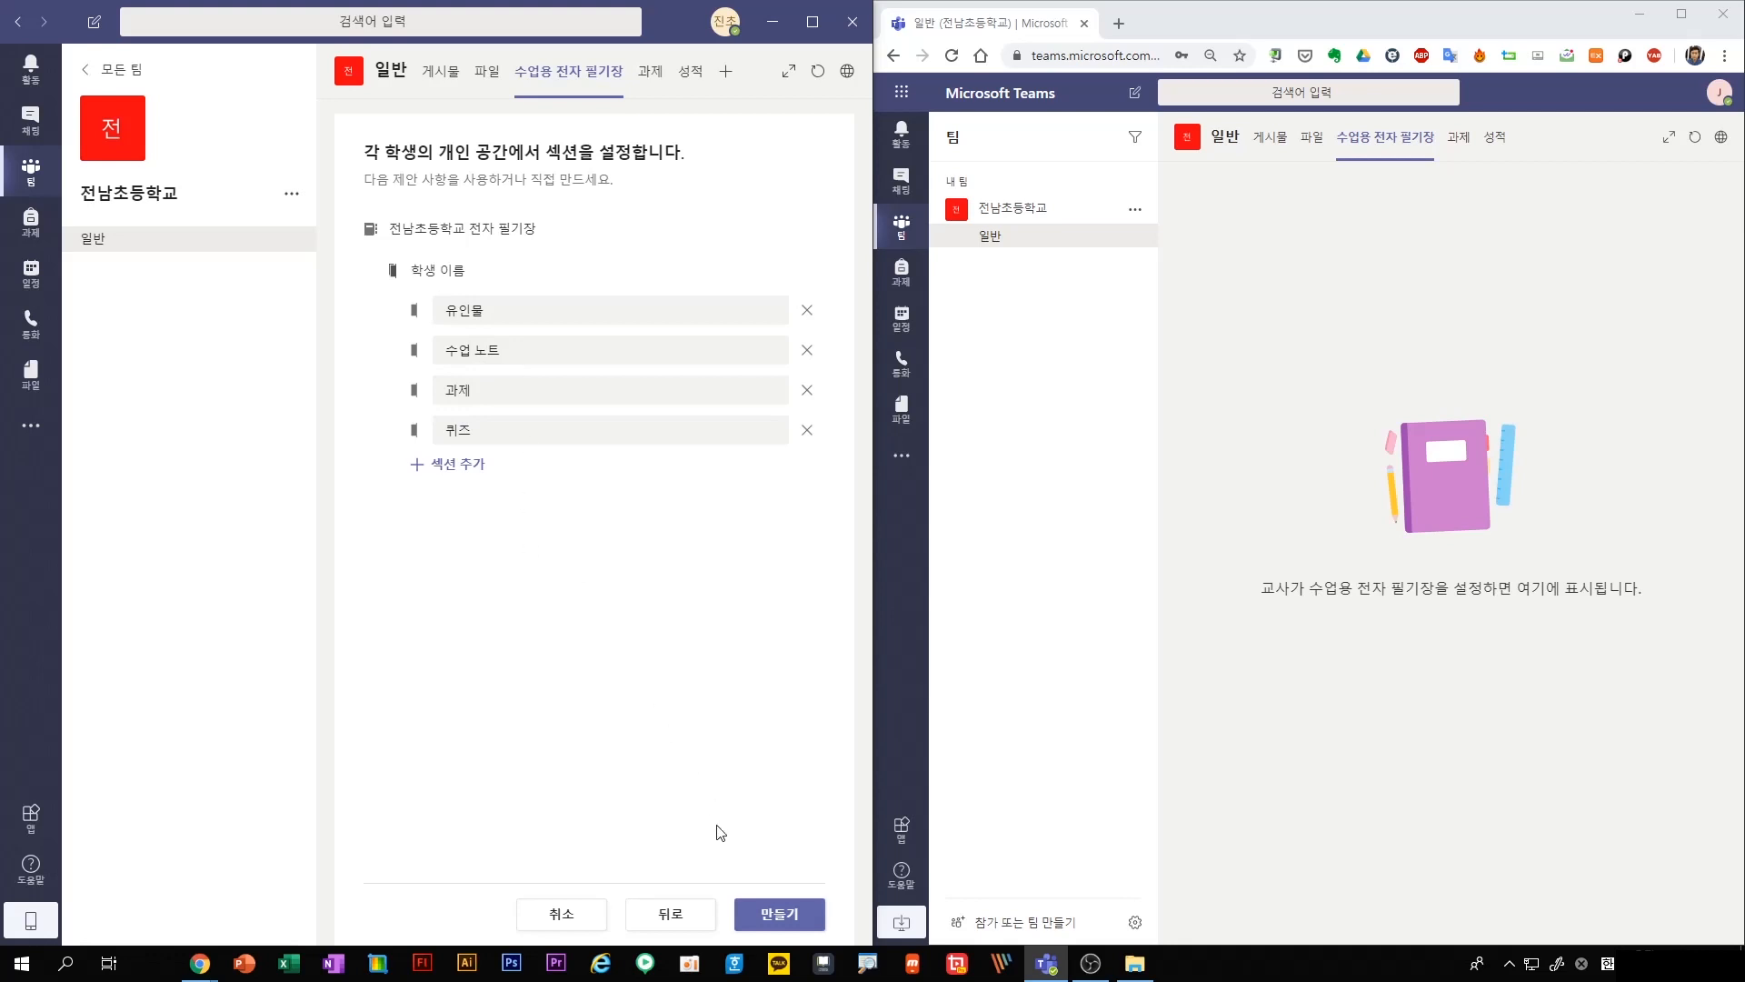
{"action": "left_click", "coordinate": [778, 916]}
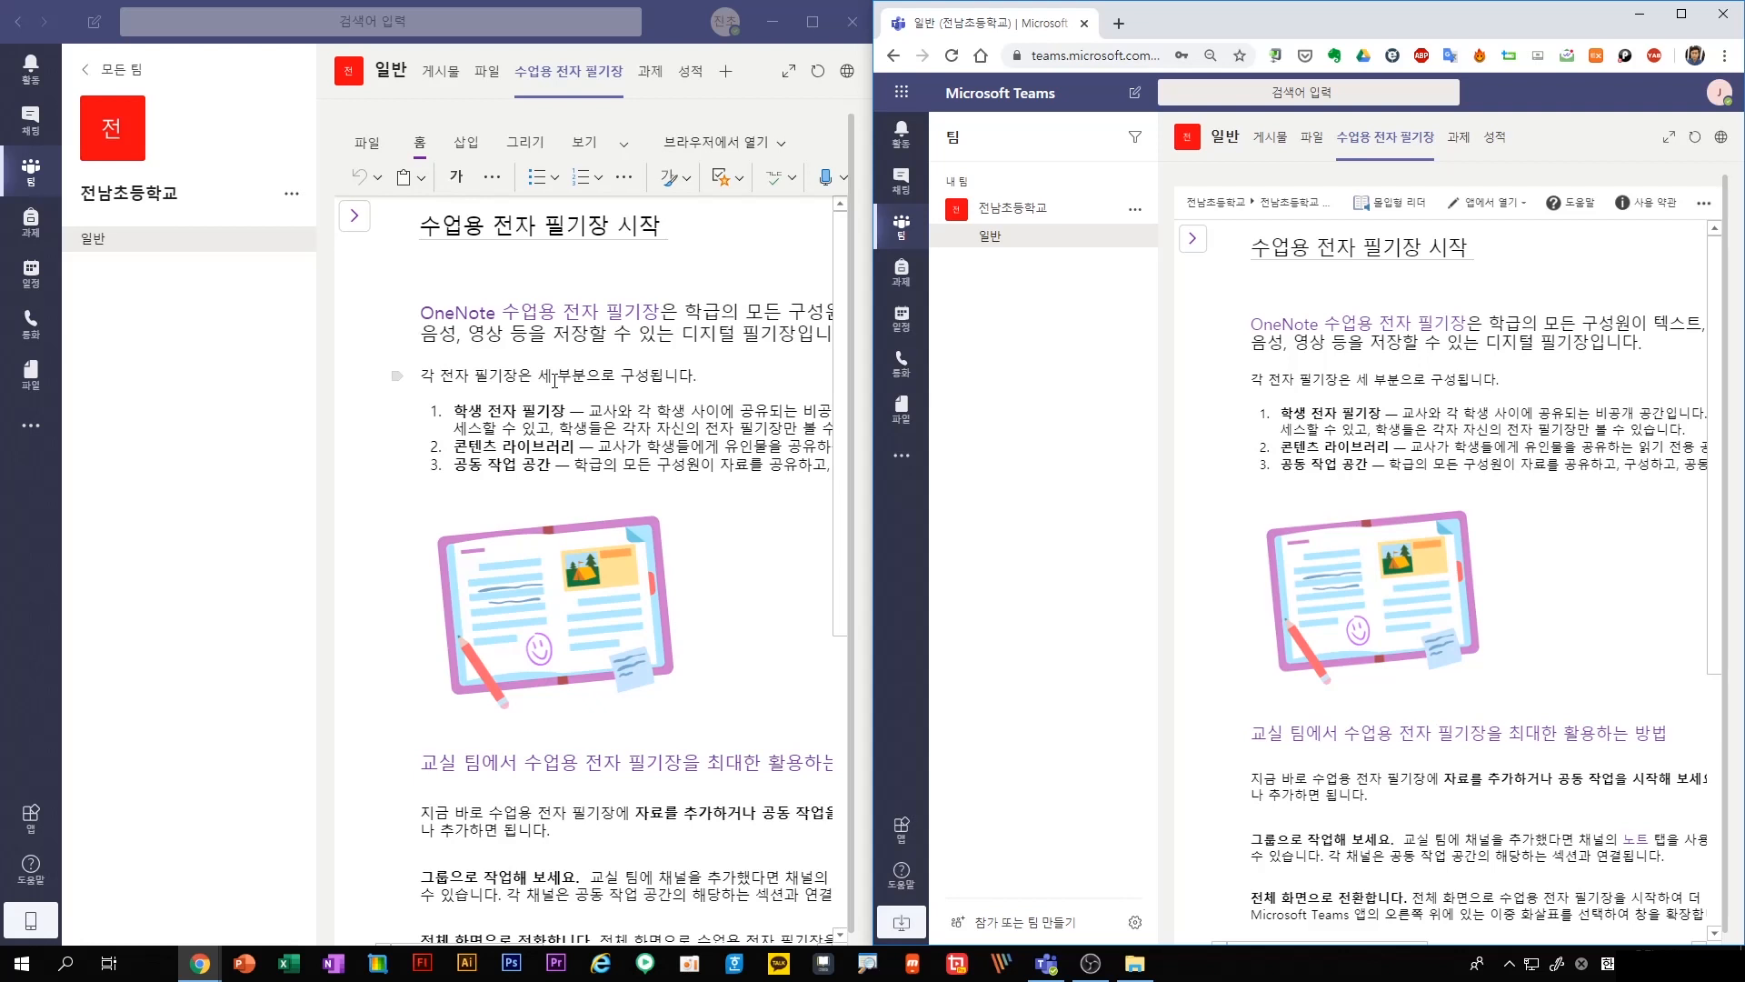
Show the teacher's notebook navigation and expand the students' section groups to examine their sections
{"action": "left_click", "coordinate": [356, 221]}
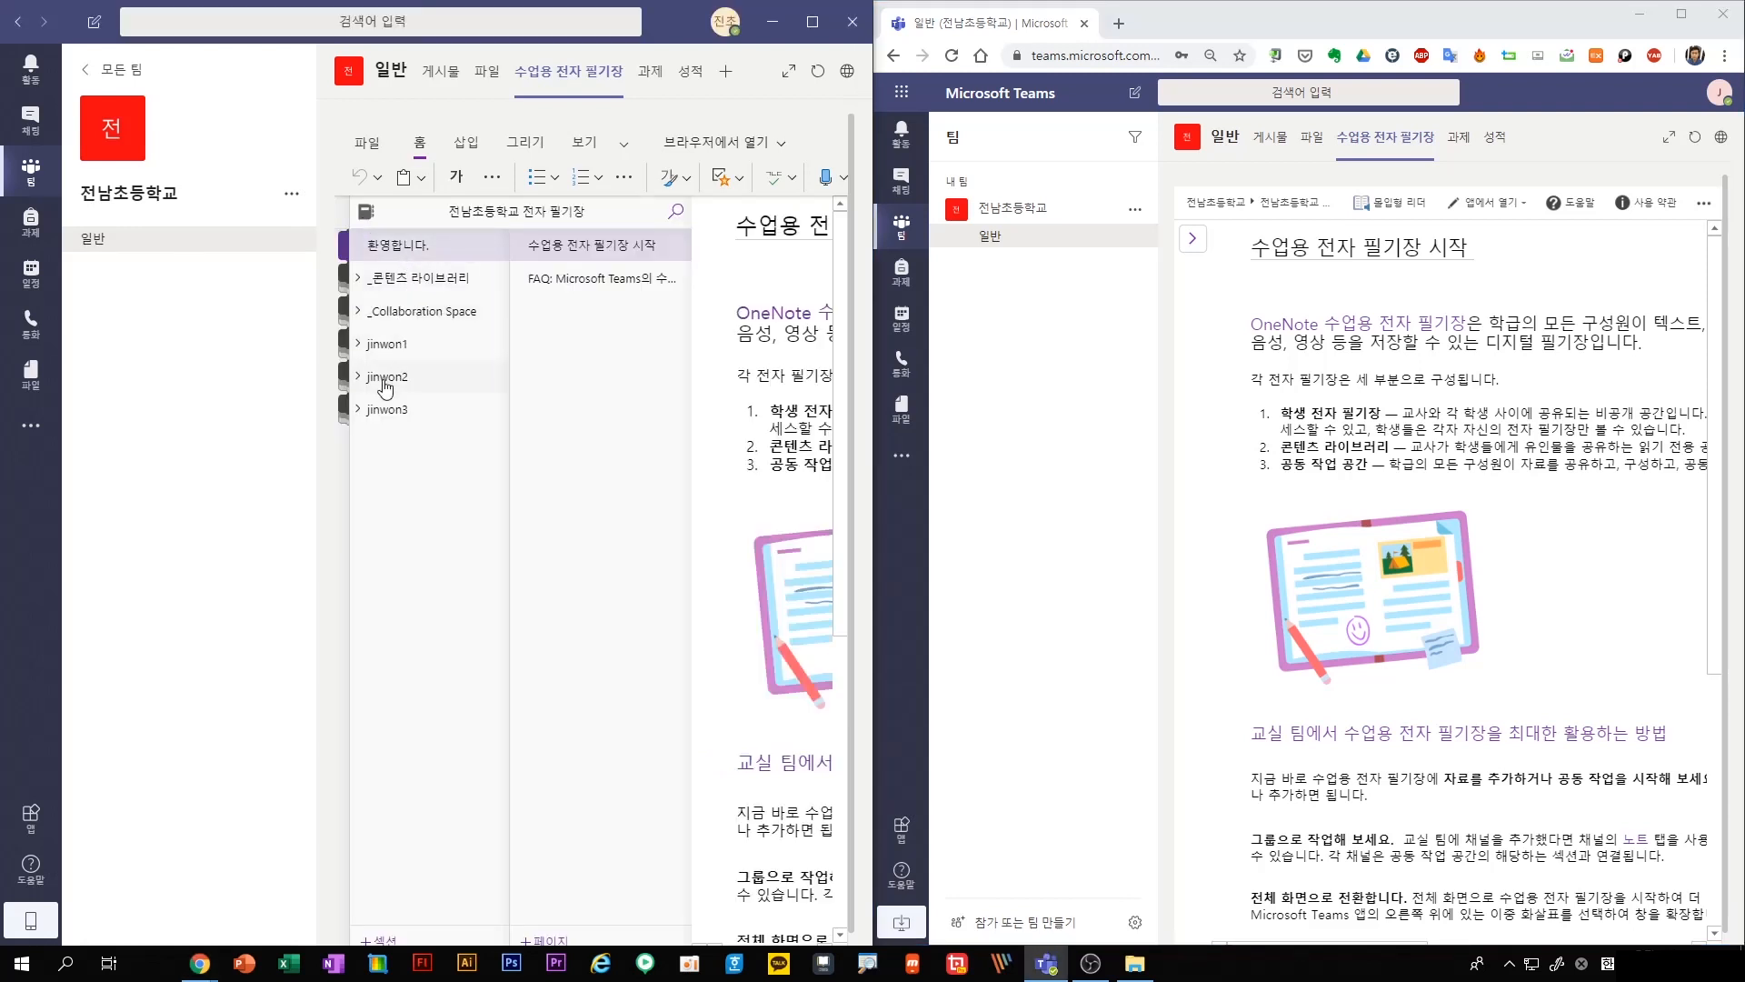
{"action": "left_click", "coordinate": [389, 410]}
{"action": "left_click", "coordinate": [391, 380]}
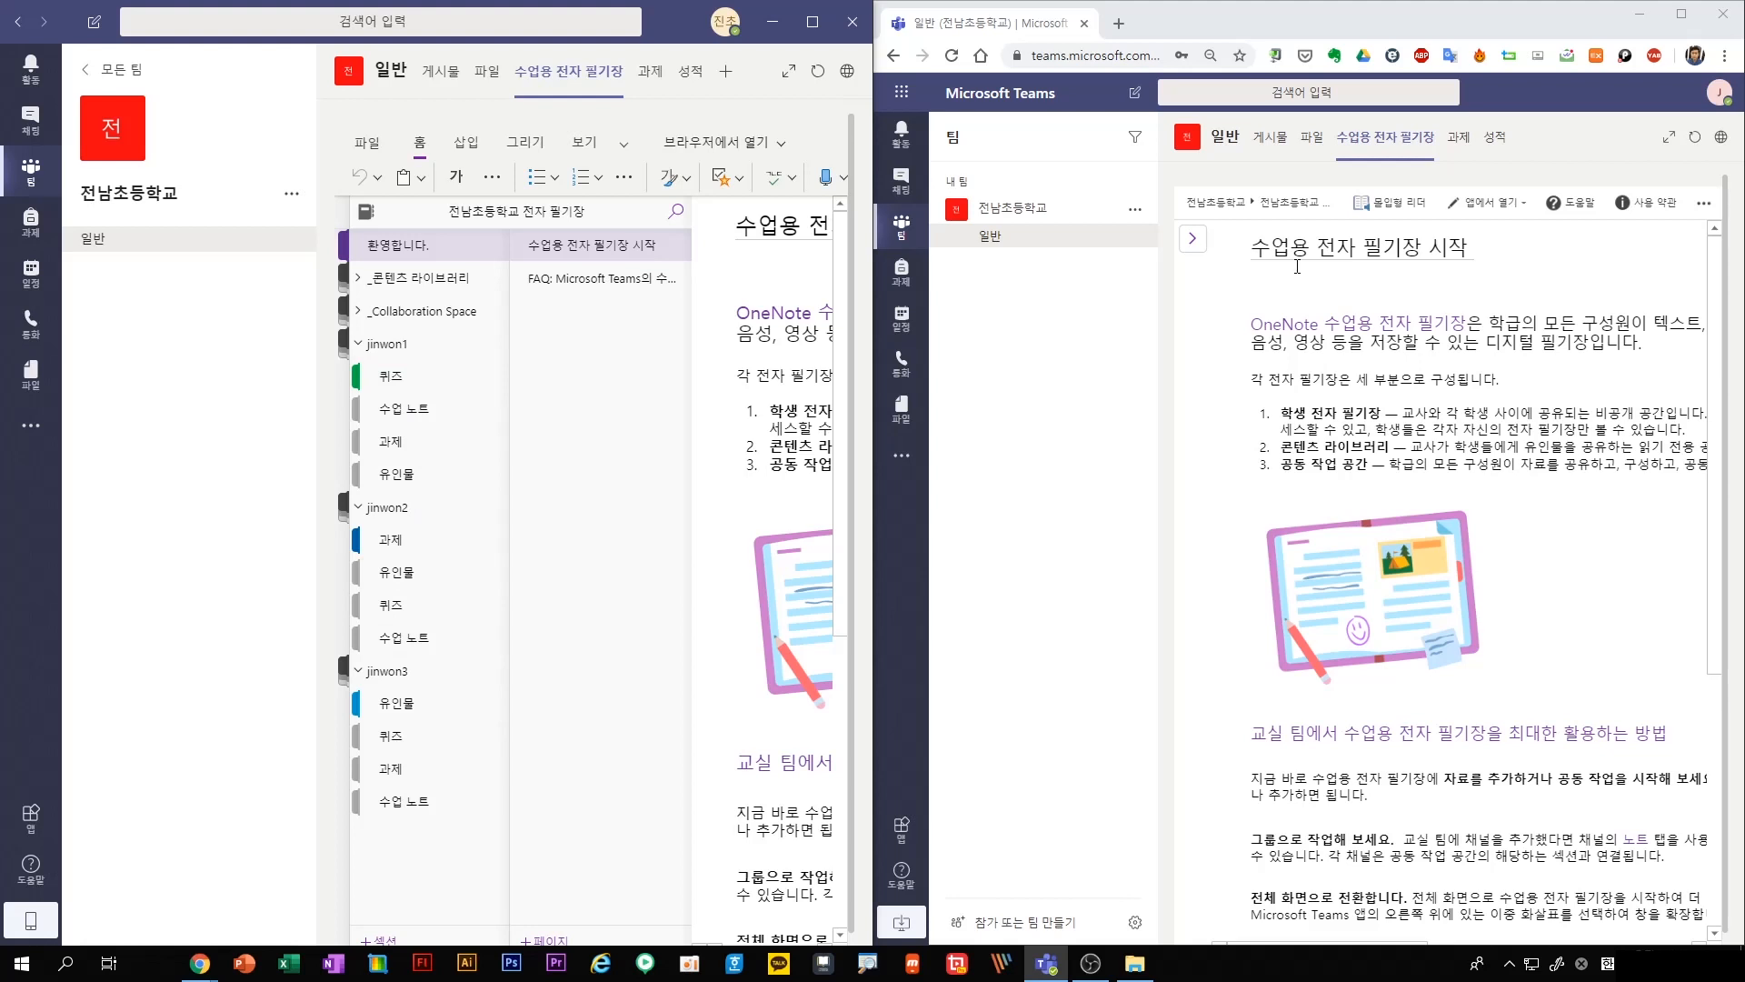
Show the student's notebook navigation, and open this student's 유인물 section in both the student's and the teacher's view
{"action": "left_click", "coordinate": [1193, 239]}
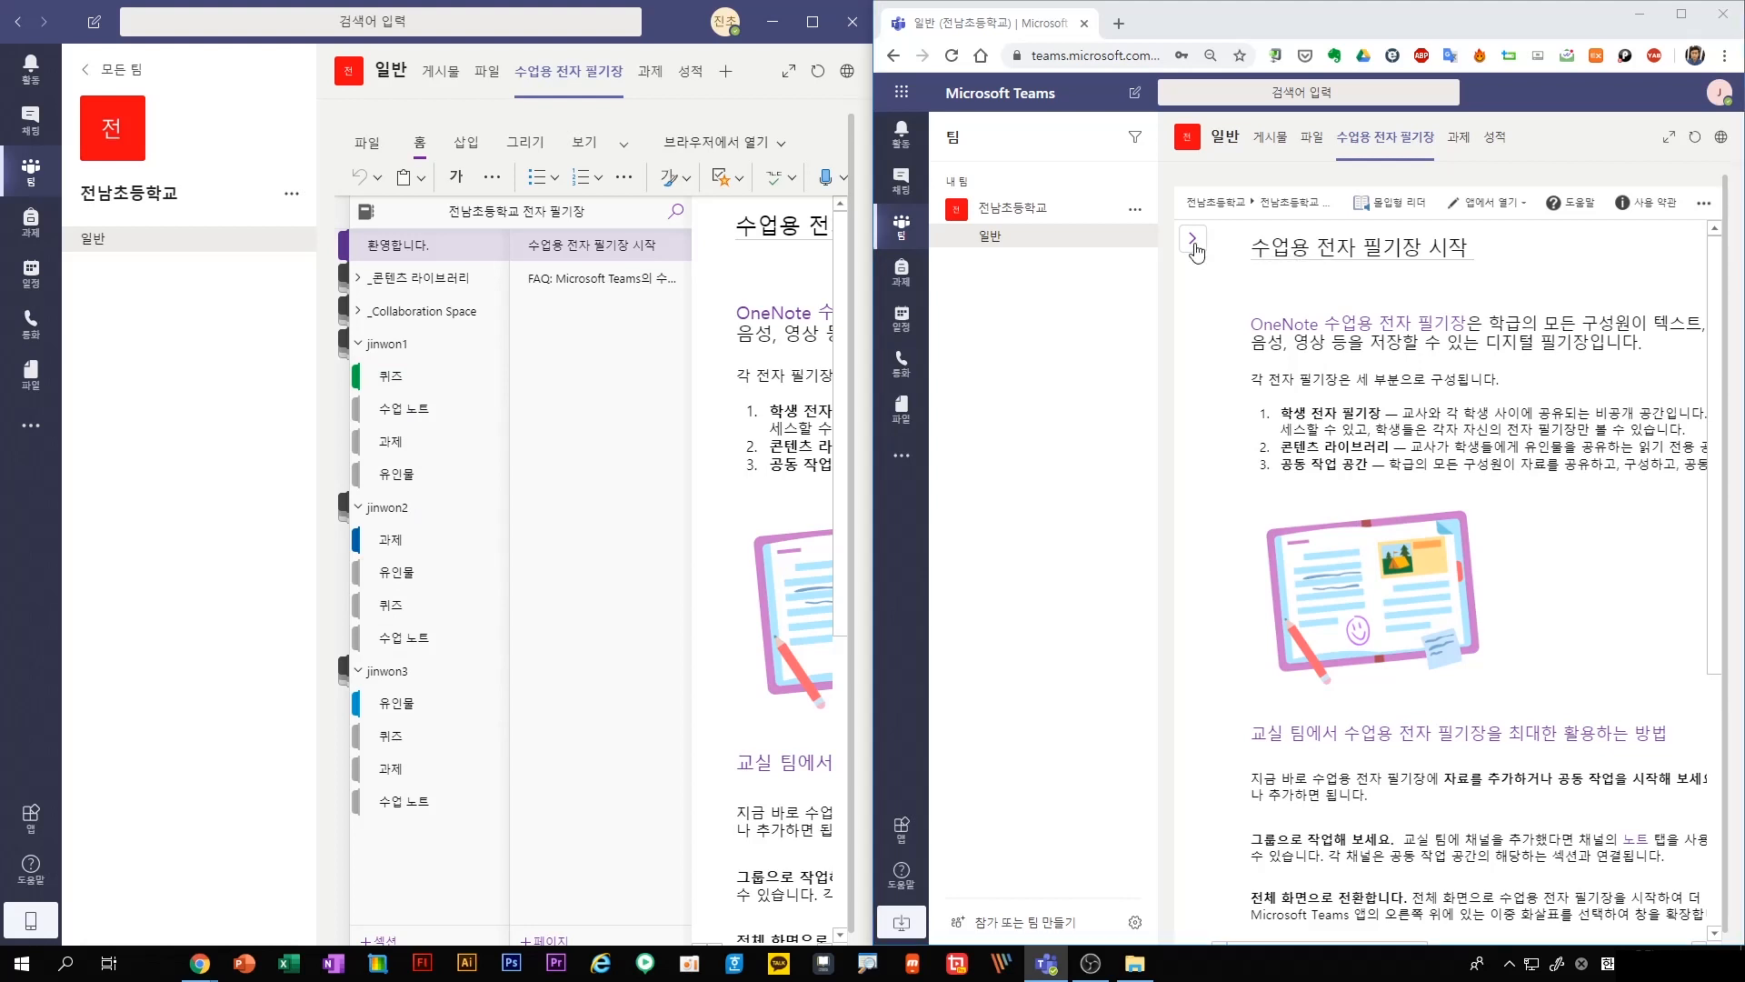
{"action": "left_click", "coordinate": [1224, 354]}
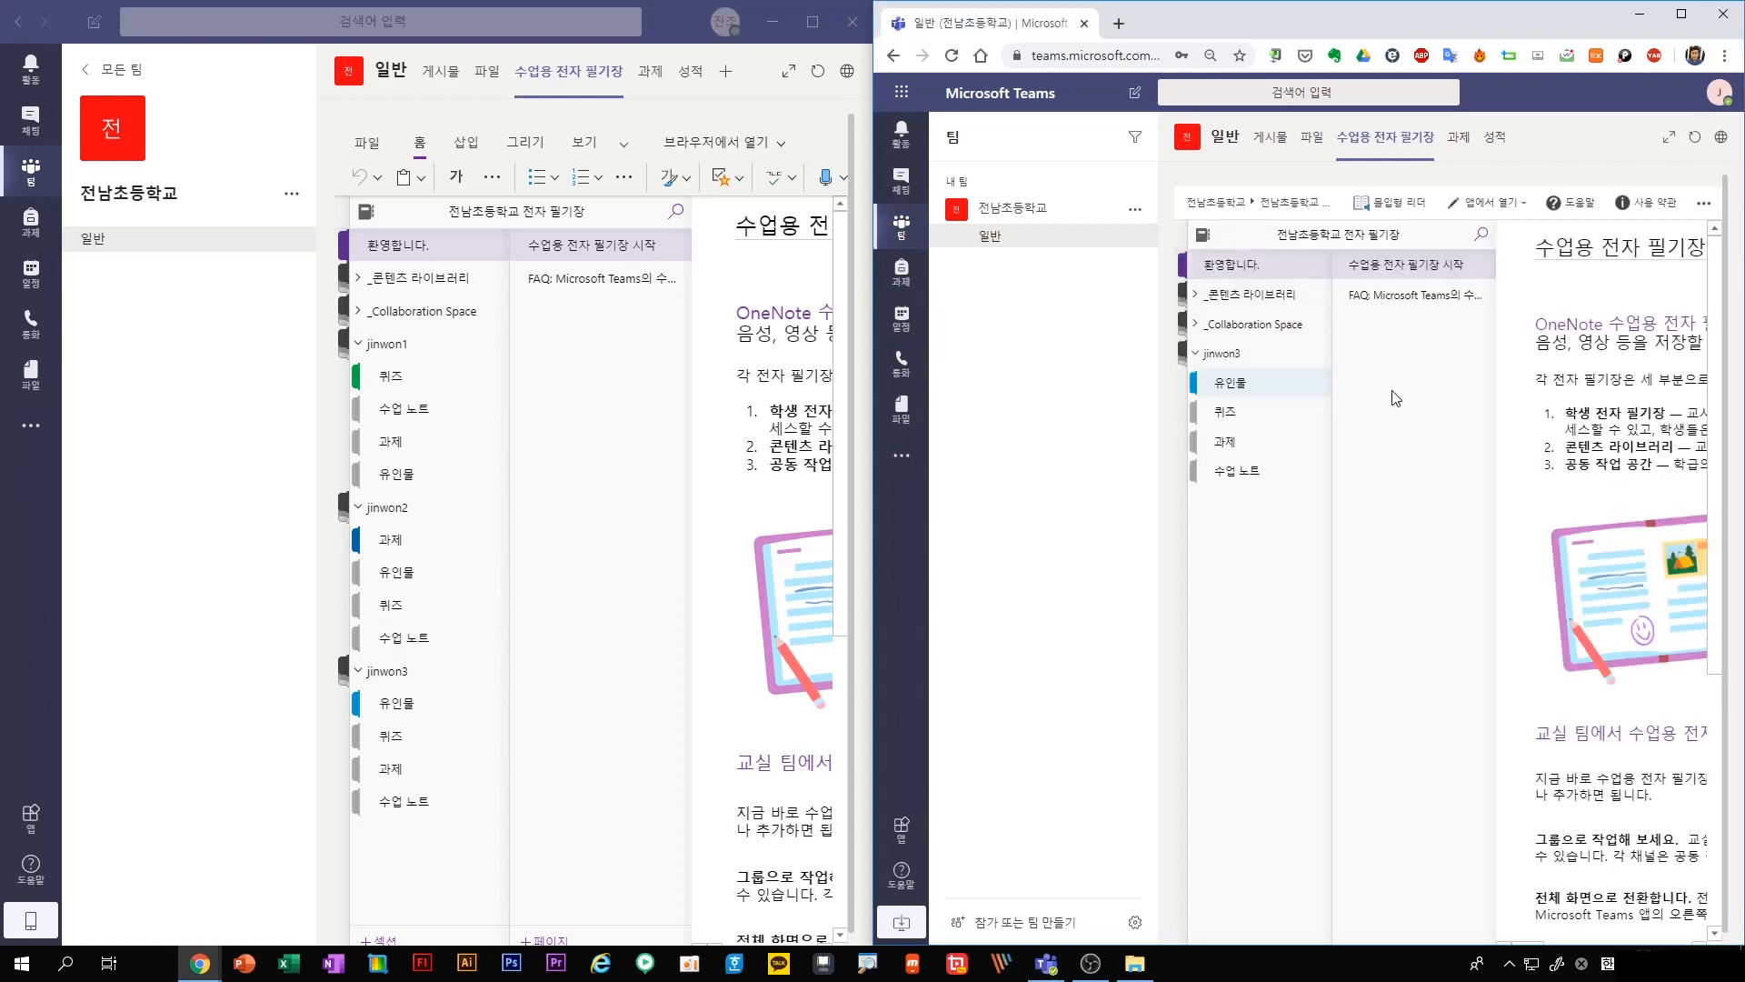
{"action": "left_click", "coordinate": [1238, 386]}
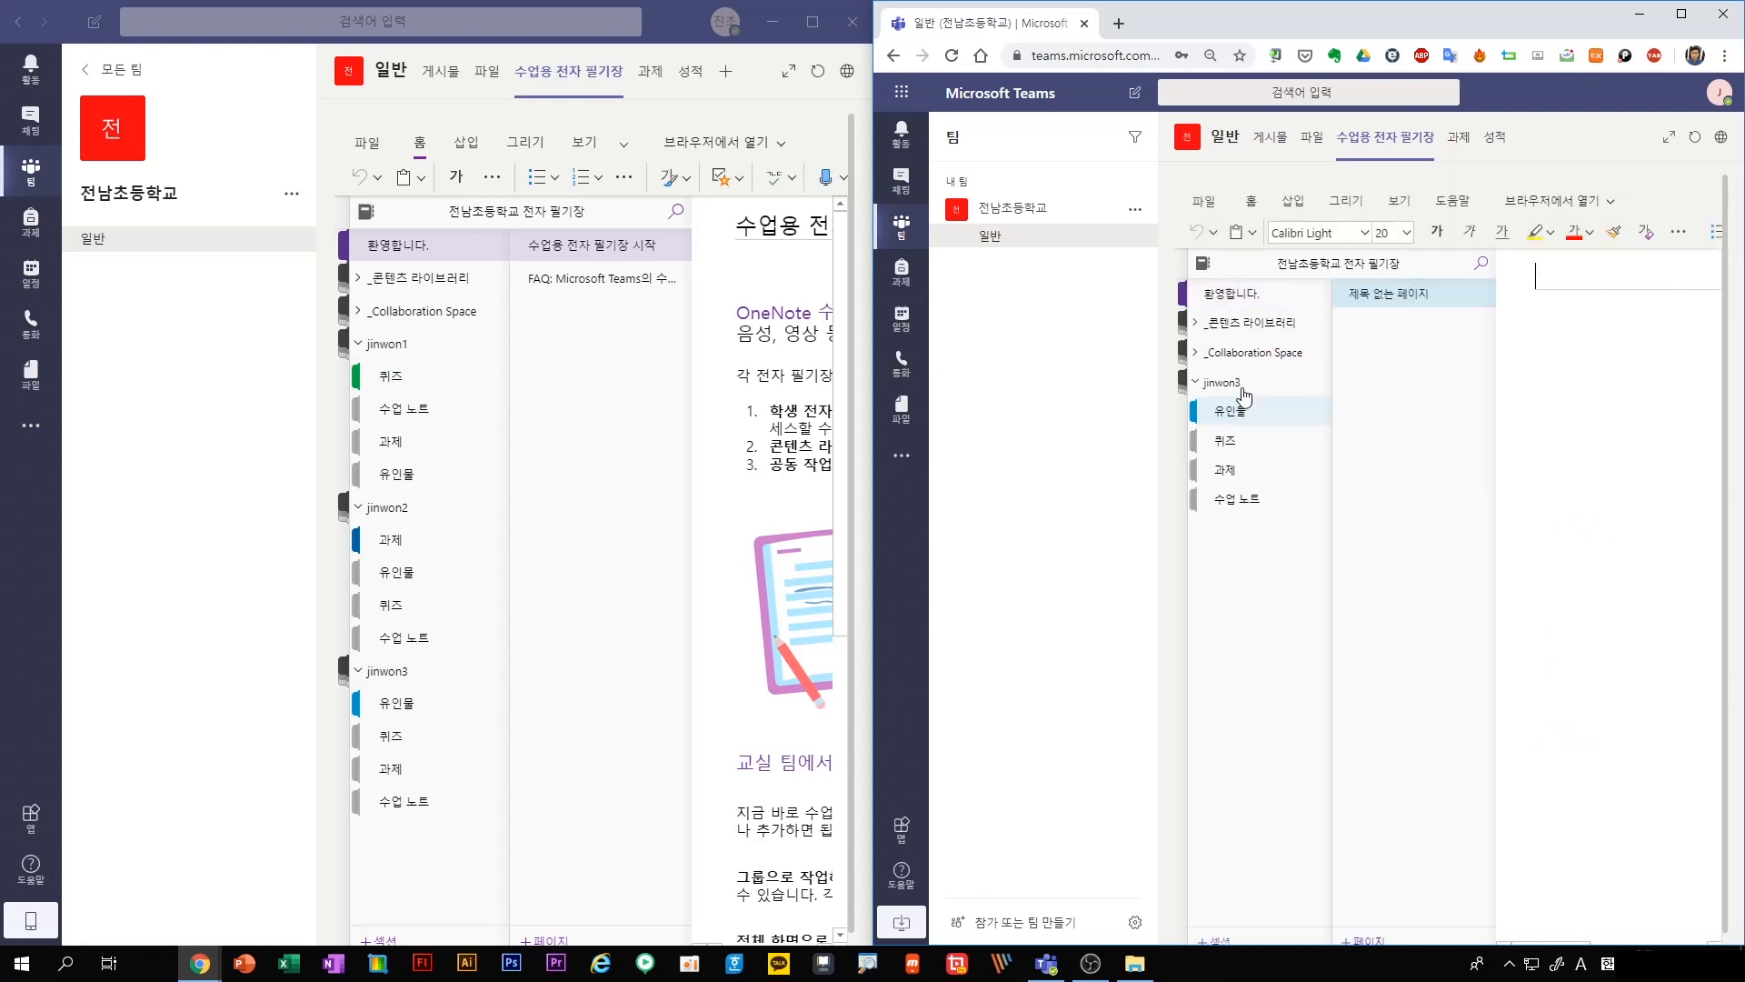
{"action": "left_click", "coordinate": [391, 704]}
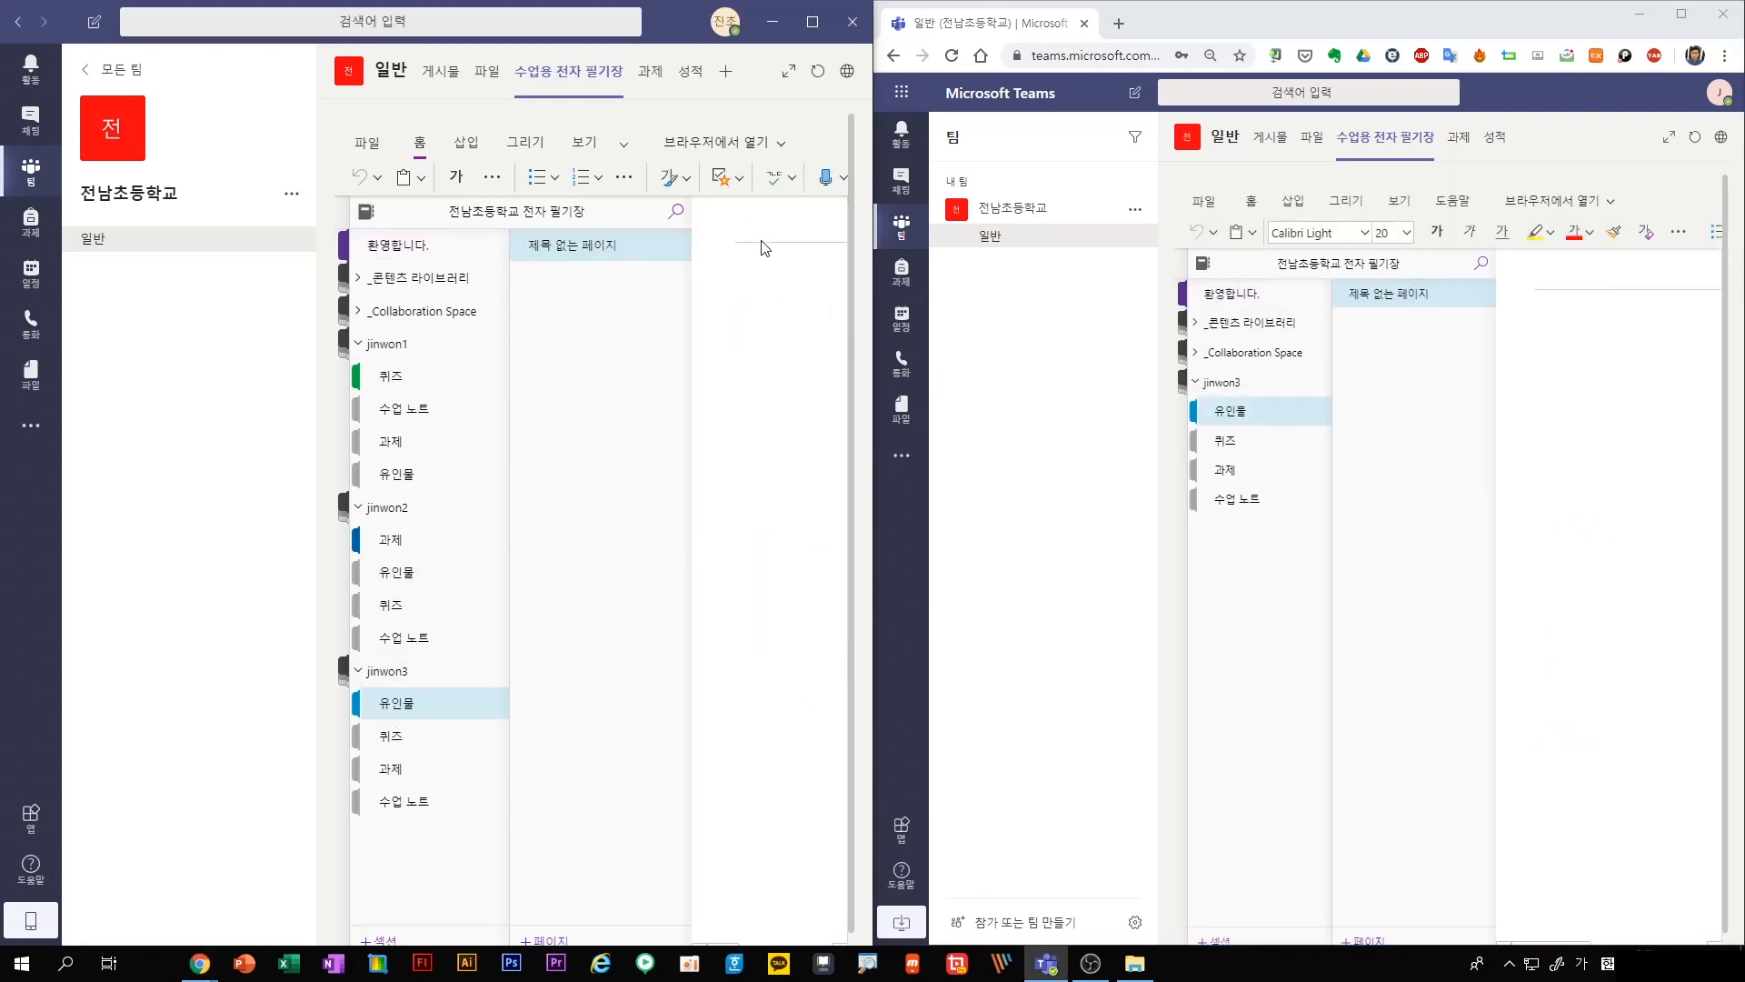
As the student, title the blank 유인물 page "과제1" and add the note "1111" below the title
{"action": "left_click", "coordinate": [762, 243]}
{"action": "left_click", "coordinate": [1559, 286]}
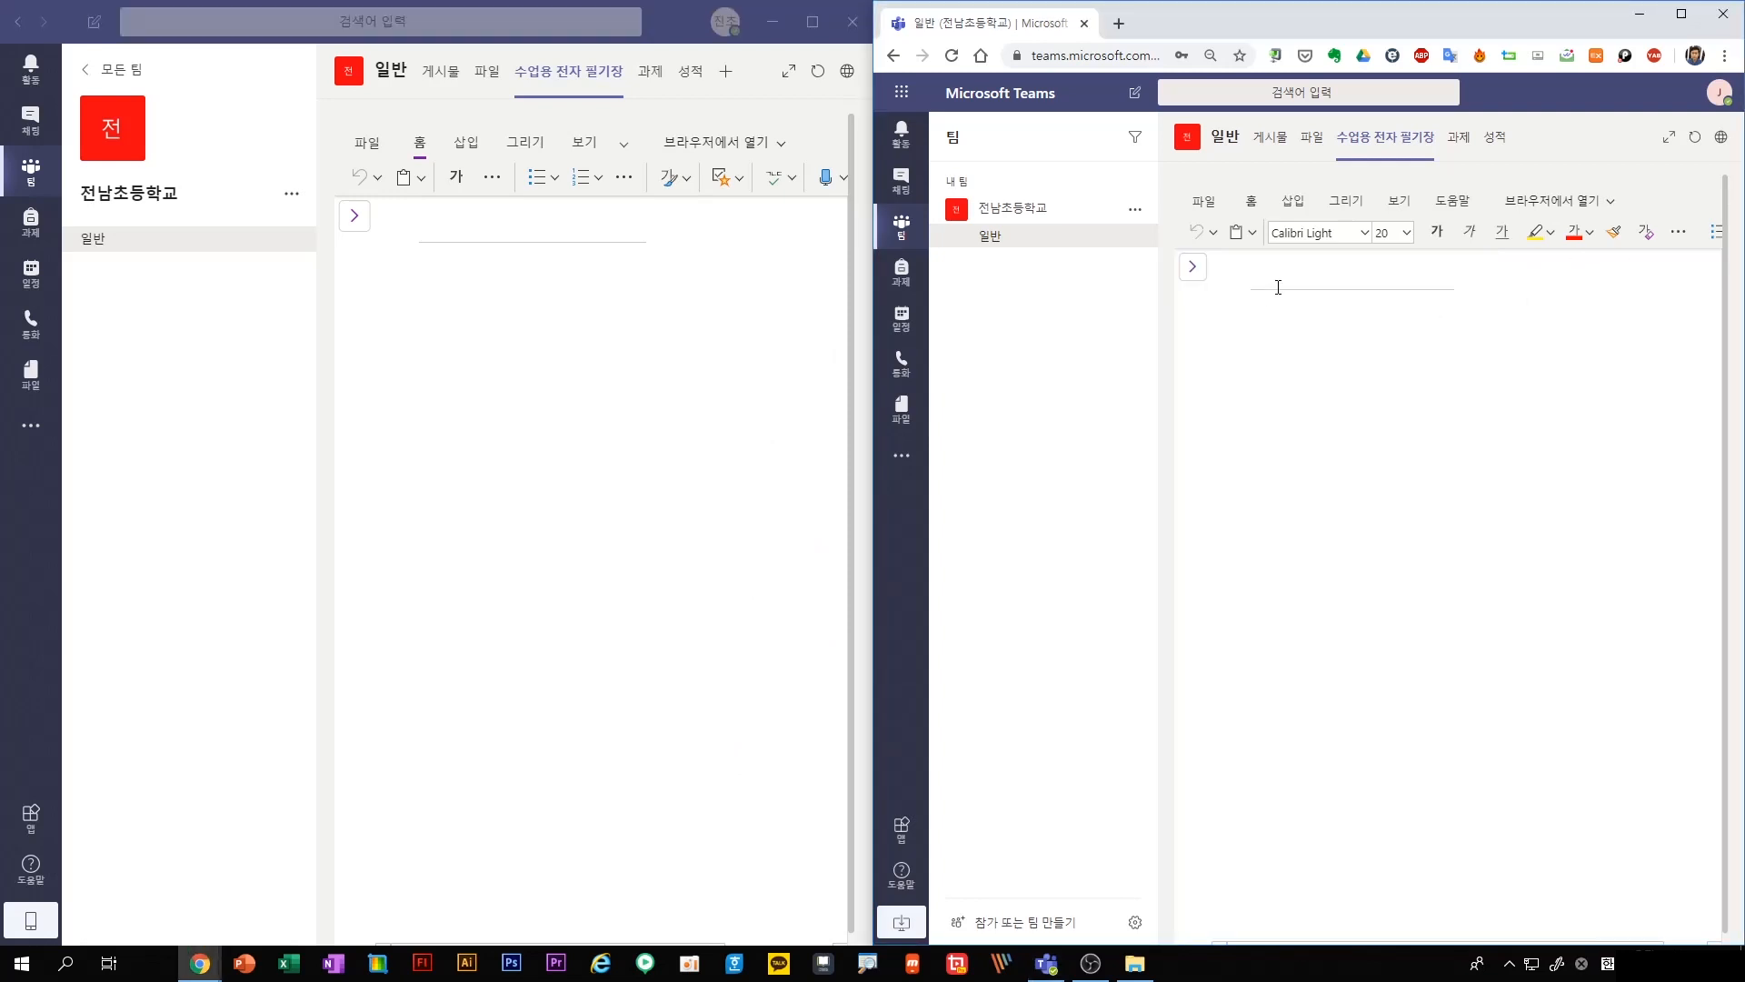
{"action": "type", "text": "rhk"}
{"action": "key", "text": "BackSpace"}
{"action": "key", "text": "BackSpace"}
{"action": "key", "text": "BackSpace"}
{"action": "key", "text": "Hangul"}
{"action": "type", "text": "과제"}
{"action": "left_click", "coordinate": [1251, 353]}
{"action": "type", "text": "1111"}
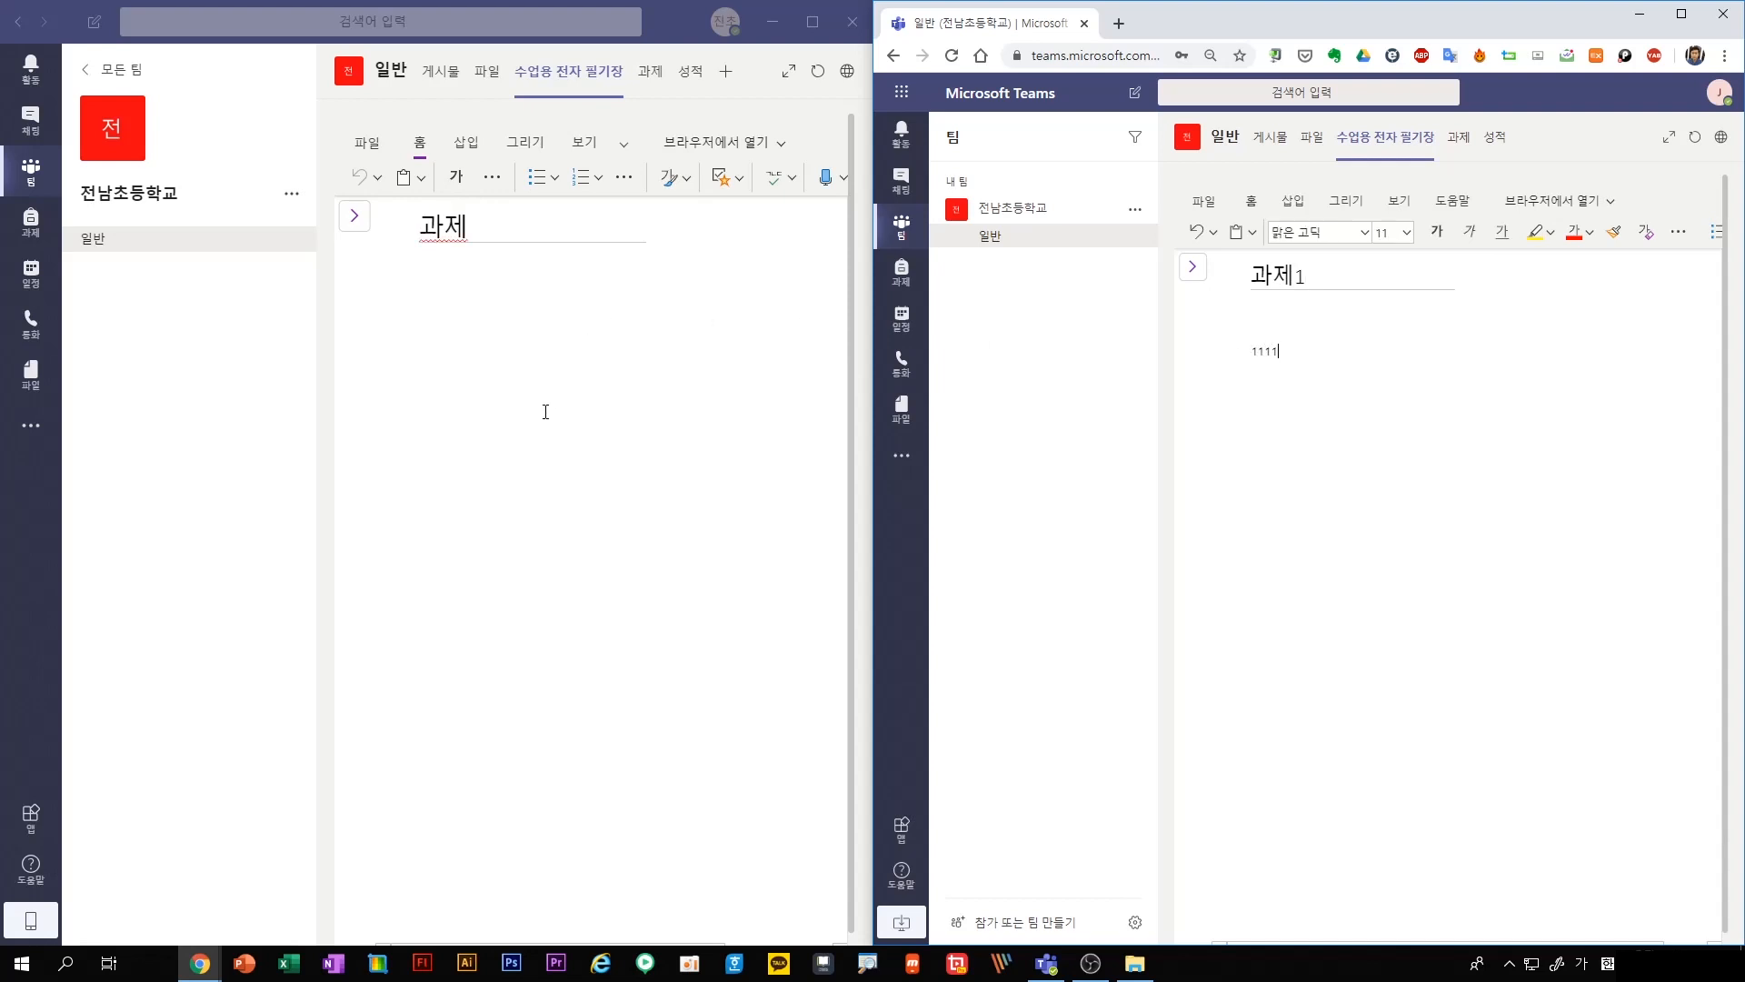
Check the note in the teacher's view, redisplay both notebook navigations, and view the teacher's options for the 환영합니다. section
{"action": "left_click", "coordinate": [594, 311]}
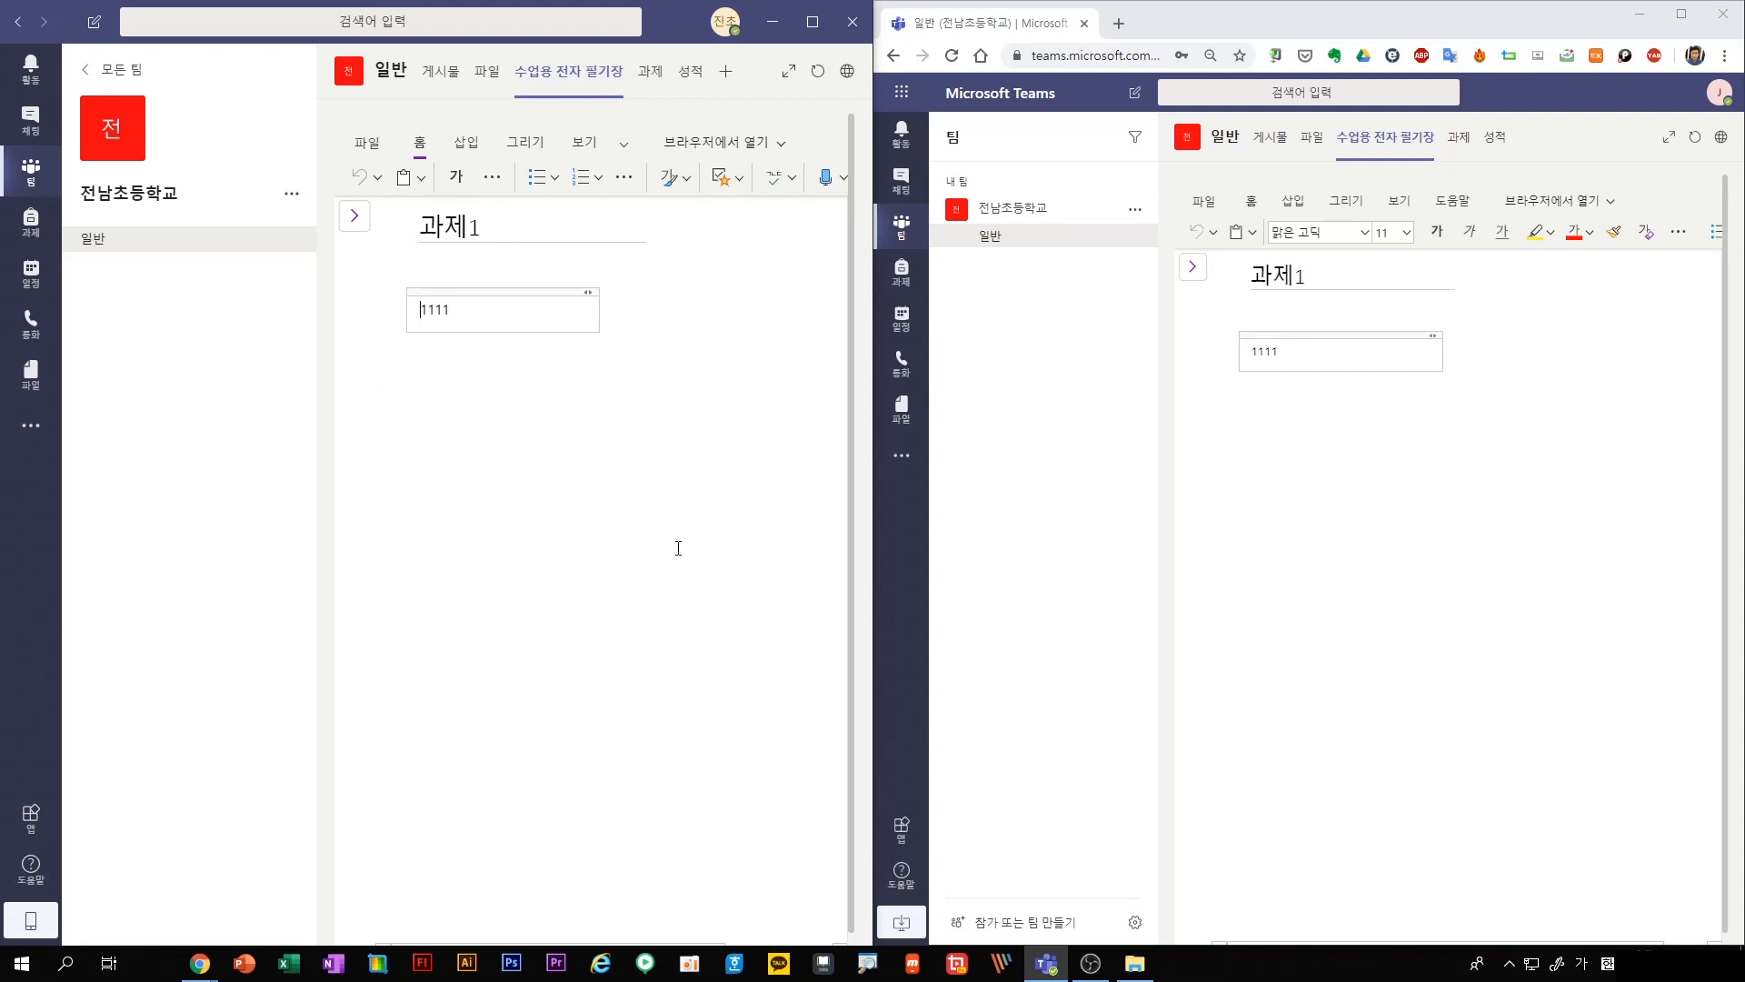
{"action": "left_click", "coordinate": [355, 216]}
{"action": "left_click", "coordinate": [1193, 266]}
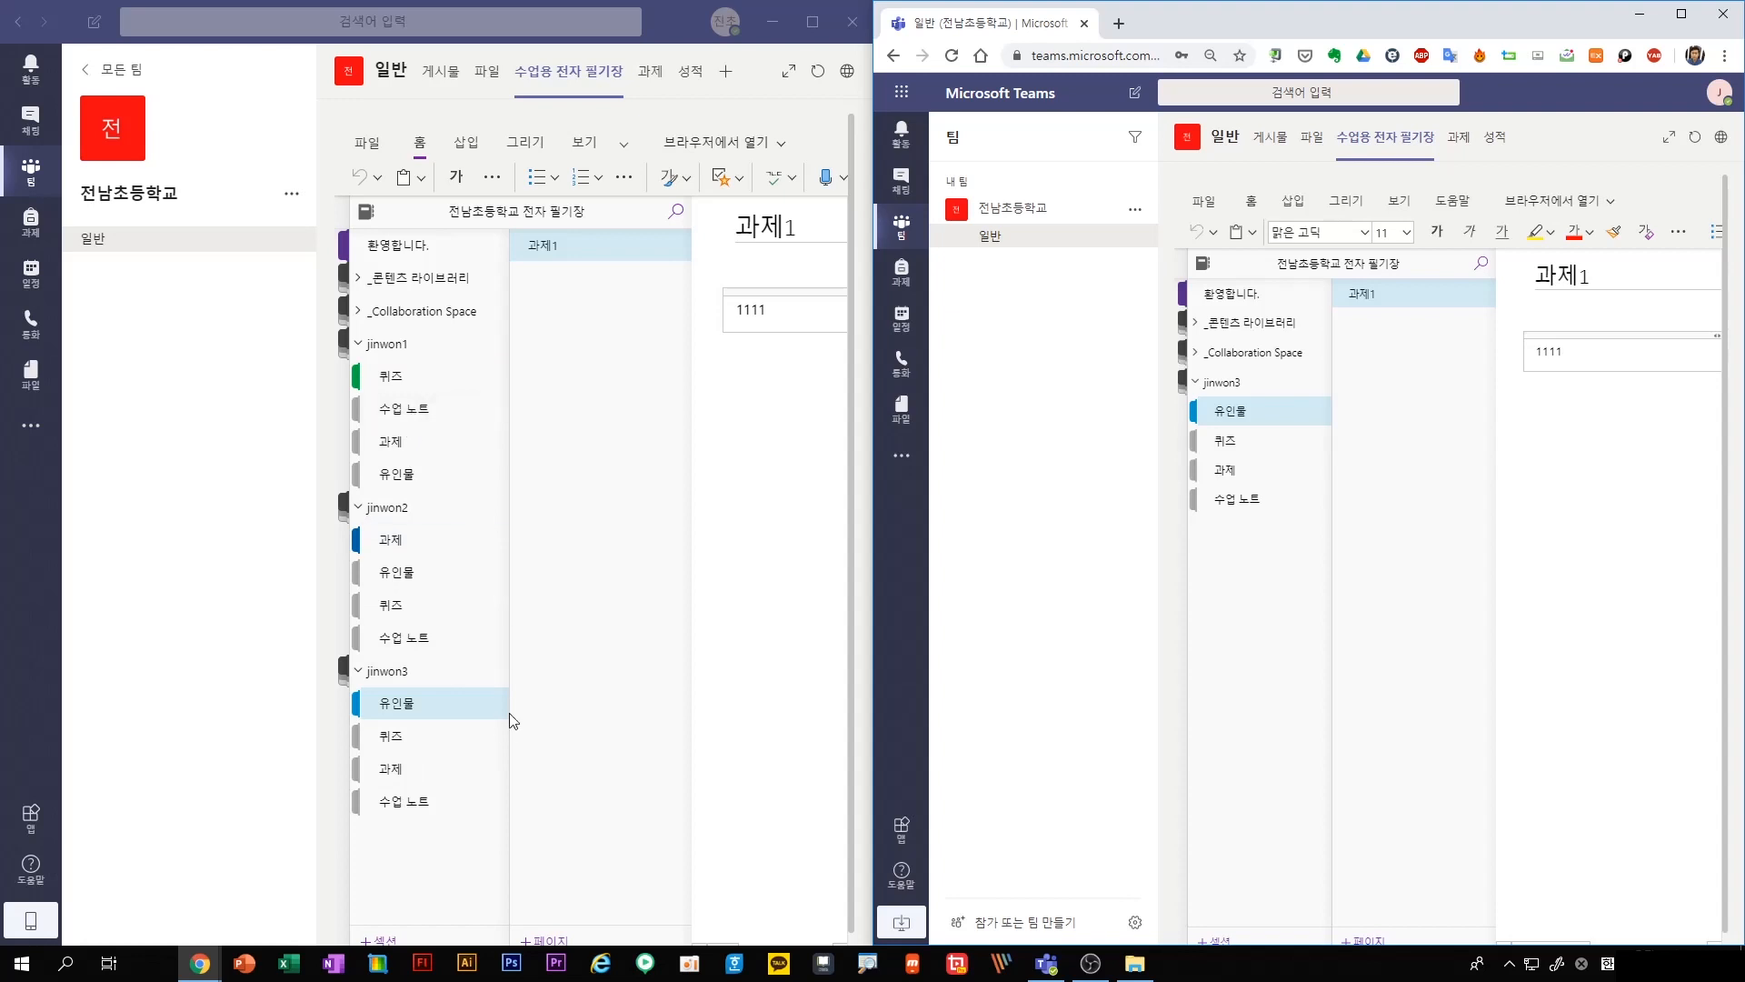
{"action": "right_click", "coordinate": [410, 257]}
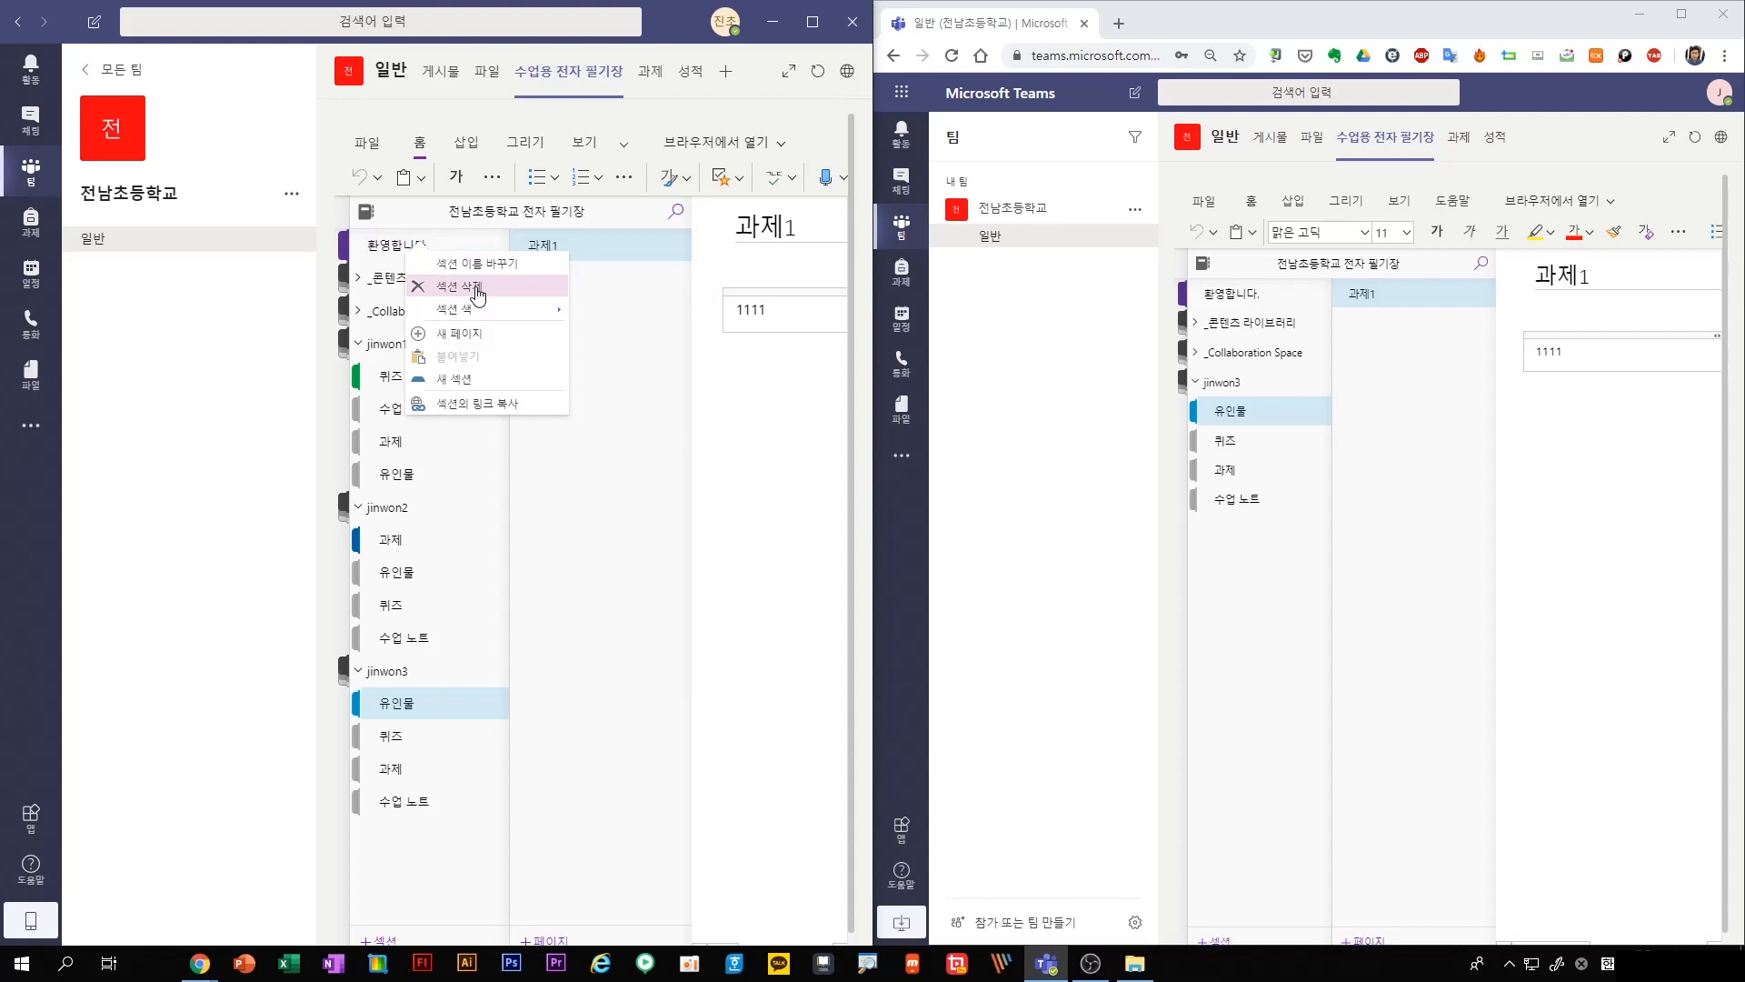
{"action": "left_click", "coordinate": [602, 459]}
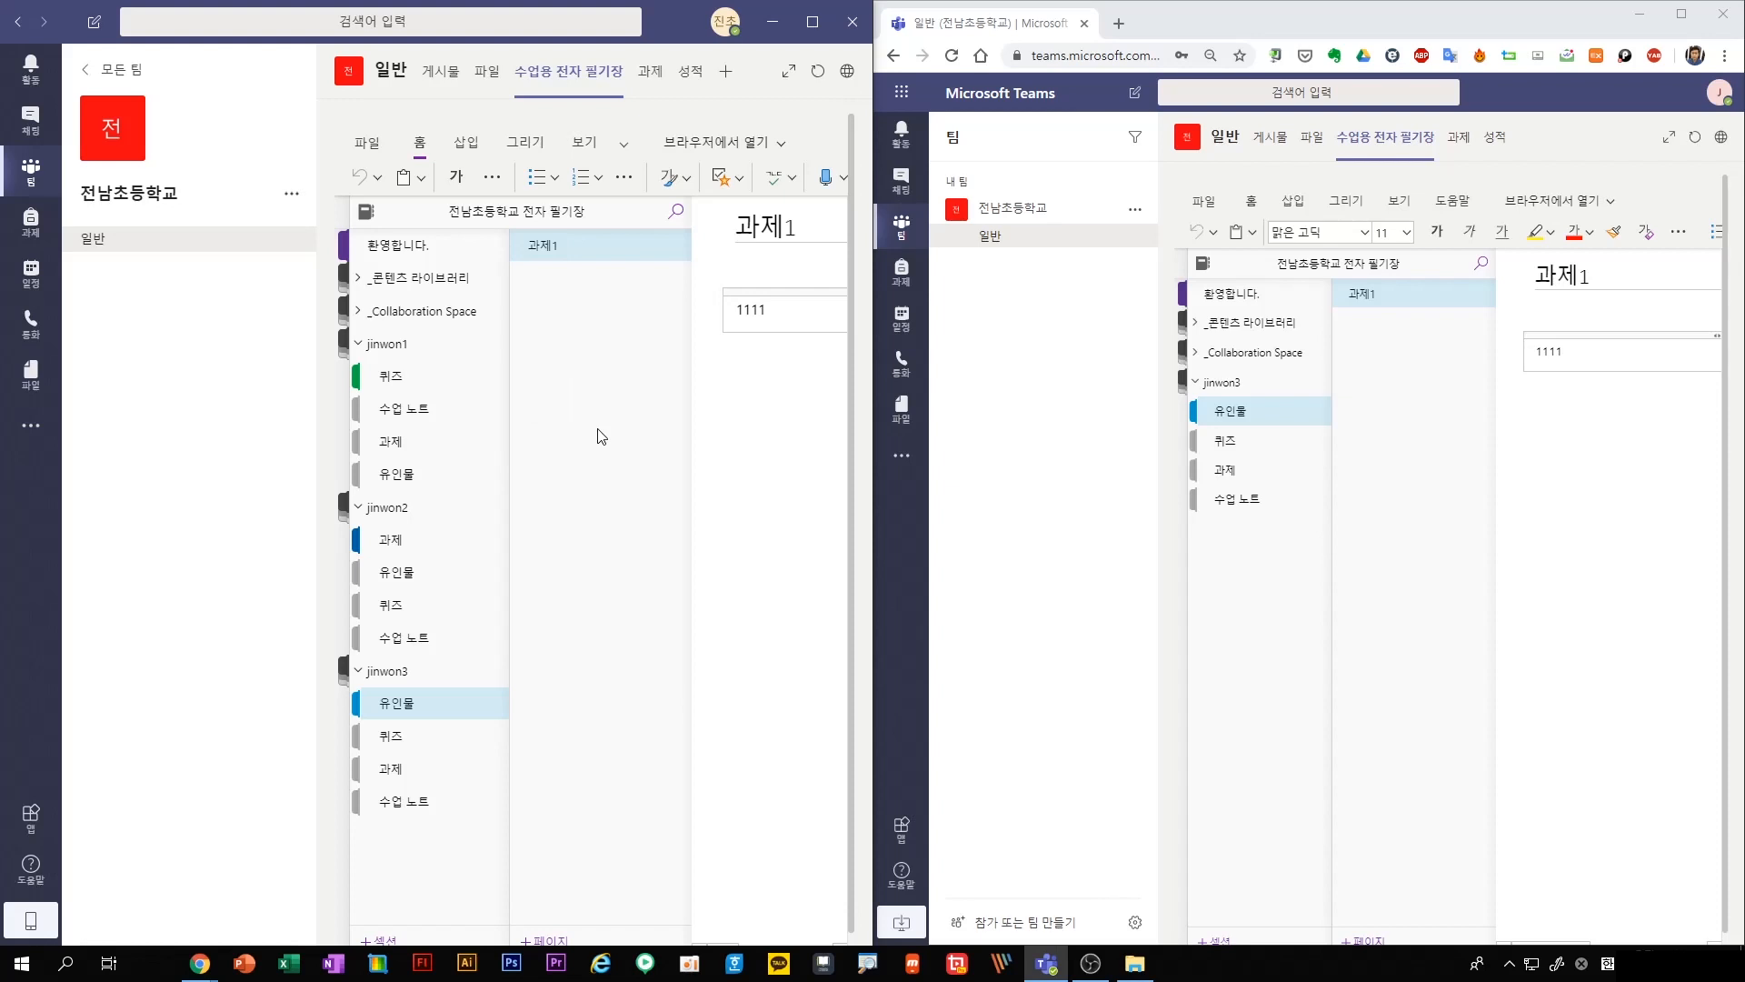
As the teacher, start a new assignment in the 일반 channel and title it "나의 미래명함 만들기"
{"action": "left_click", "coordinate": [650, 71]}
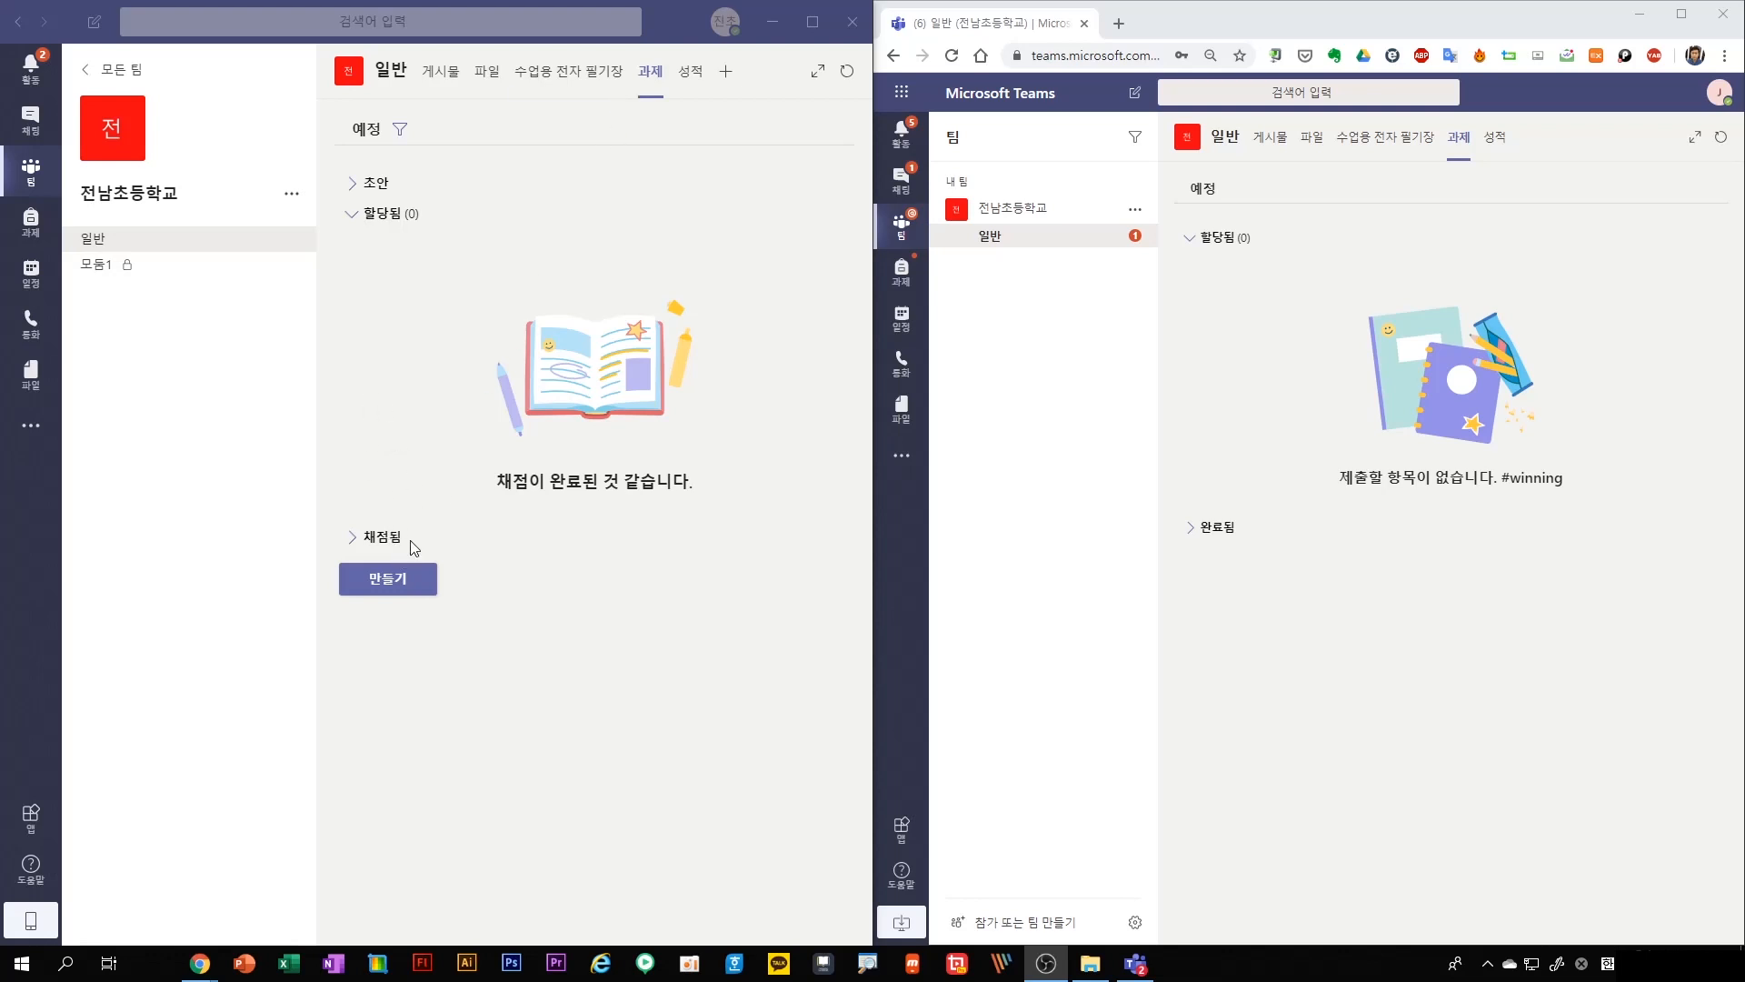
{"action": "left_click", "coordinate": [401, 592]}
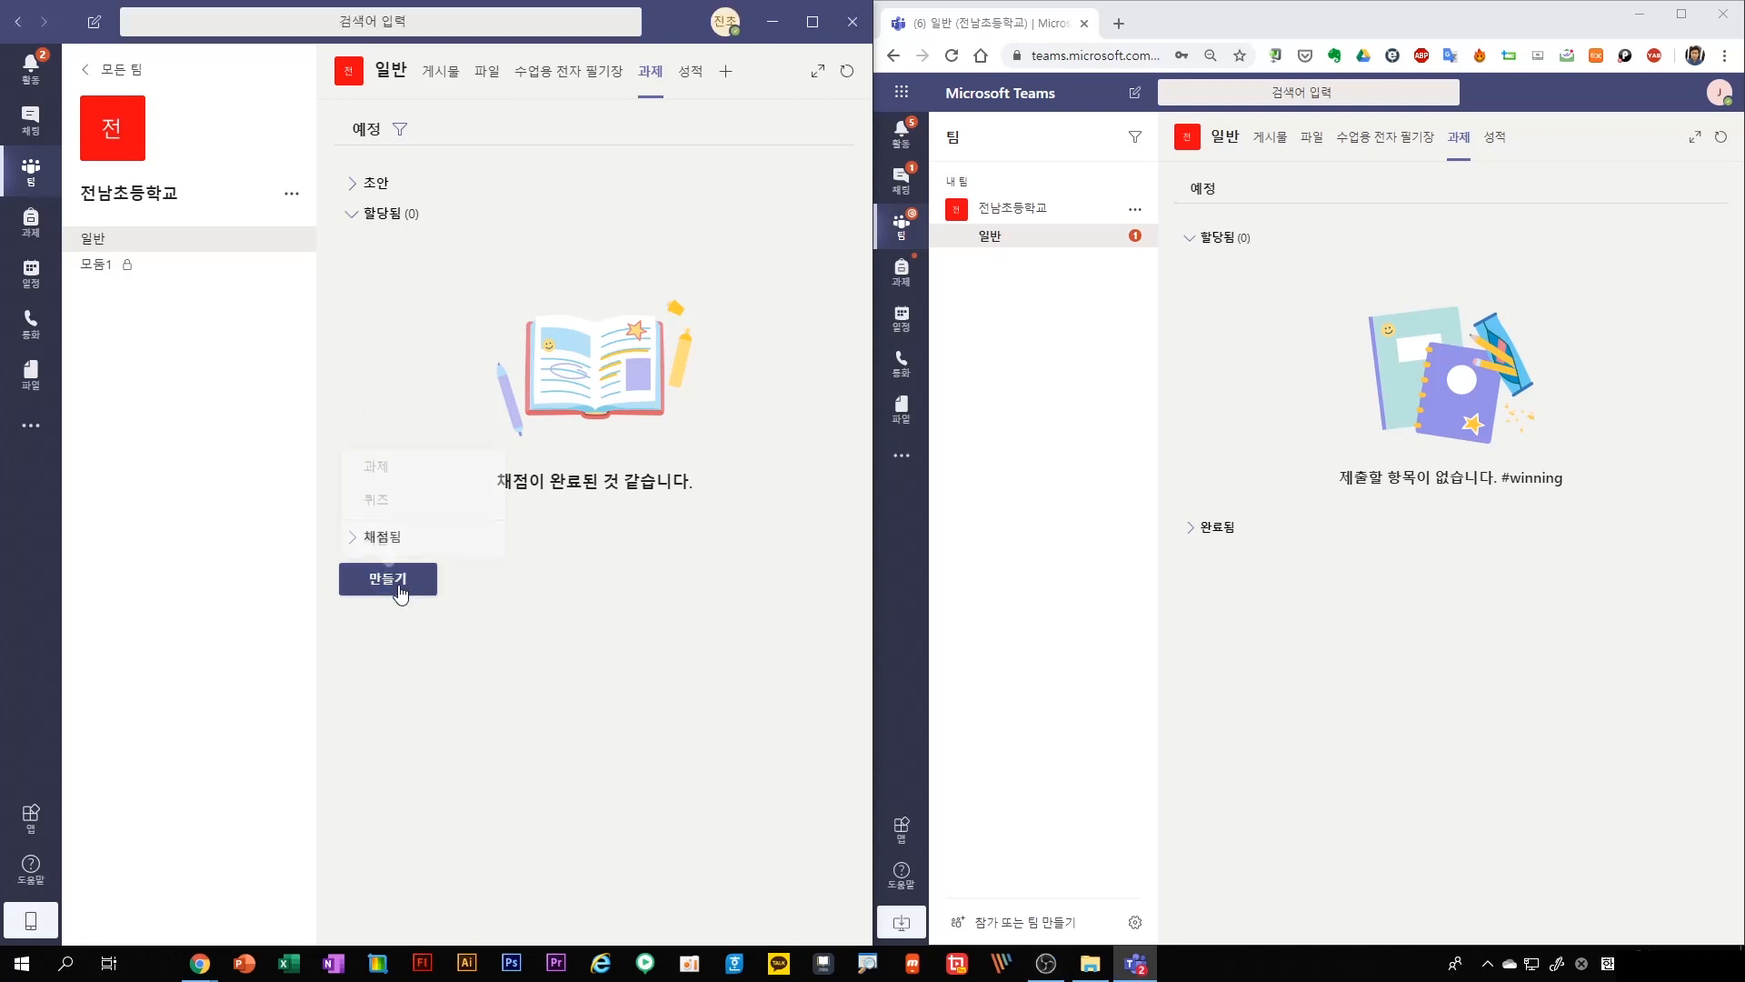
{"action": "left_click", "coordinate": [401, 468]}
{"action": "left_click", "coordinate": [467, 229]}
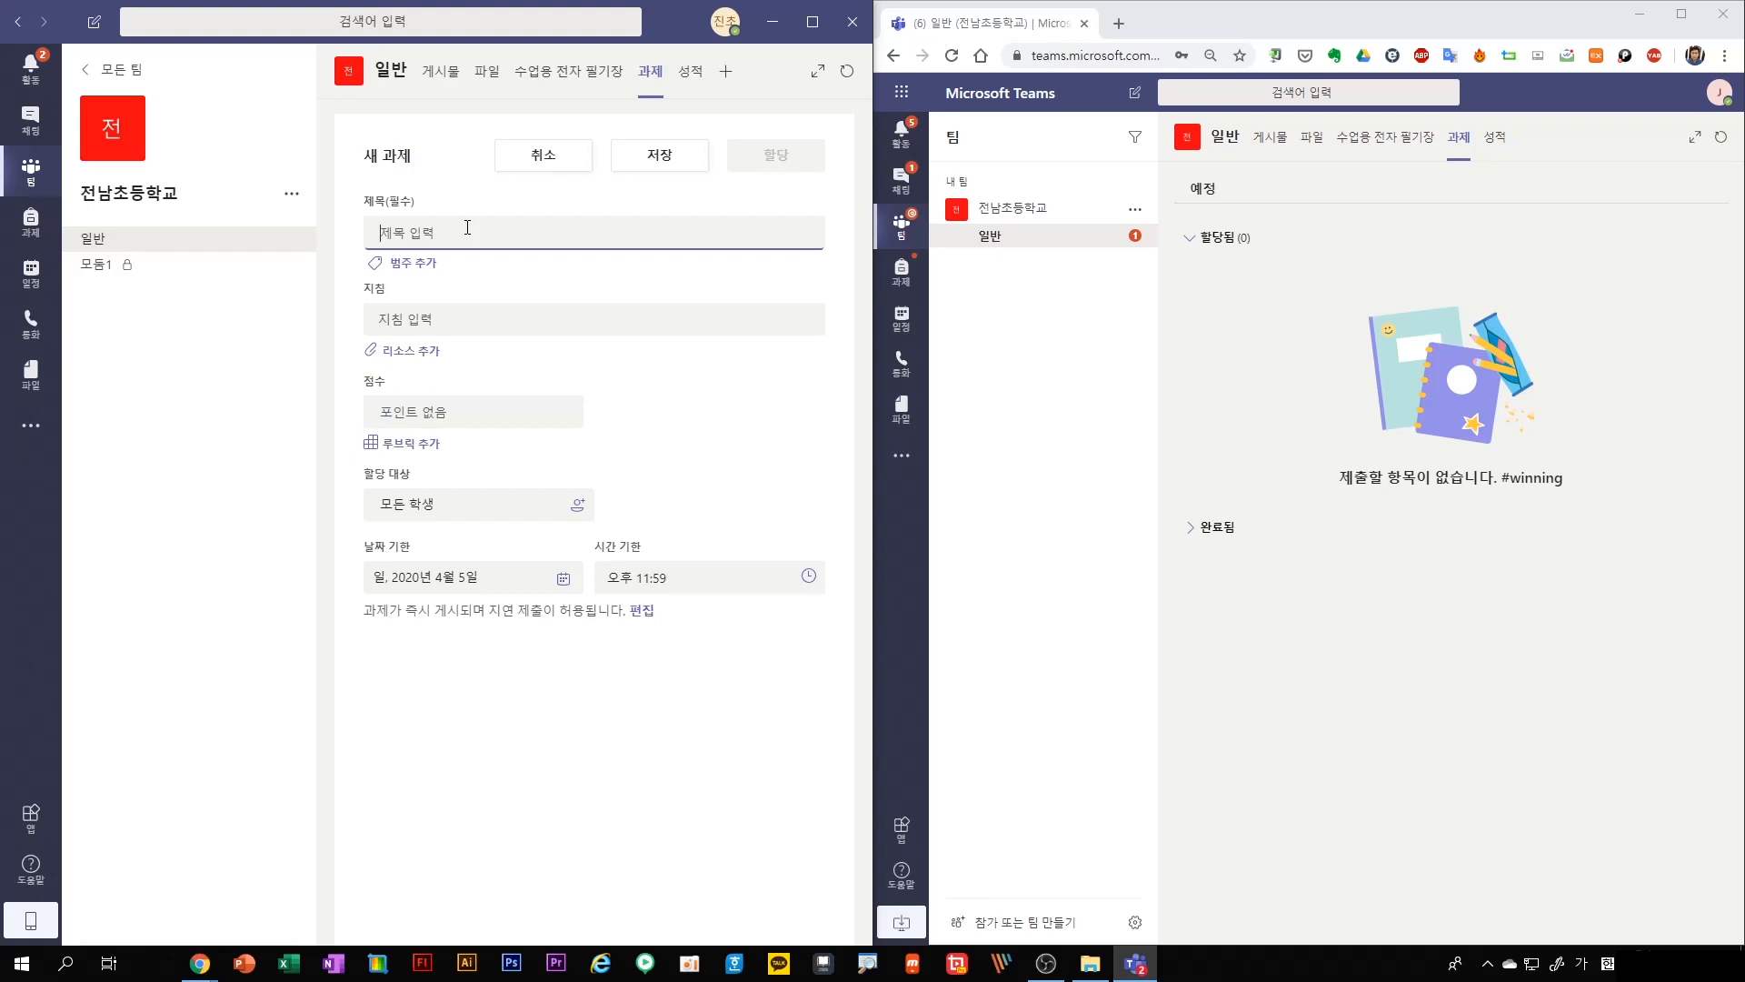
{"action": "type", "text": "나의 미래명함 만들기"}
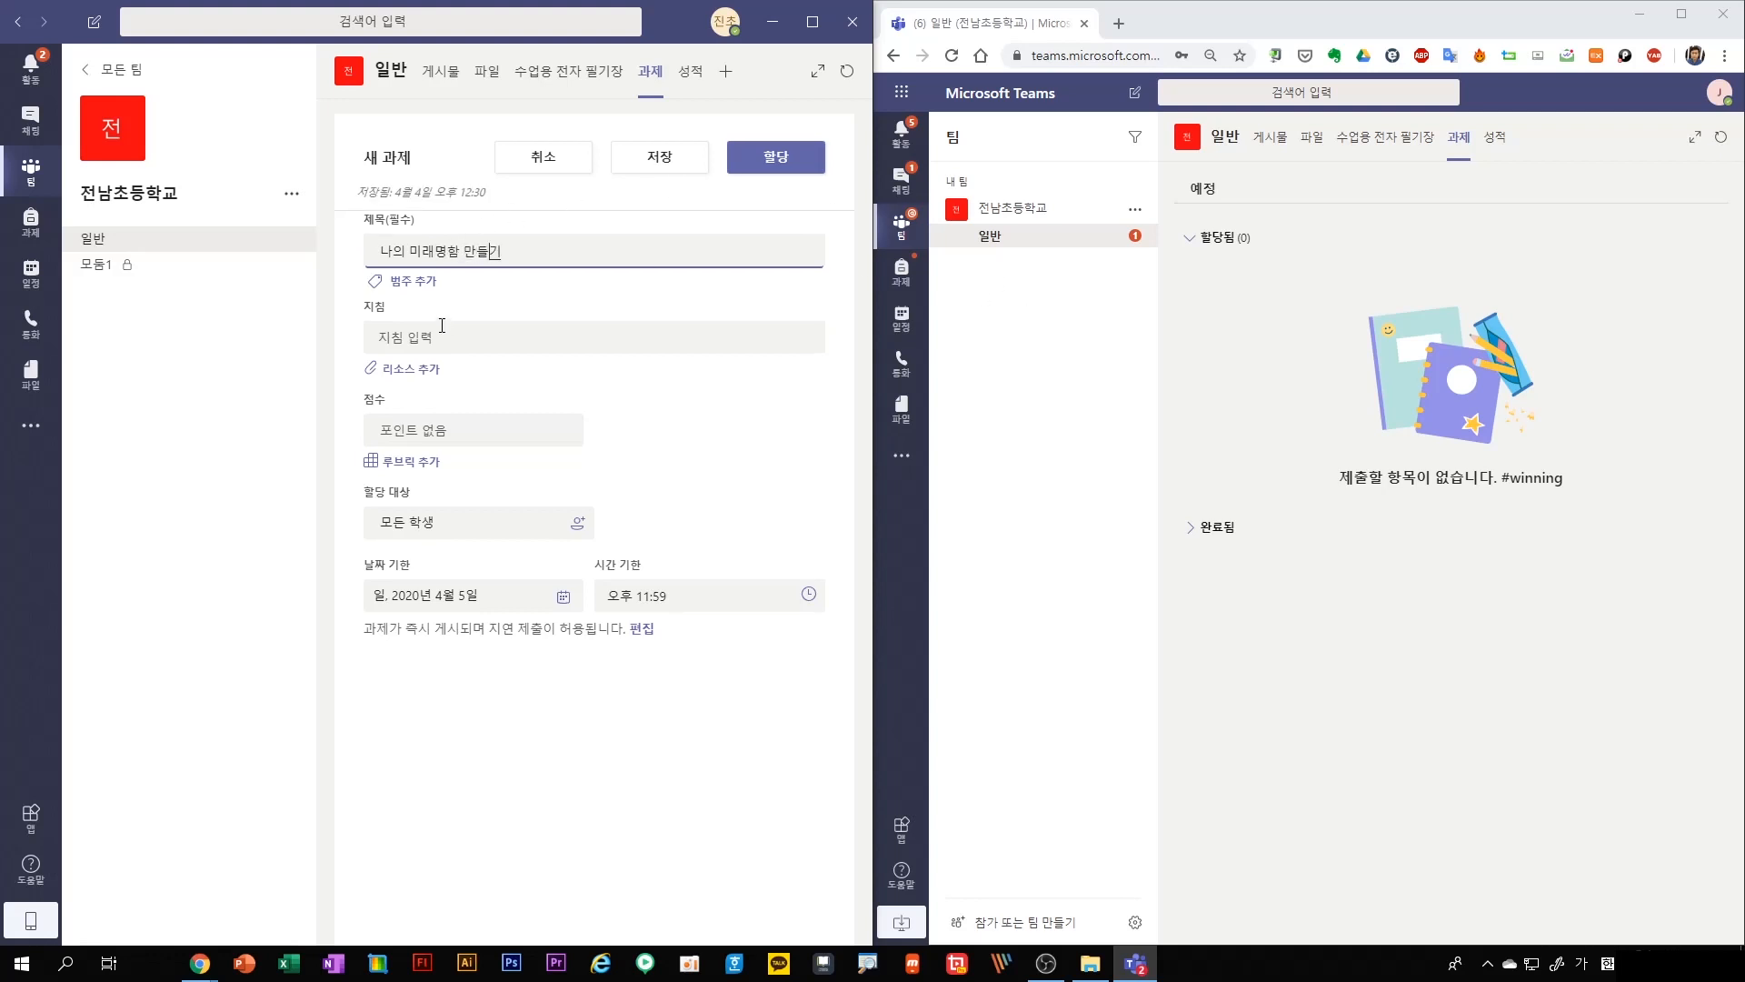
Enter the instructions "나의 미래명함을 그림이나 파워포인트로 편집해서 올려주세요." and set the assignment's points to 10
{"action": "triple_click", "coordinate": [483, 259]}
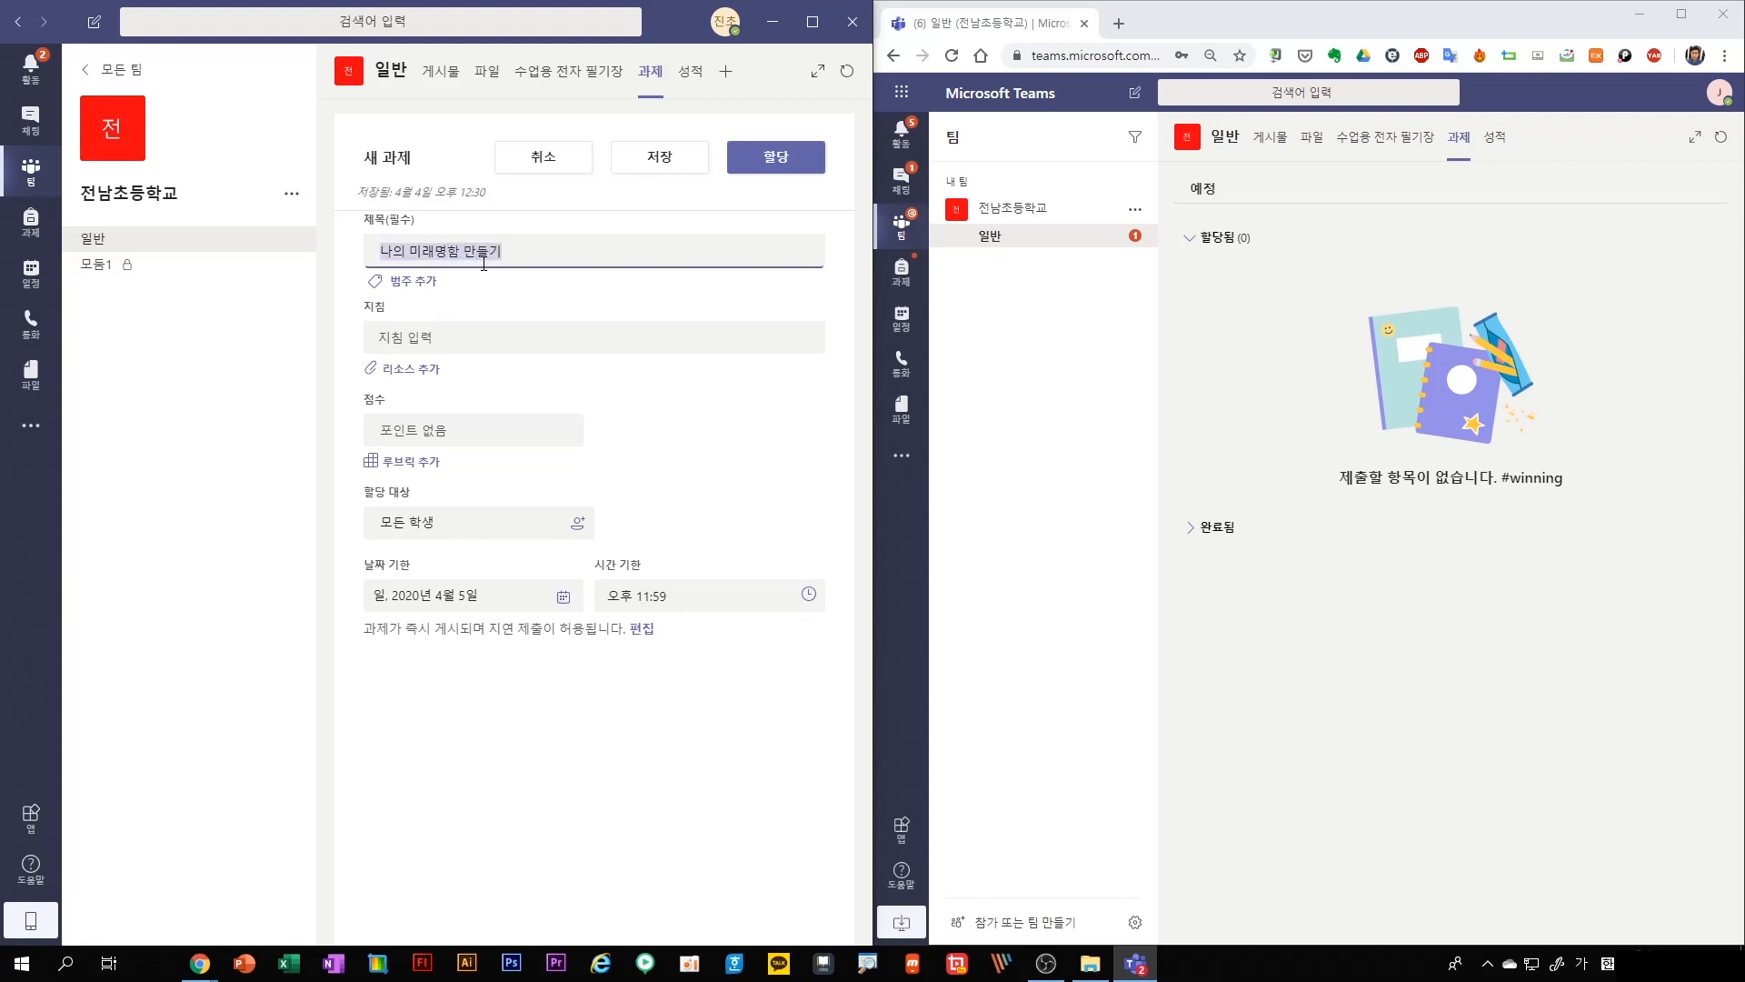
{"action": "left_click", "coordinate": [461, 353]}
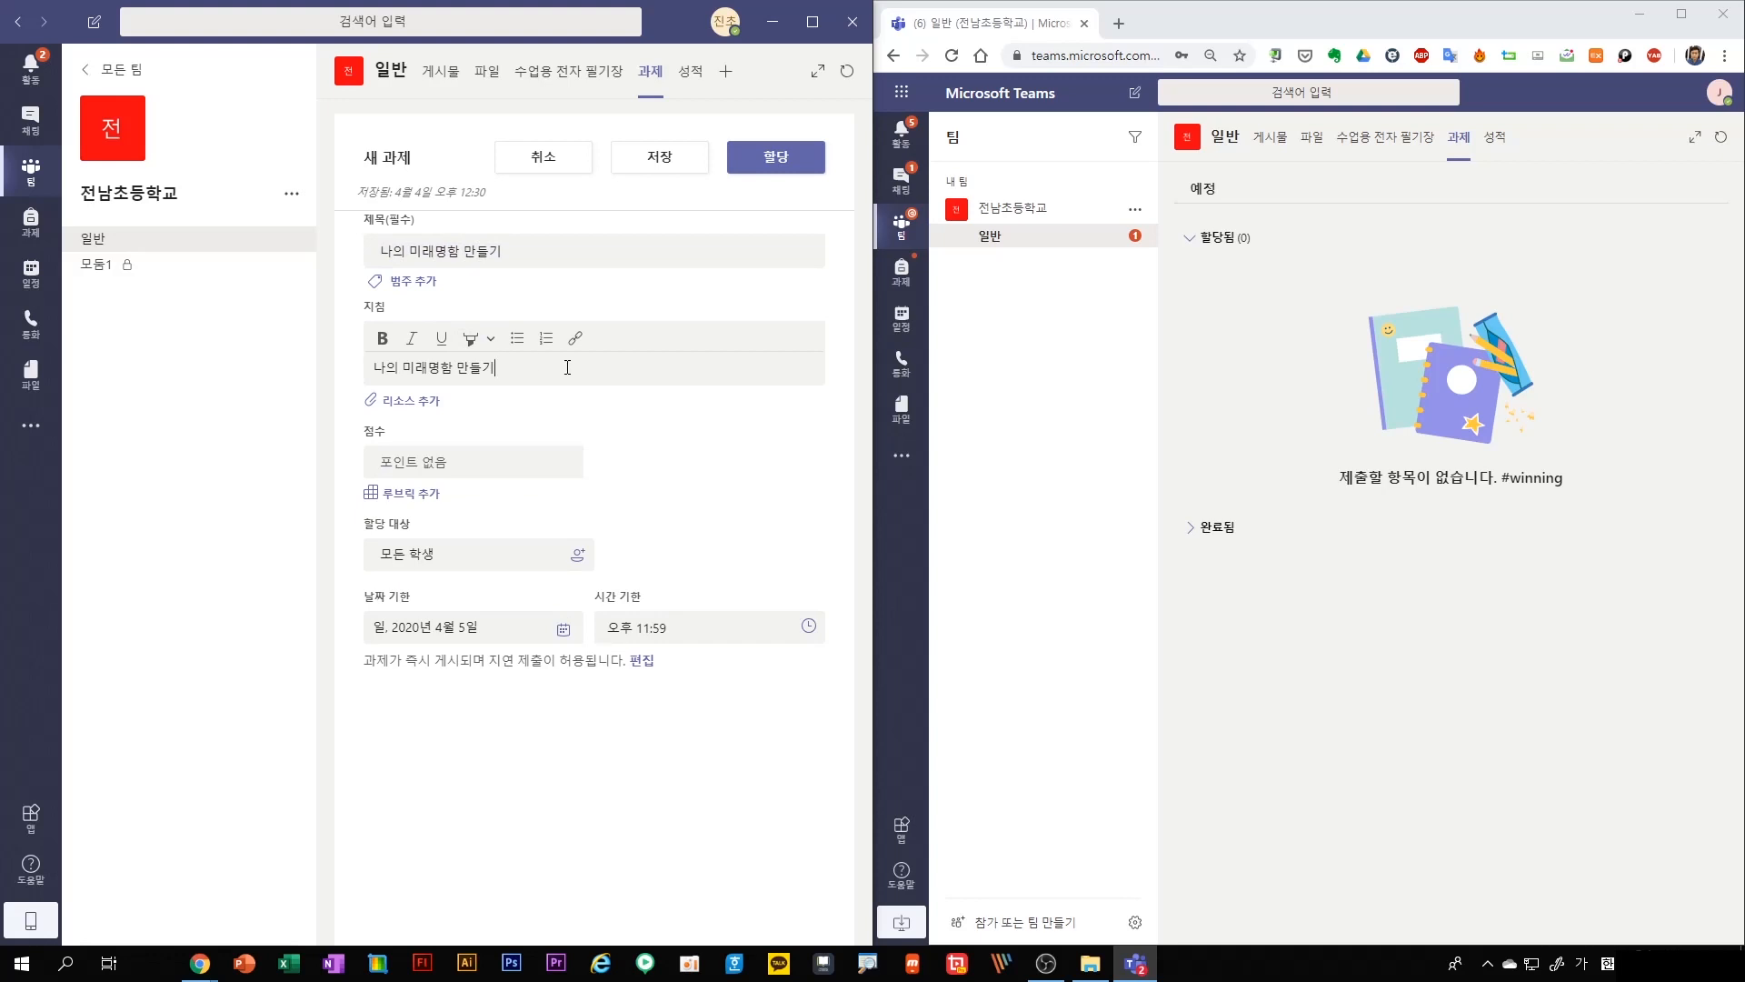
{"action": "type", "text": "나의 미래명함을 그림이나 파워포인트로 편집해서 올려주셍"}
{"action": "type", "text": "요."}
{"action": "left_click", "coordinate": [445, 464]}
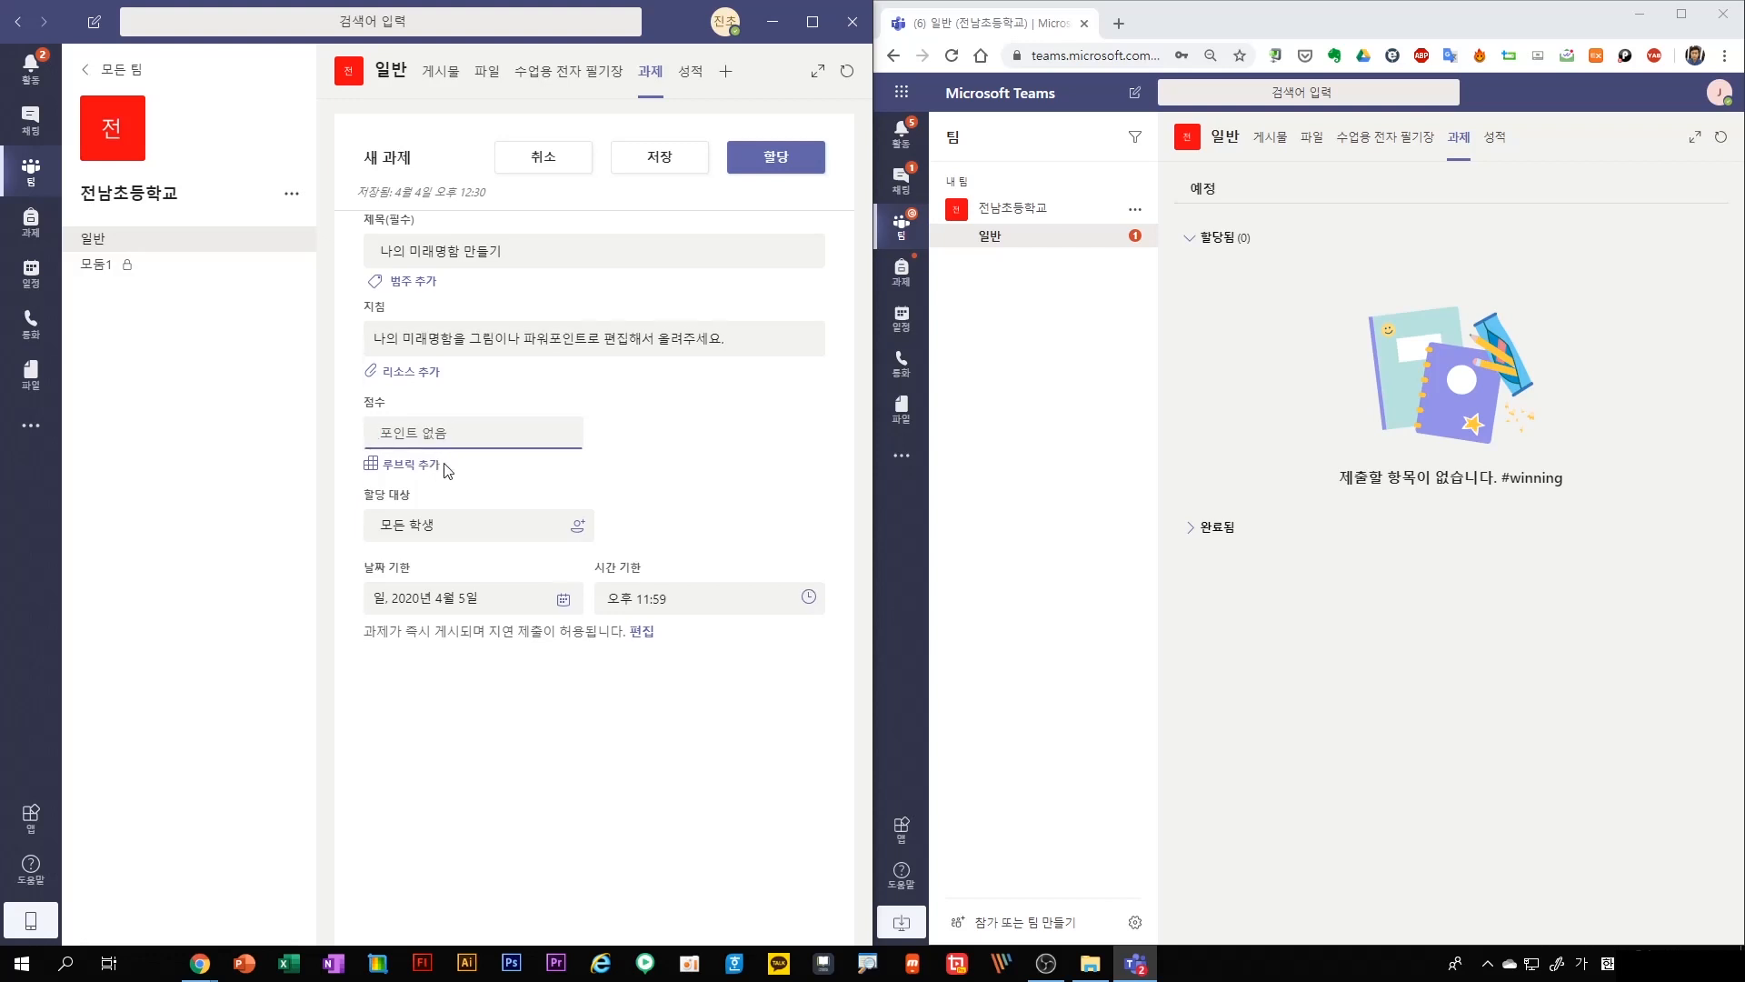
{"action": "type", "text": "10"}
View the blank form for adding a new rubric to the assignment, and leave it without creating one
{"action": "left_click", "coordinate": [416, 466]}
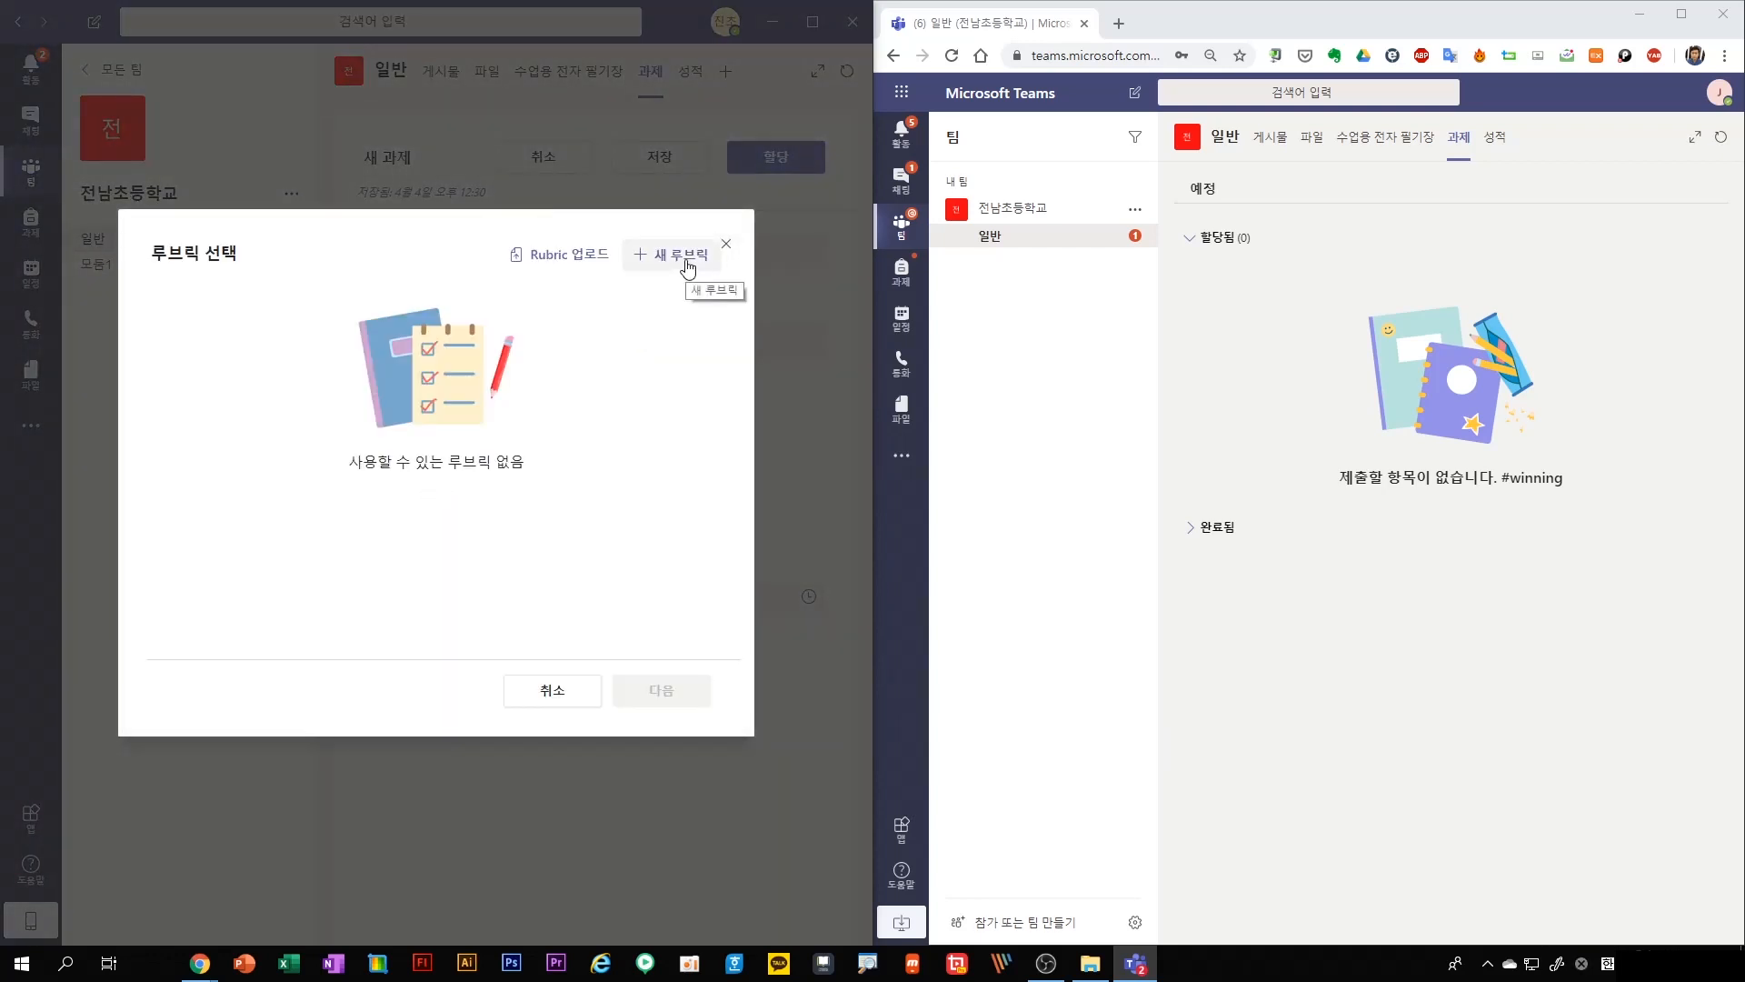
{"action": "left_click", "coordinate": [688, 266]}
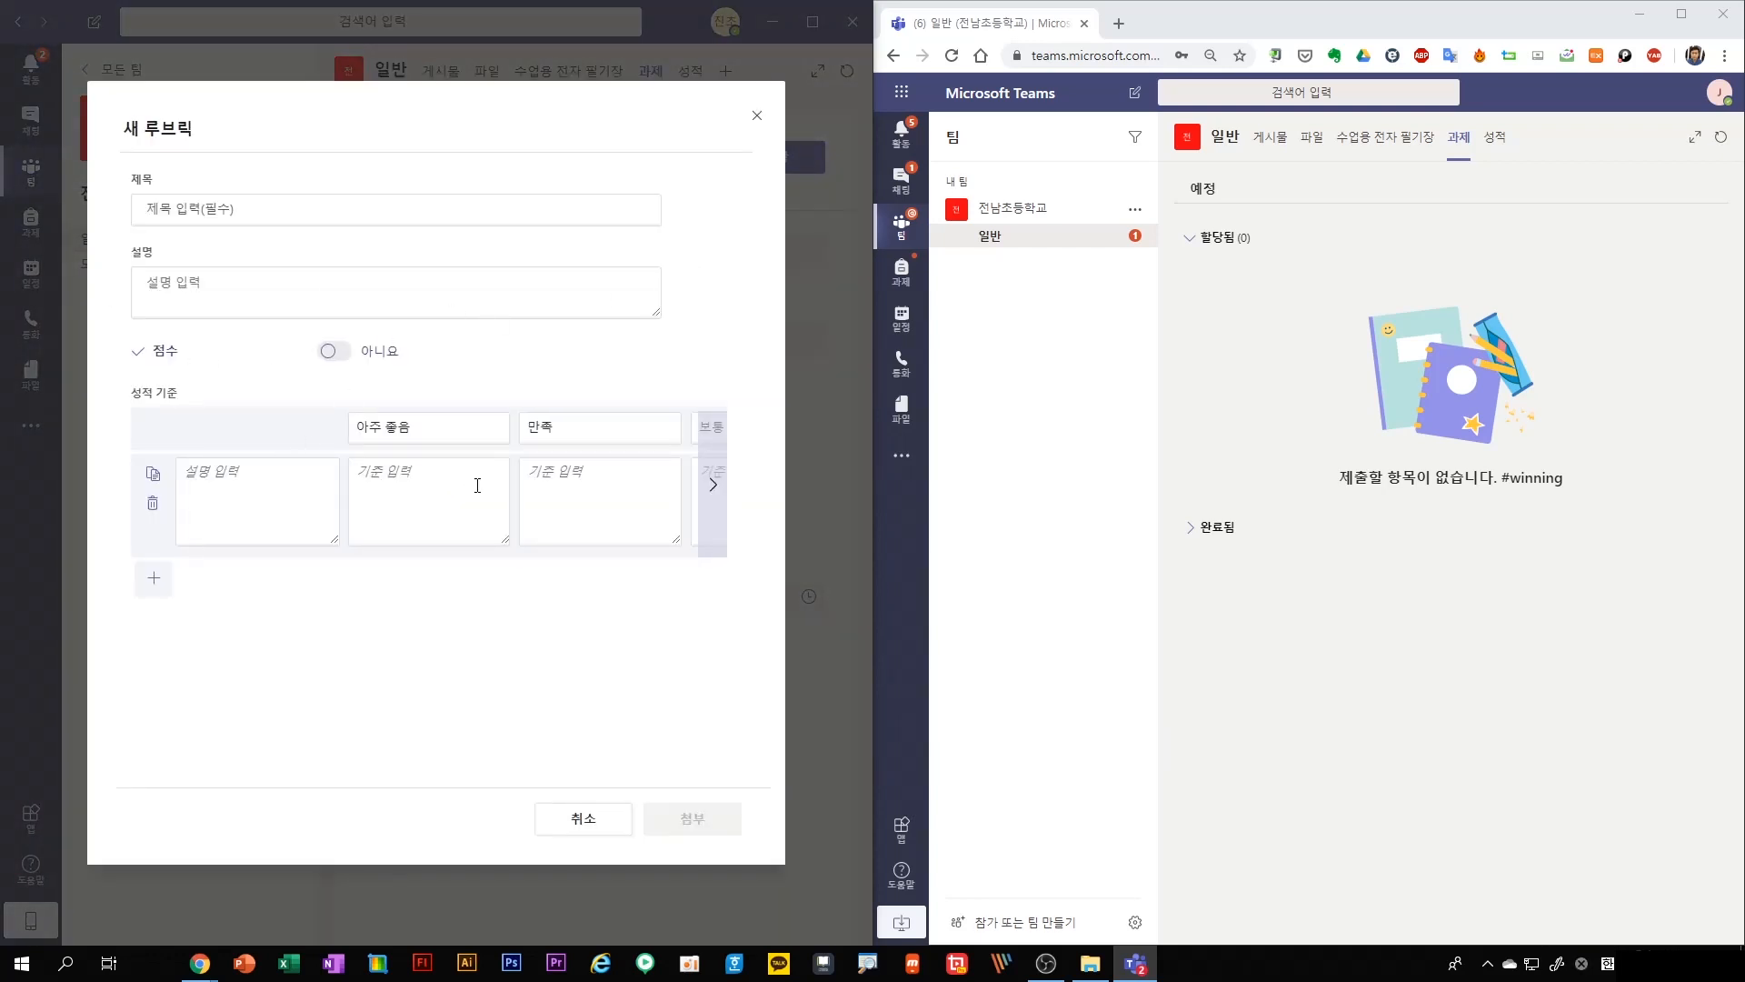
{"action": "left_click", "coordinate": [581, 821]}
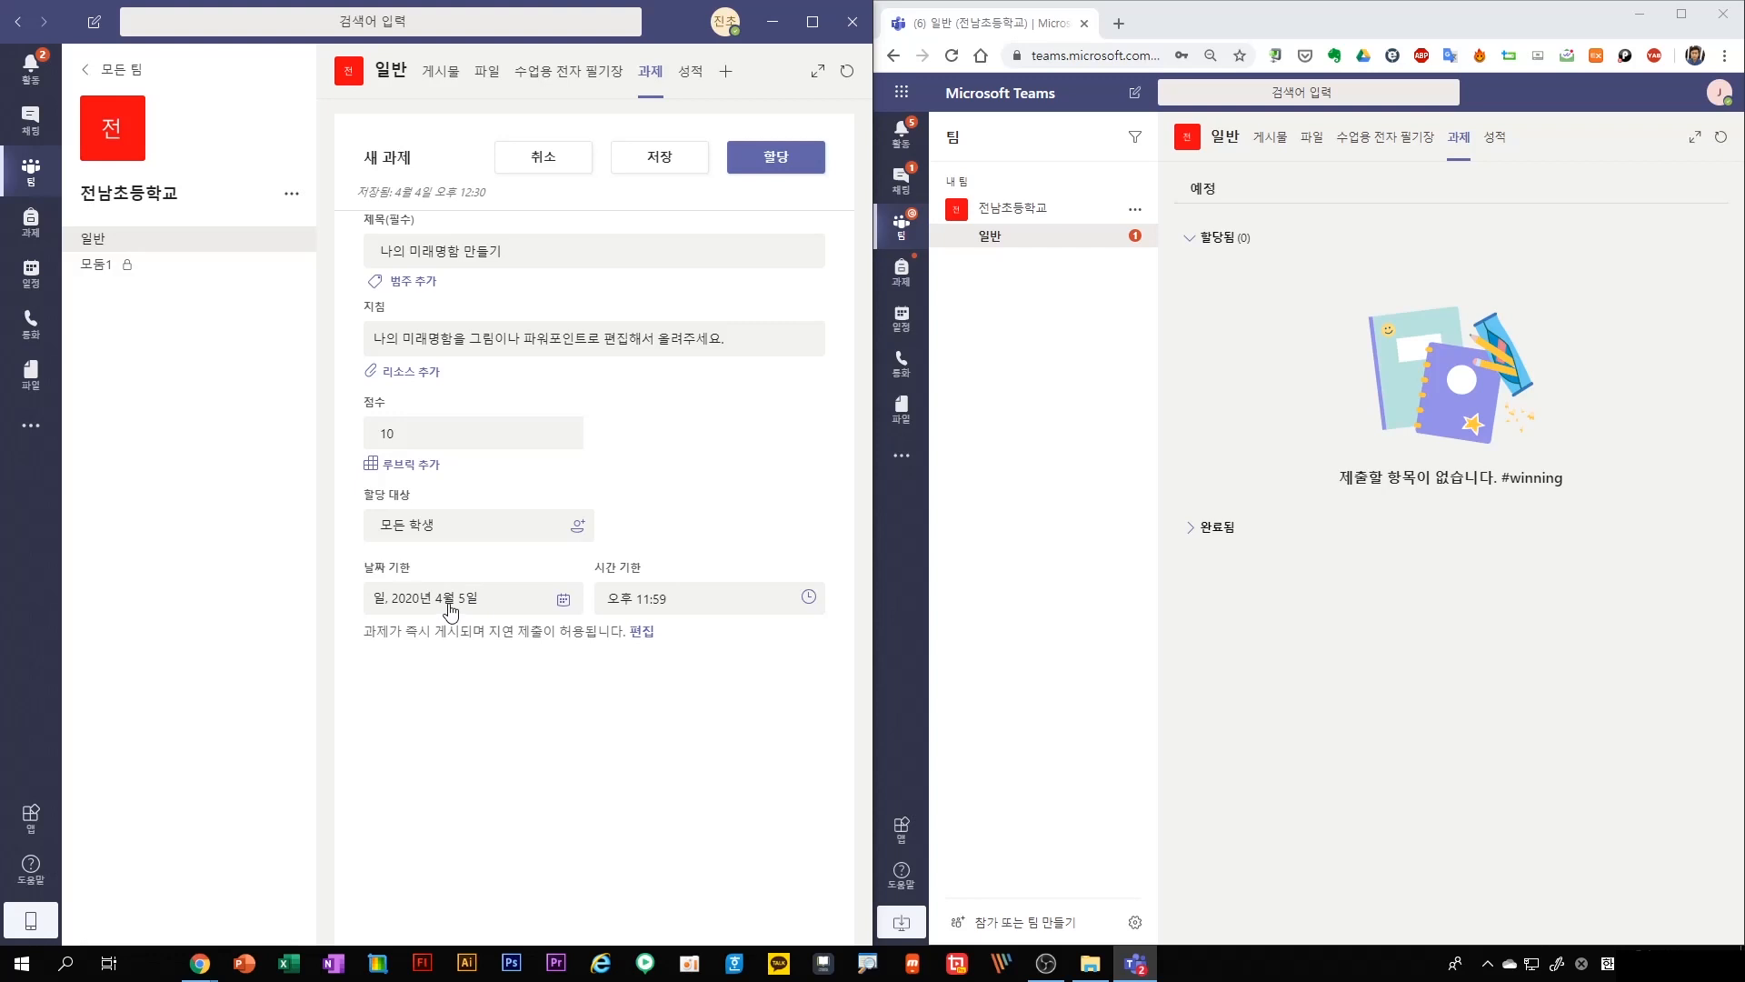
Assign the assignment to all students and refresh the student's assignment list
{"action": "left_click", "coordinate": [767, 163]}
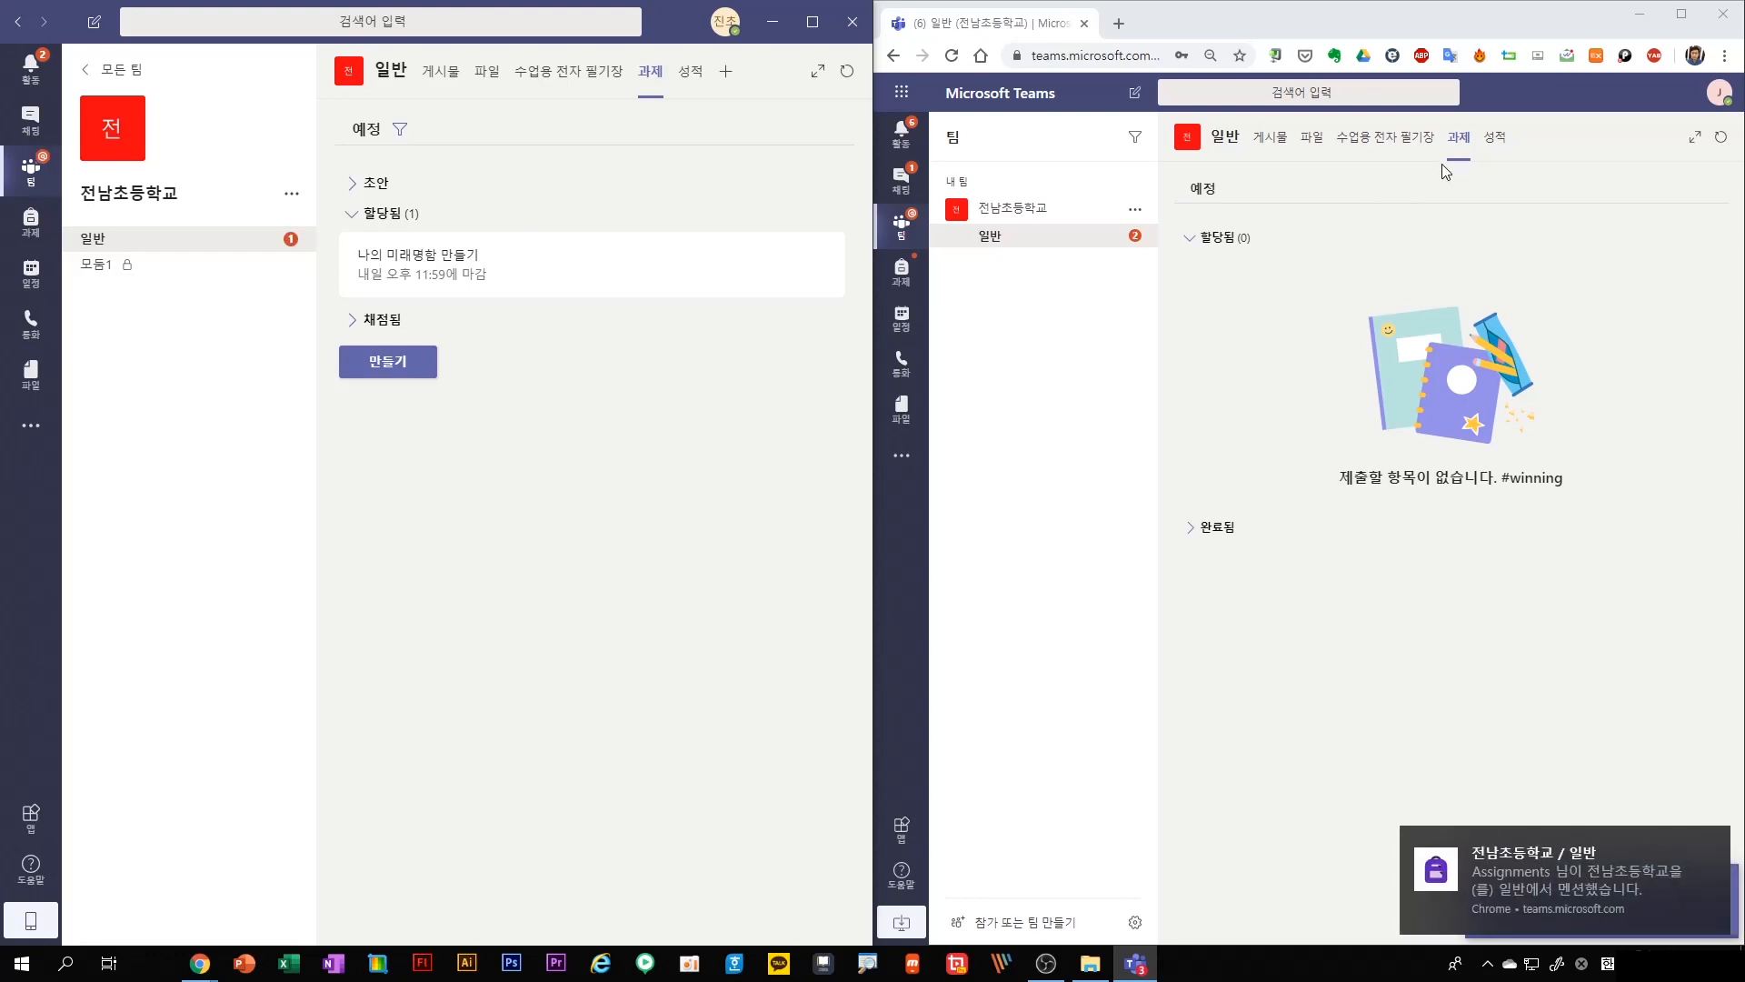
{"action": "left_click", "coordinate": [1721, 137]}
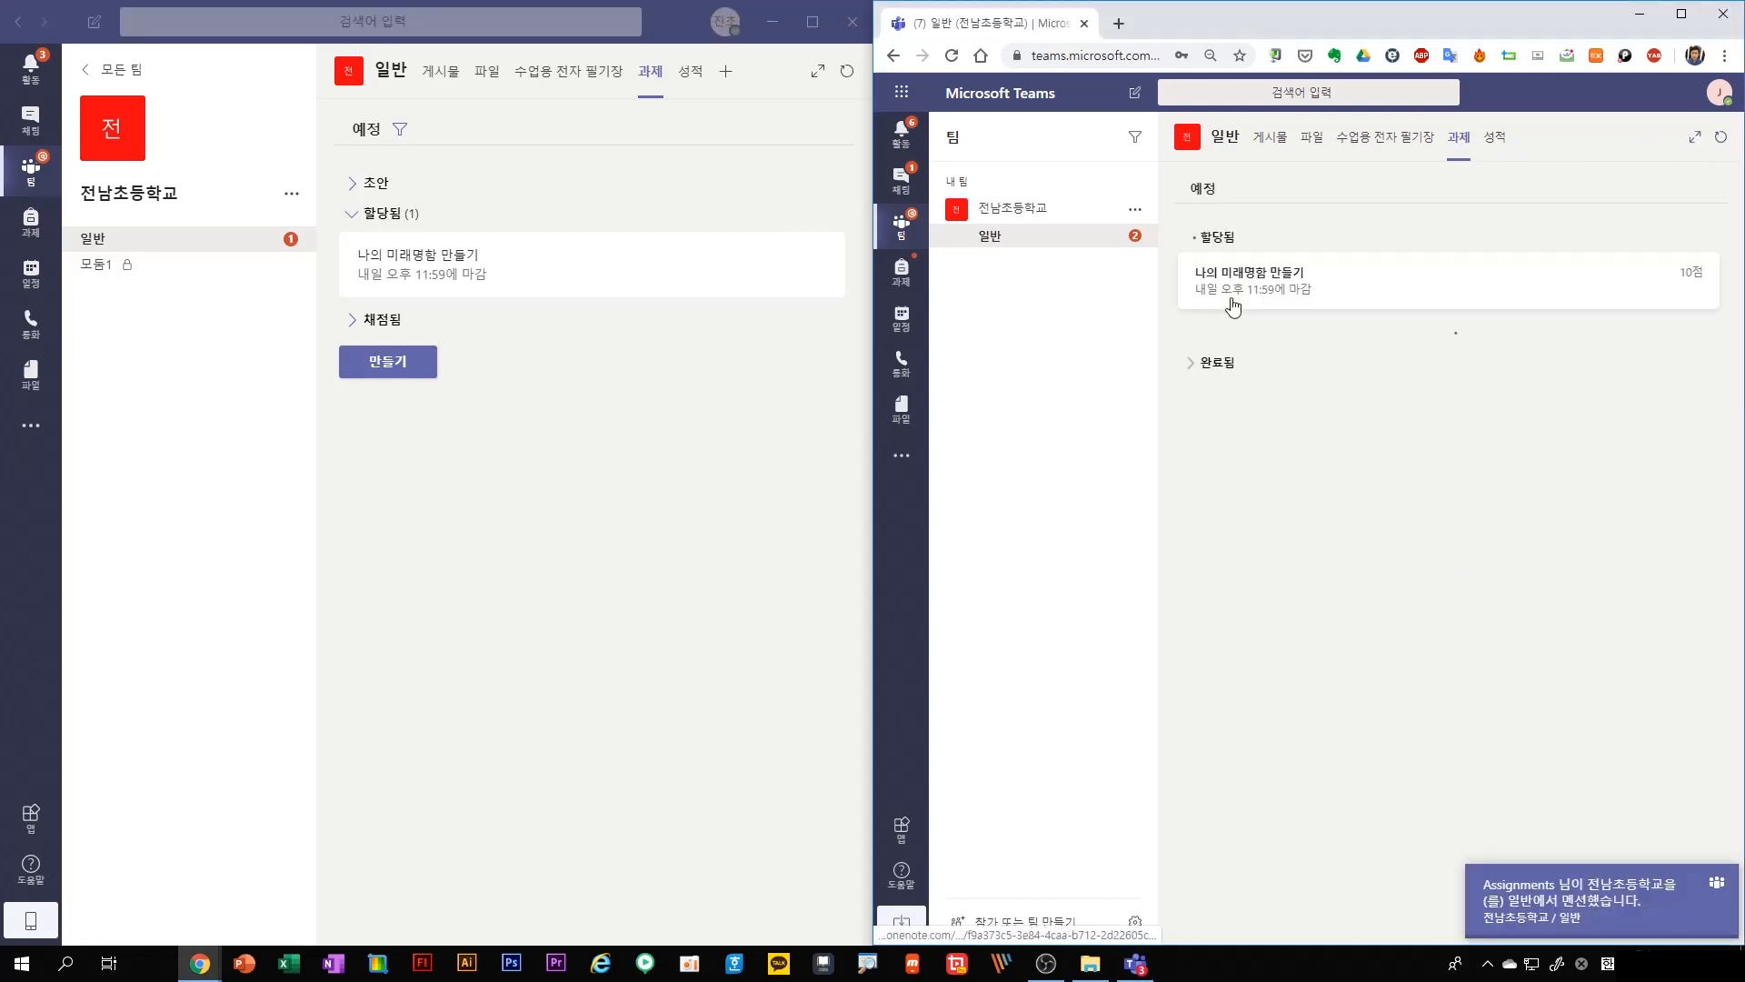
As the student, open the assignment "나의 미래명함 만들기" and attach a new PowerPoint file named "과제물" as work
{"action": "left_click", "coordinate": [1278, 296]}
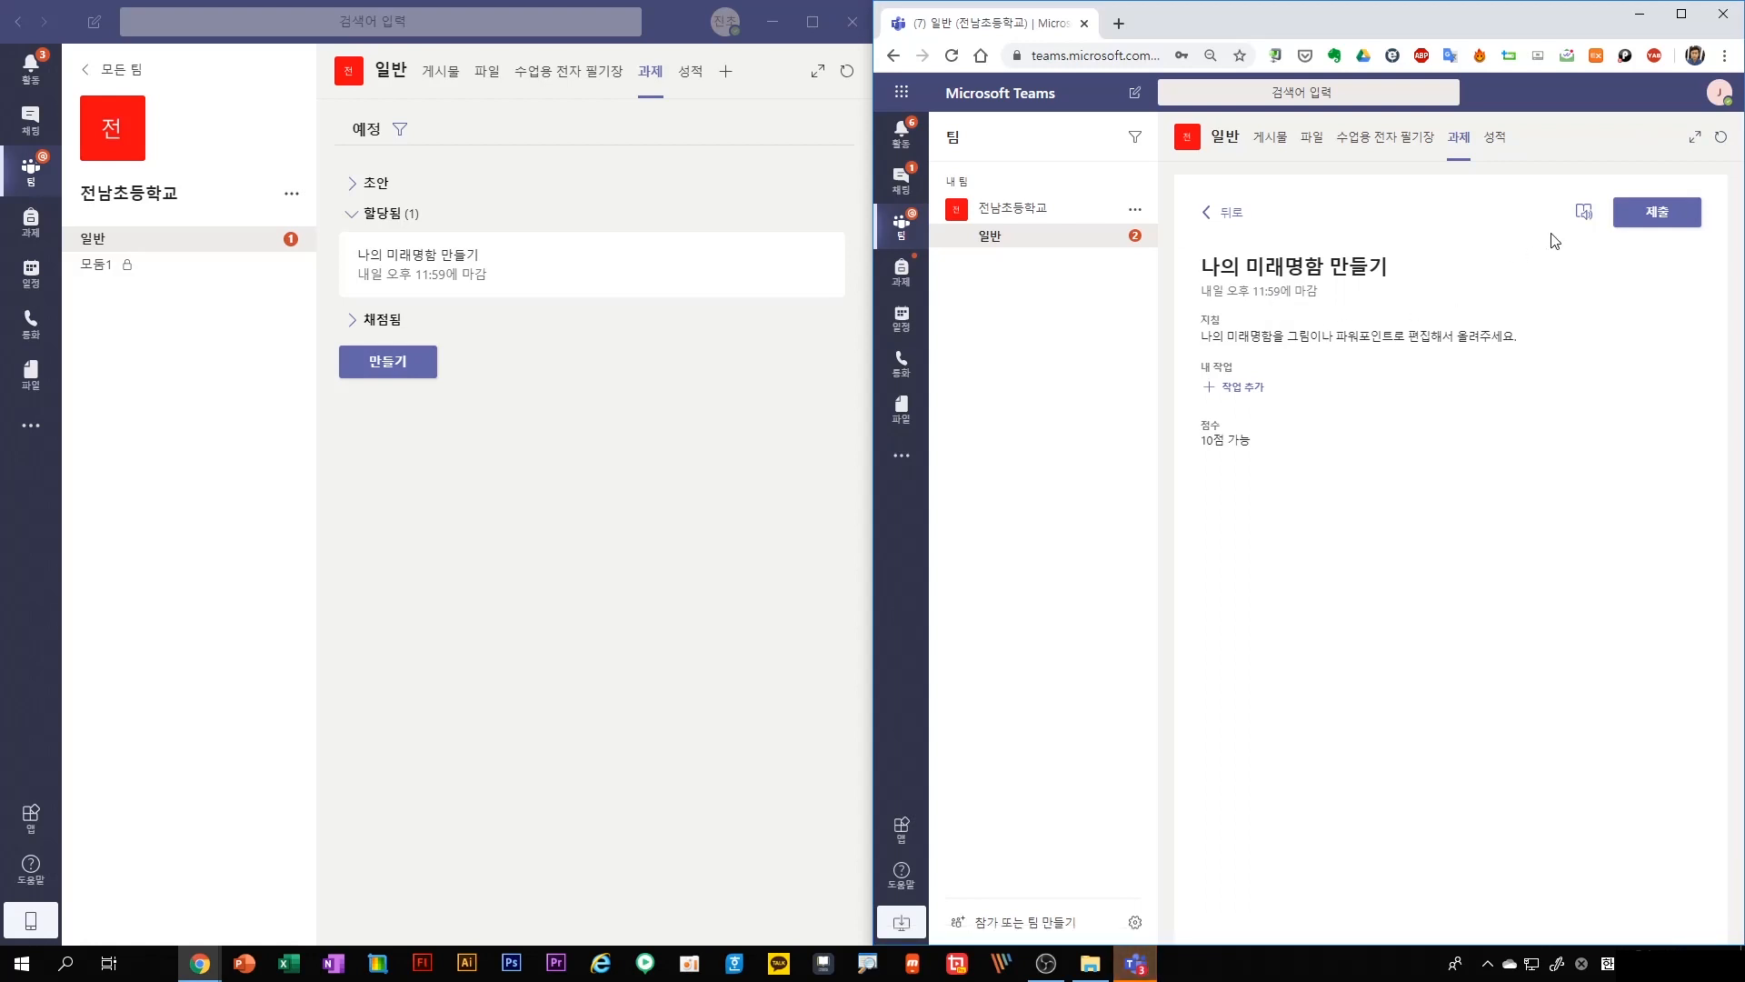
{"action": "left_click", "coordinate": [1245, 393]}
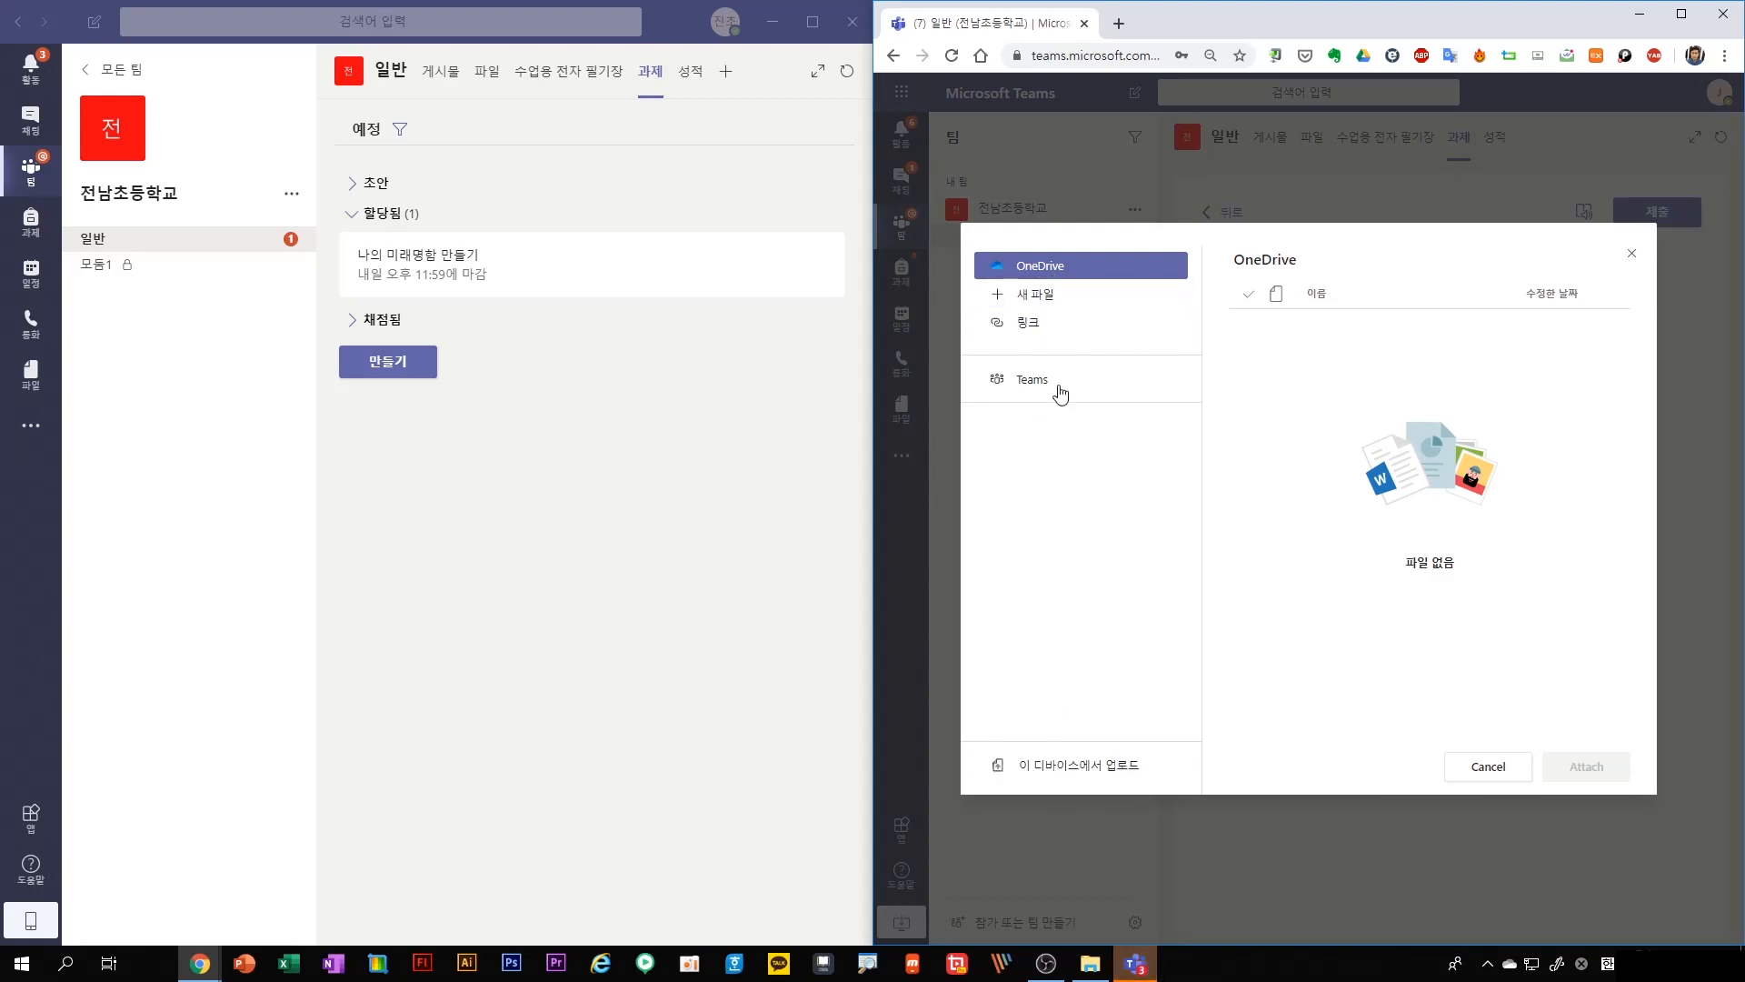
{"action": "left_click", "coordinate": [1044, 306]}
{"action": "left_click", "coordinate": [1313, 398]}
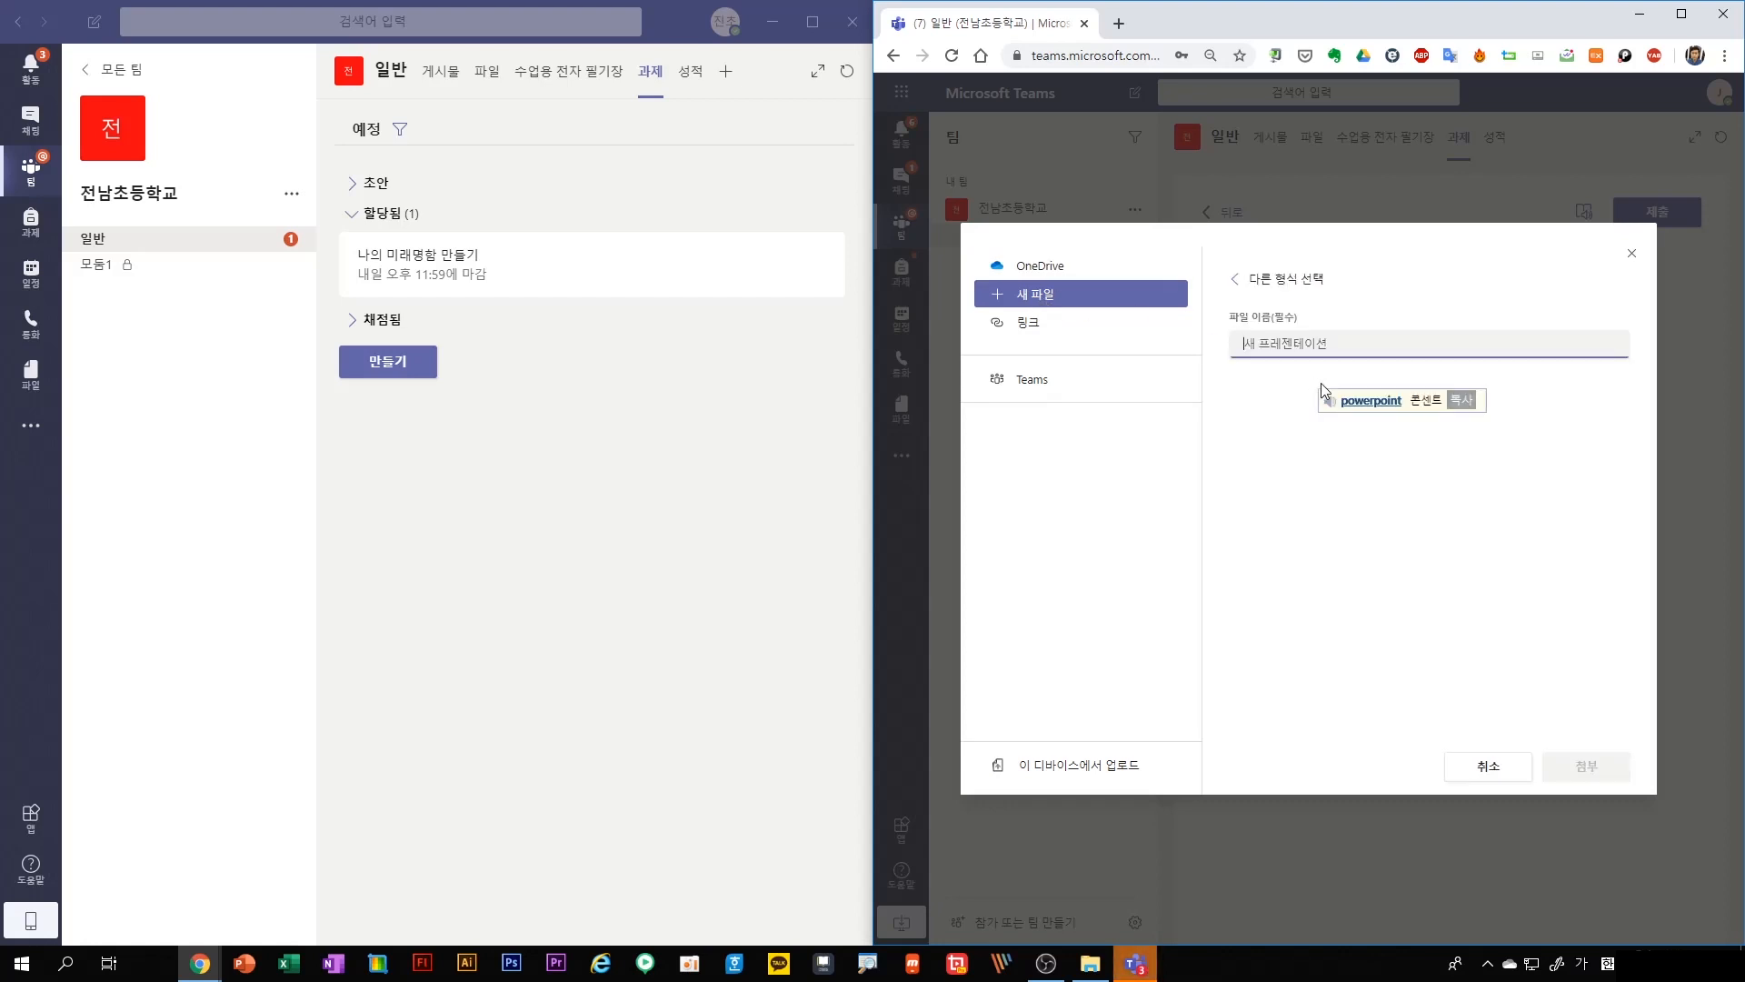
{"action": "type", "text": "ㄱ제물"}
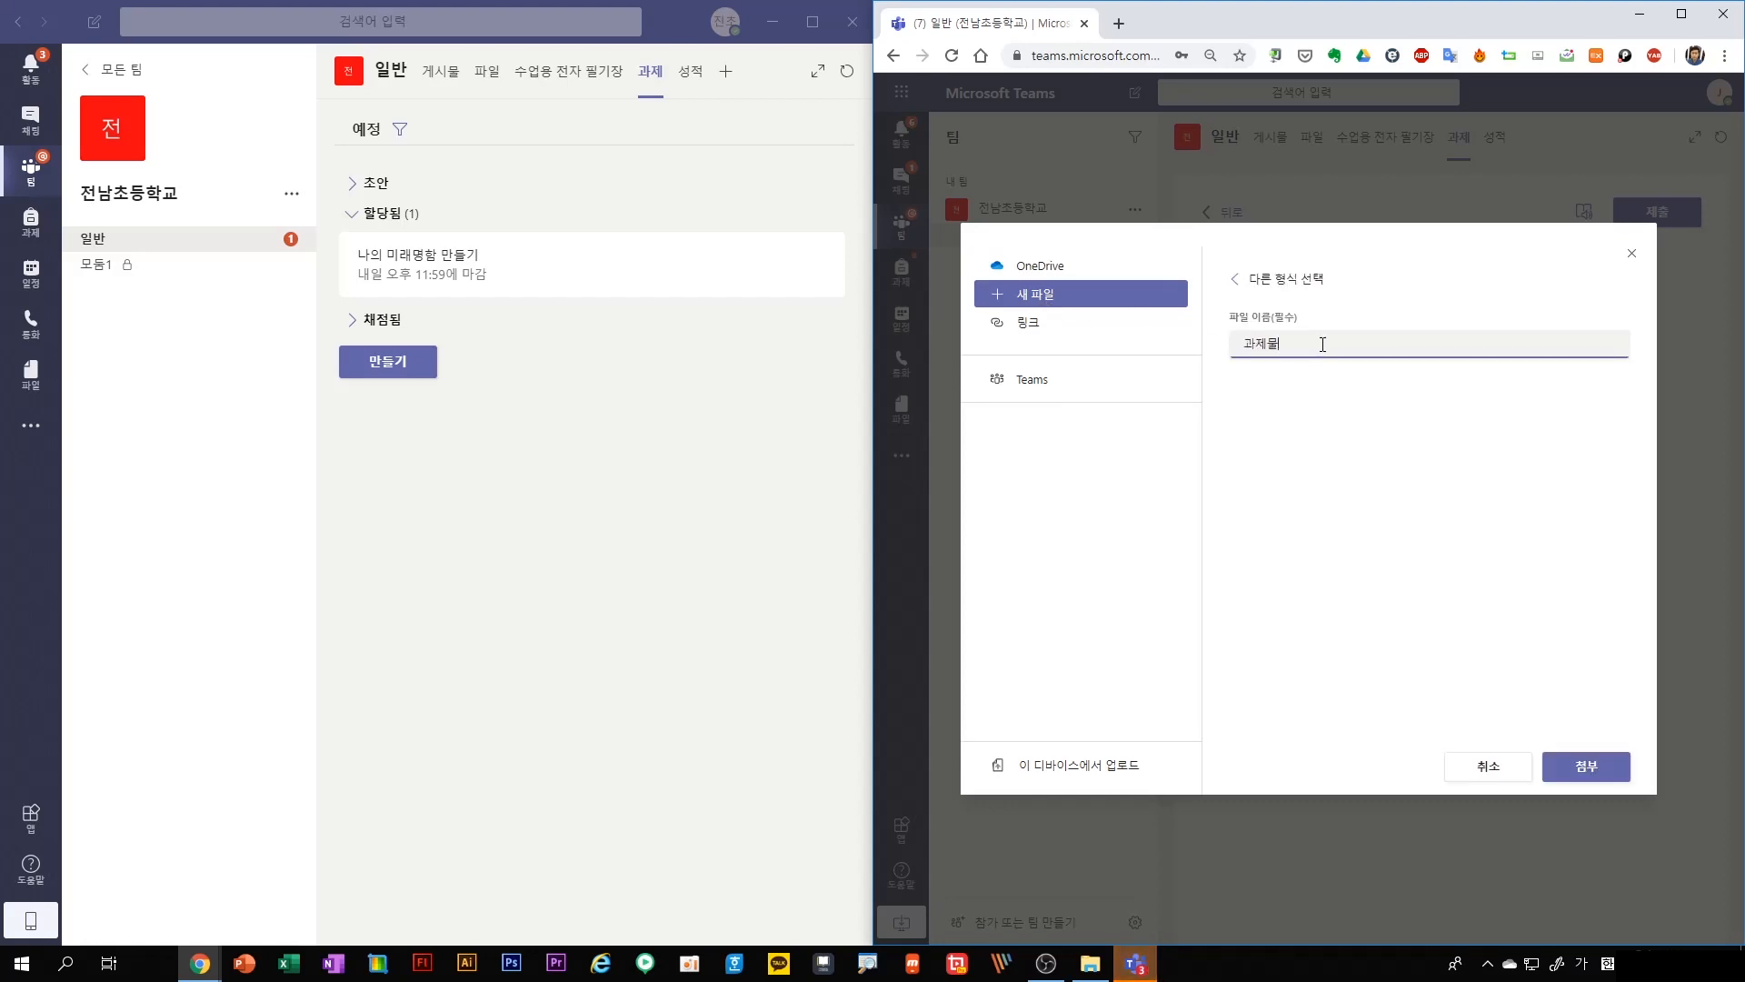
{"action": "left_click", "coordinate": [1586, 766]}
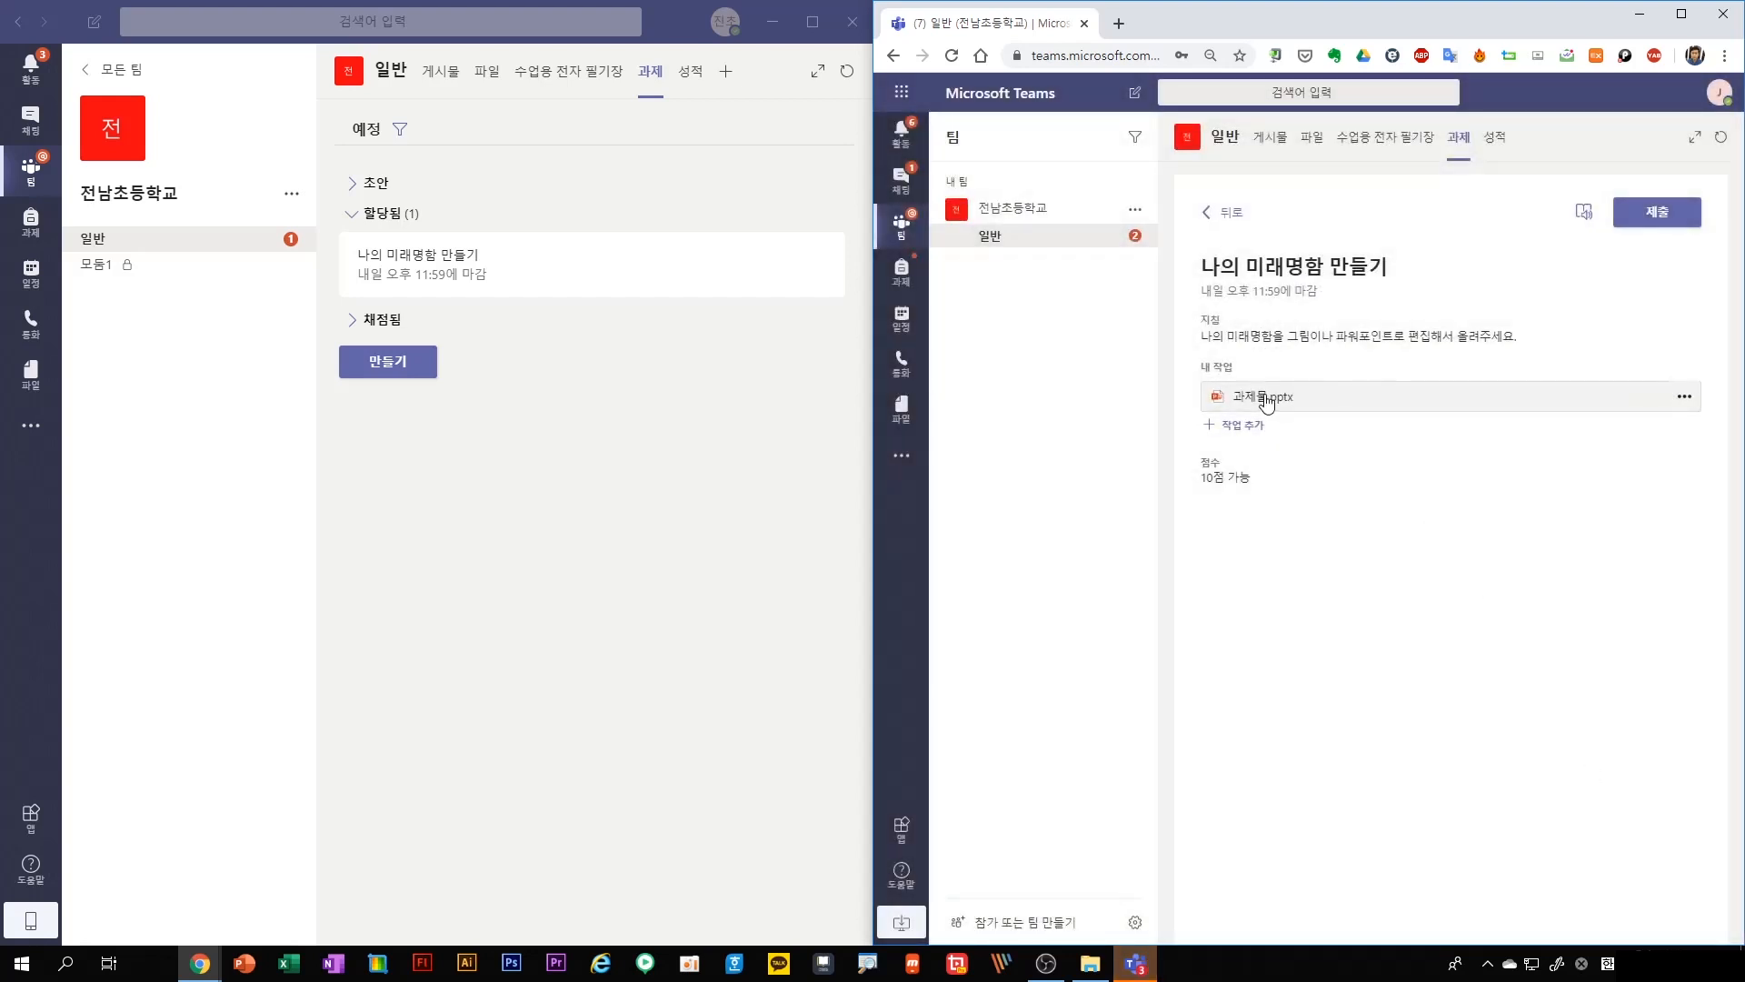
View the attached 과제물.pptx, close it and submit the assignment
{"action": "left_click", "coordinate": [1265, 400]}
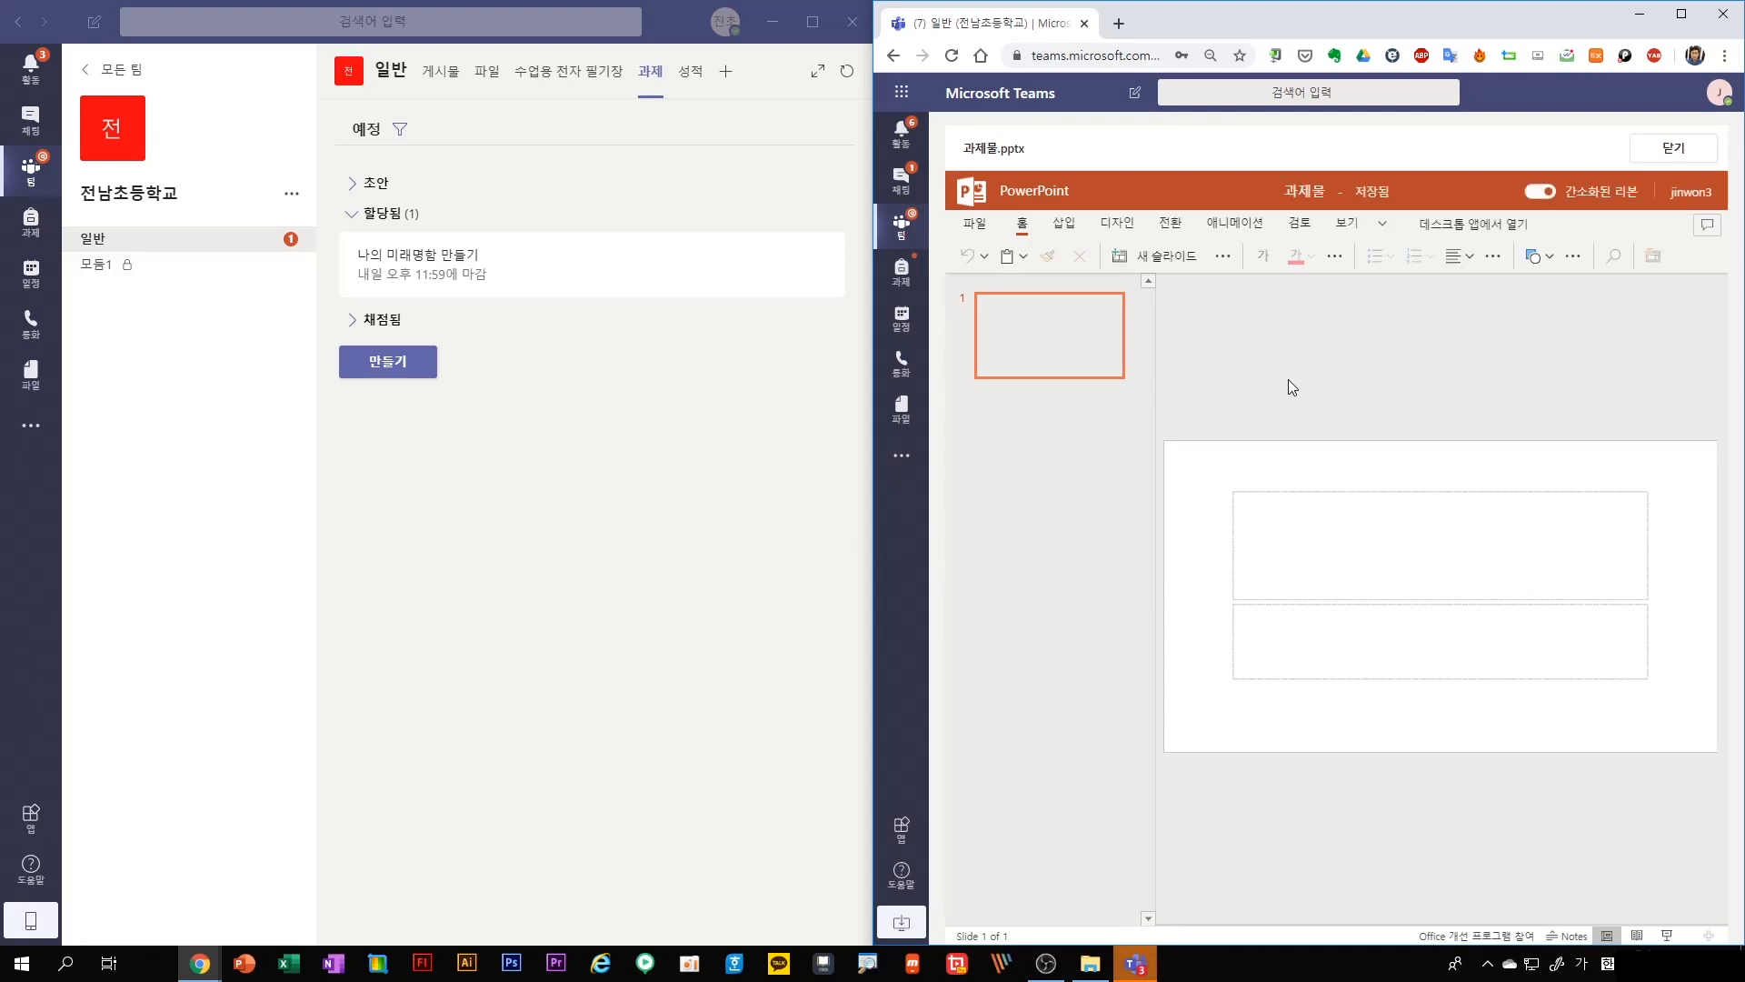
{"action": "left_click", "coordinate": [1668, 150]}
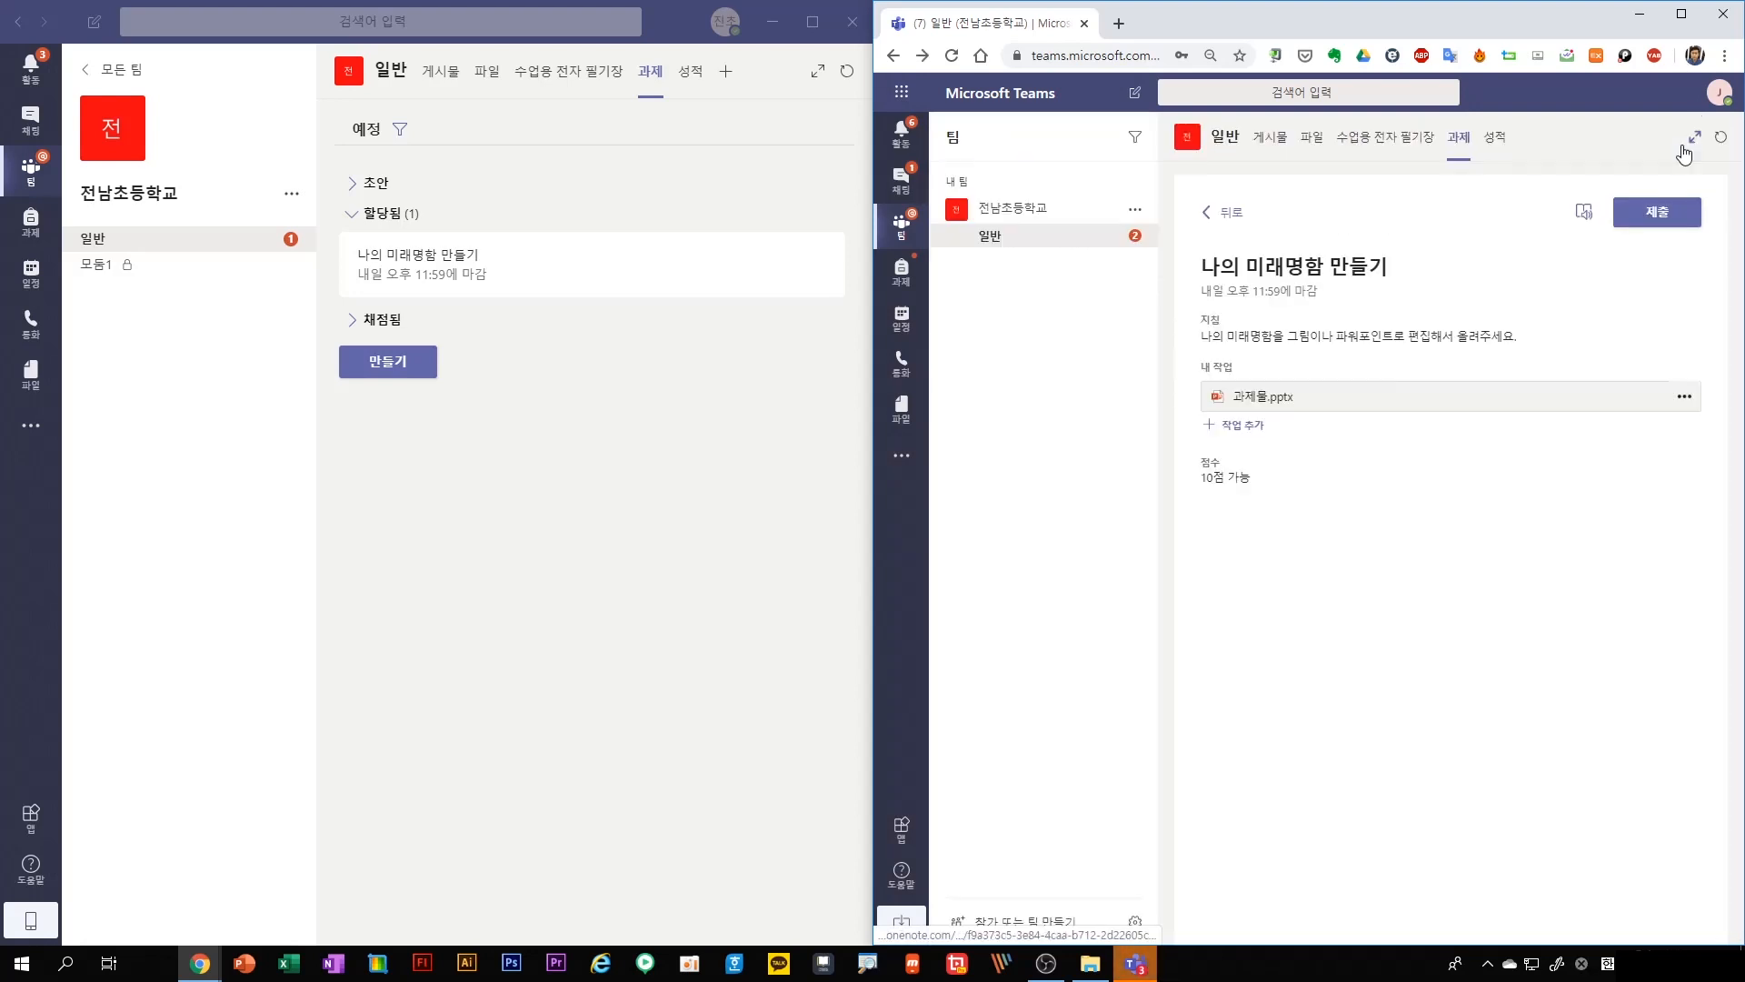
{"action": "left_click", "coordinate": [1652, 225]}
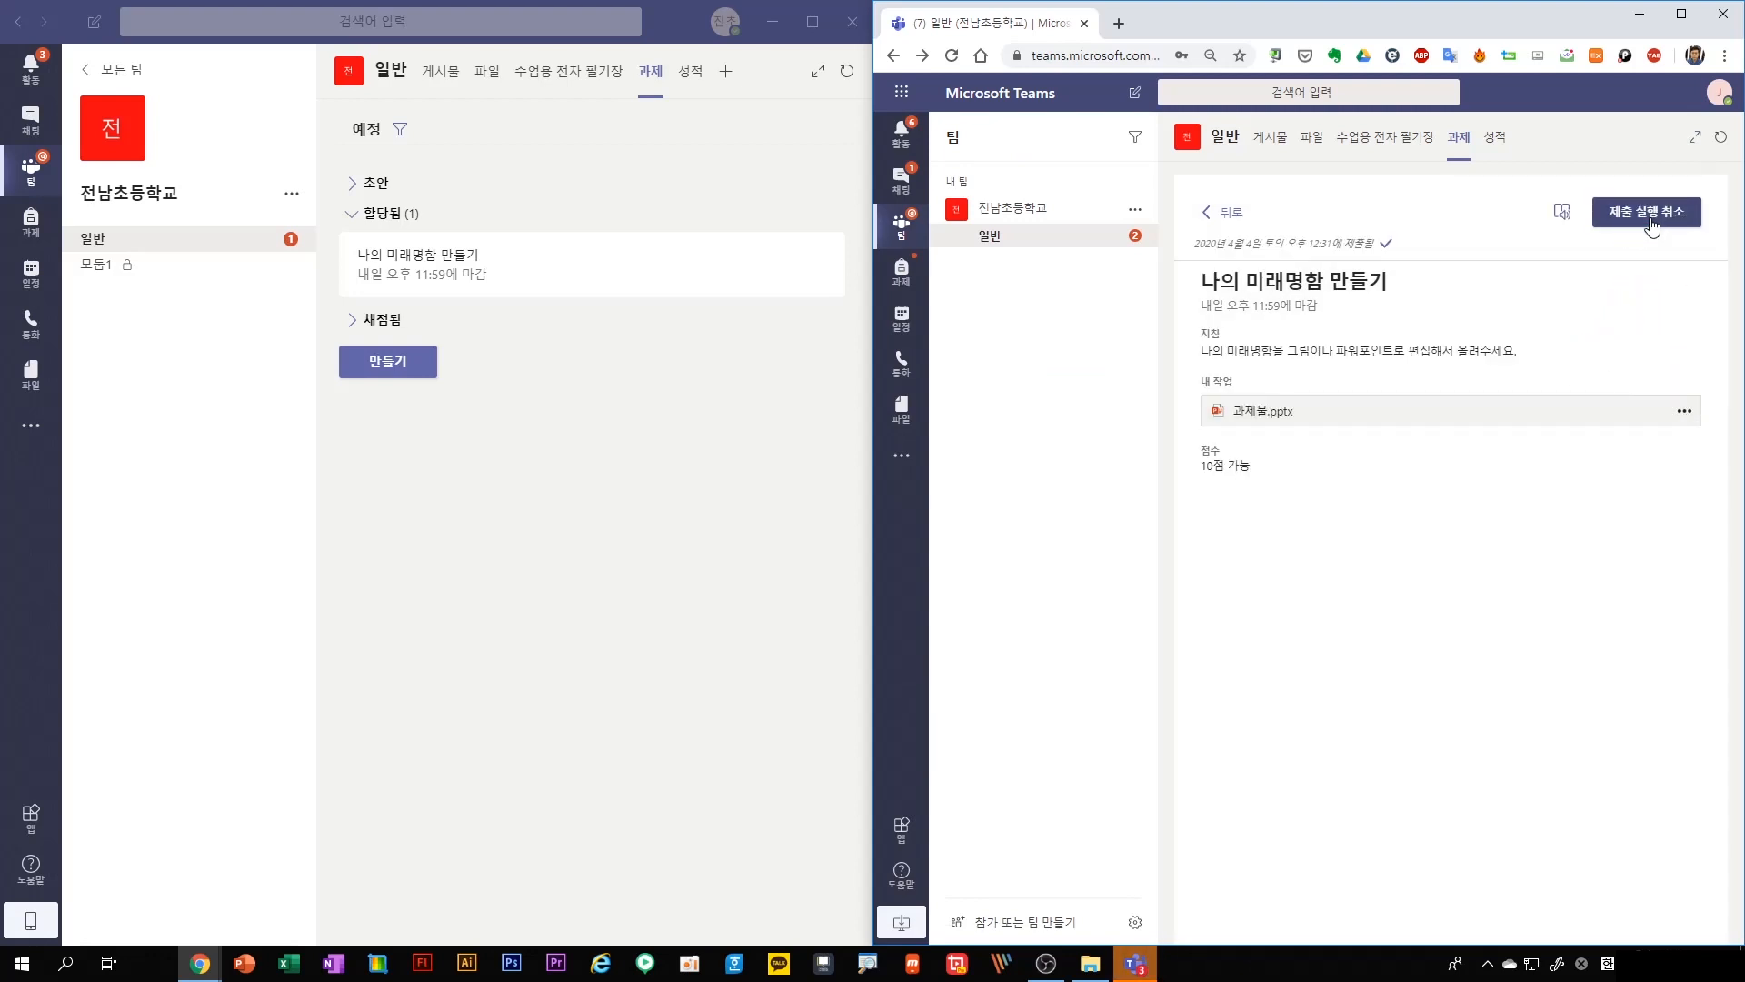
As the teacher, refresh the assignment list and open the submitted student work for "나의 미래명함 만들기"
{"action": "left_click", "coordinate": [848, 72]}
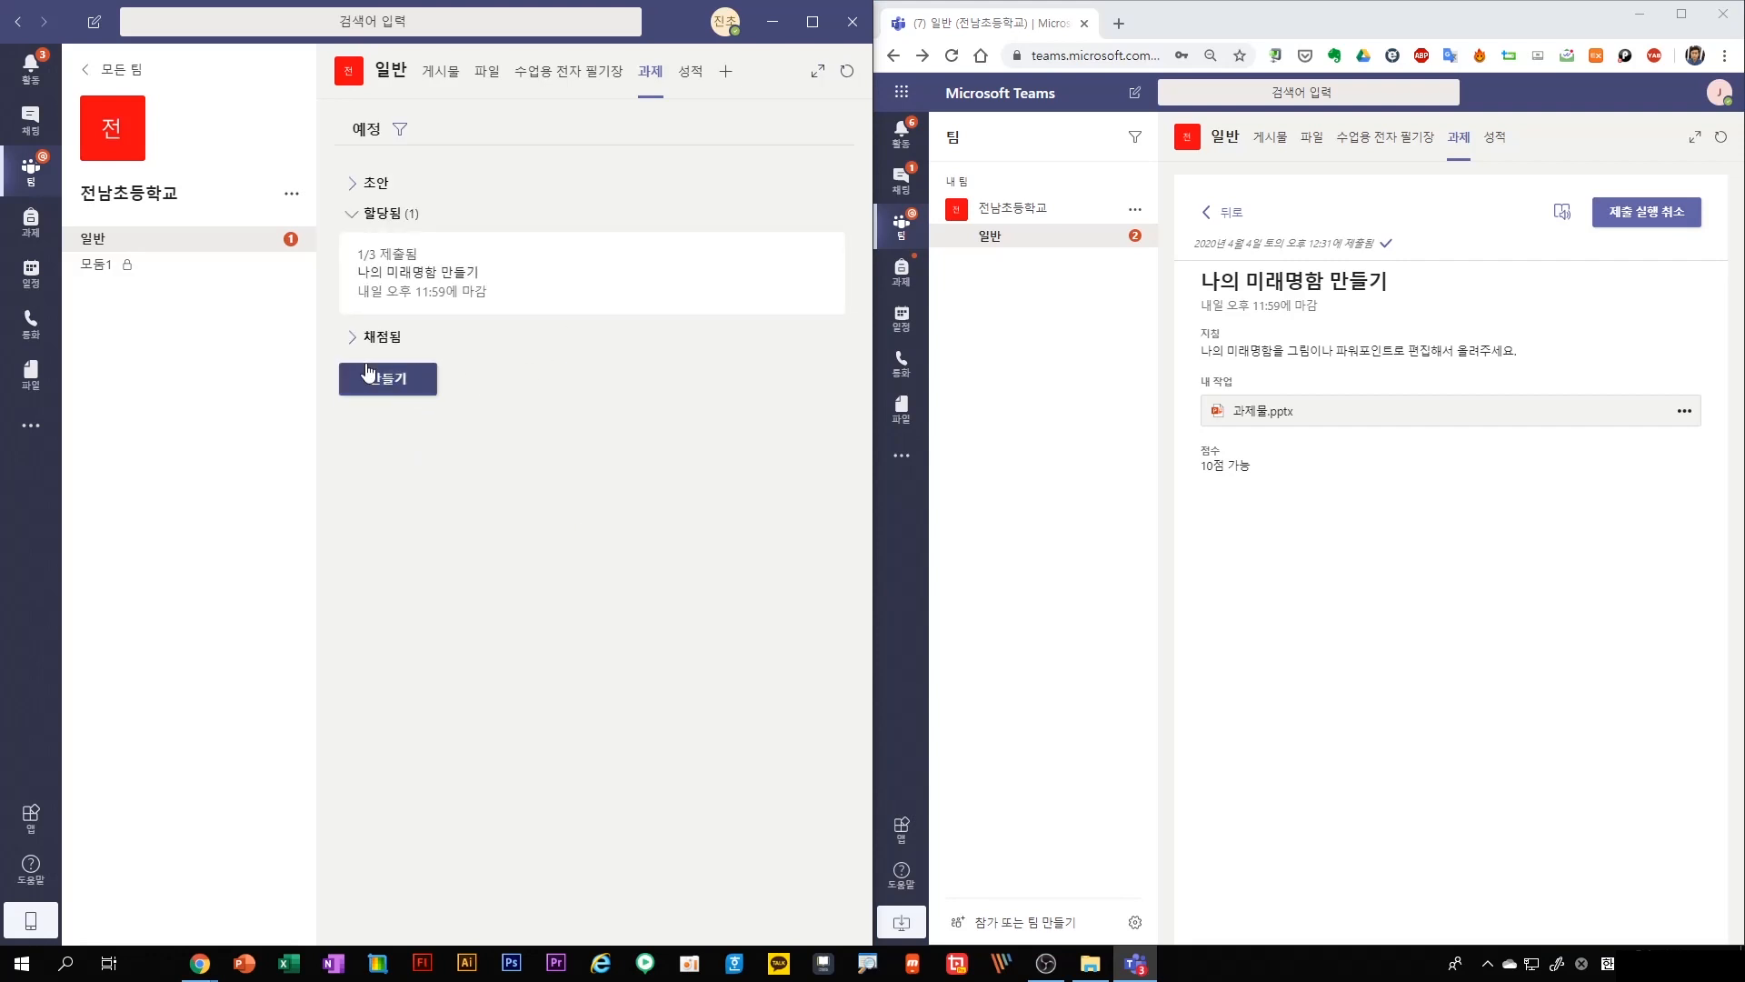
{"action": "left_click", "coordinate": [382, 272]}
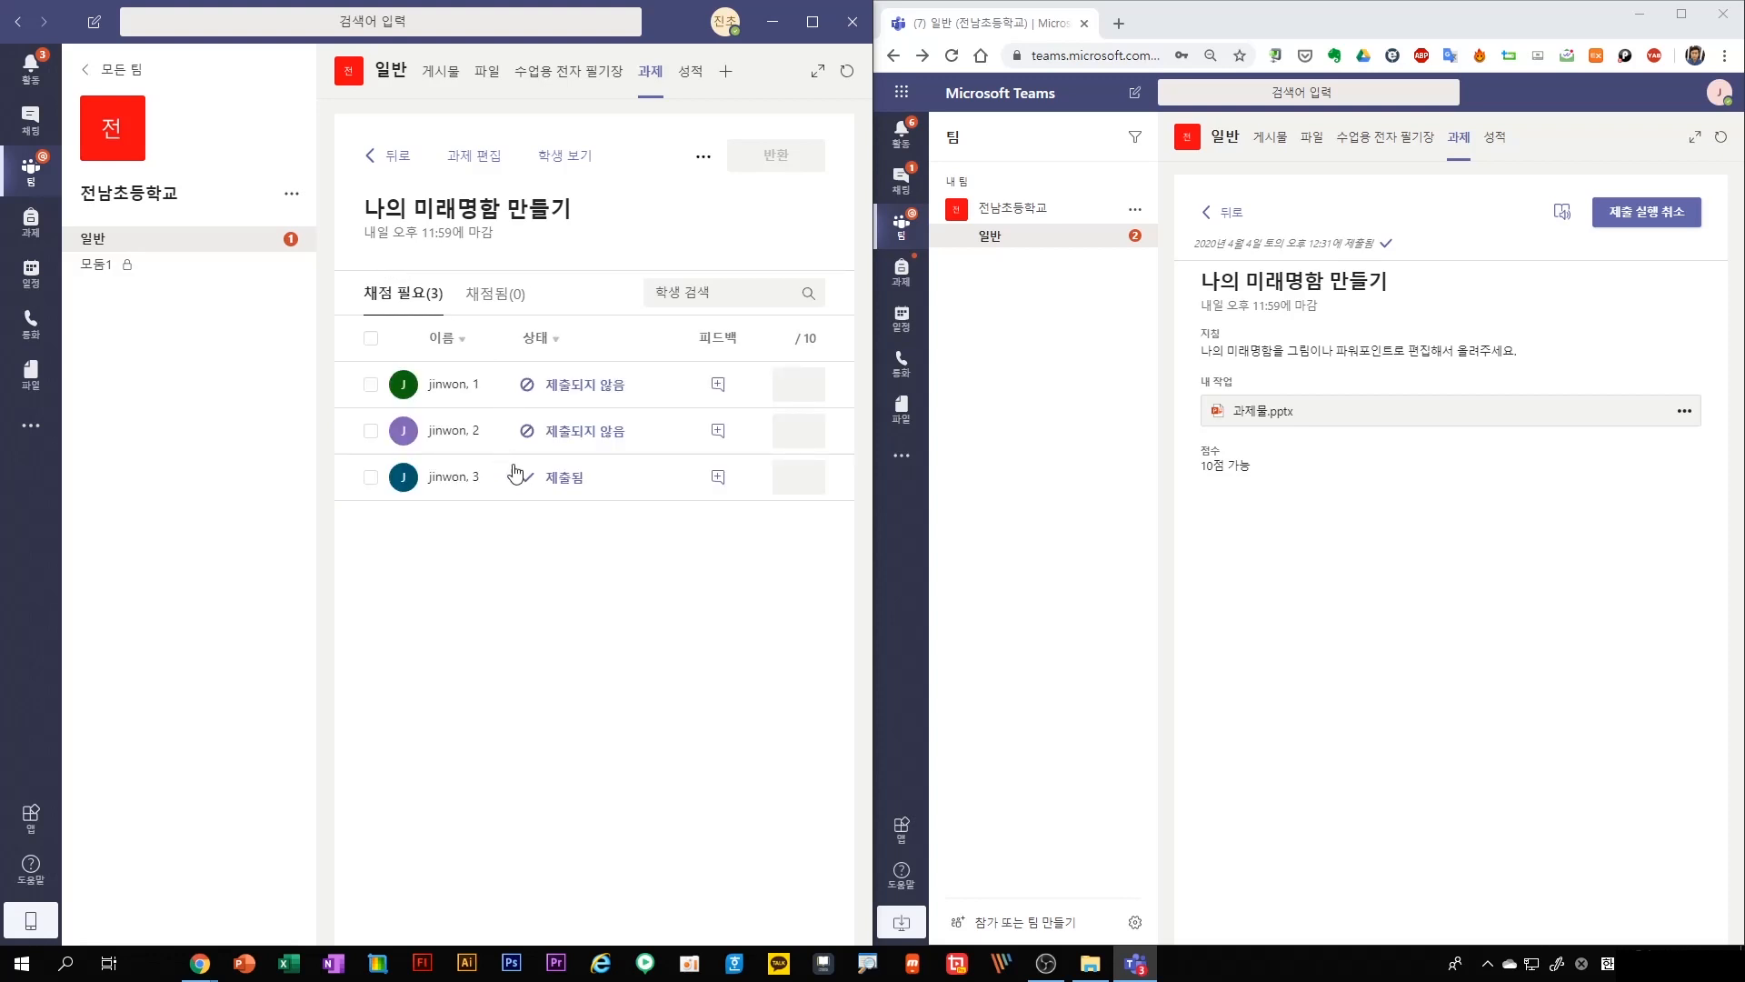
{"action": "left_click", "coordinate": [557, 478]}
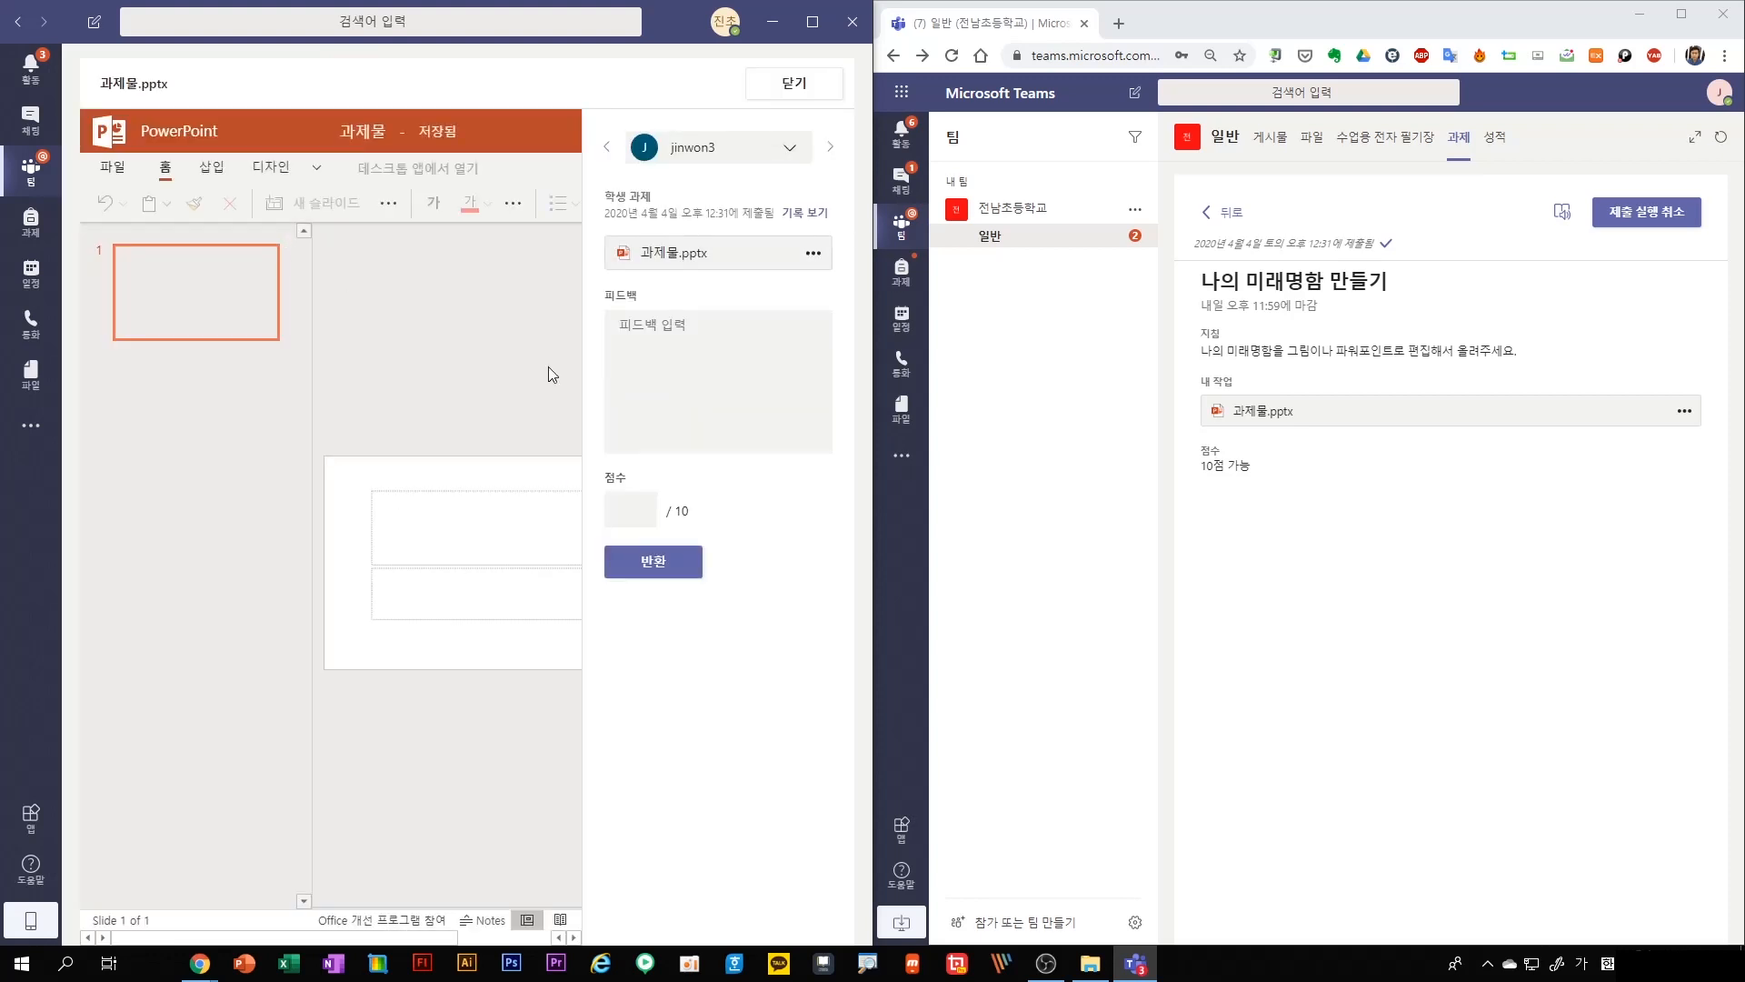
Score the submission 10 points, return it to the student and close the work
{"action": "left_click", "coordinate": [671, 332]}
{"action": "left_click", "coordinate": [634, 517]}
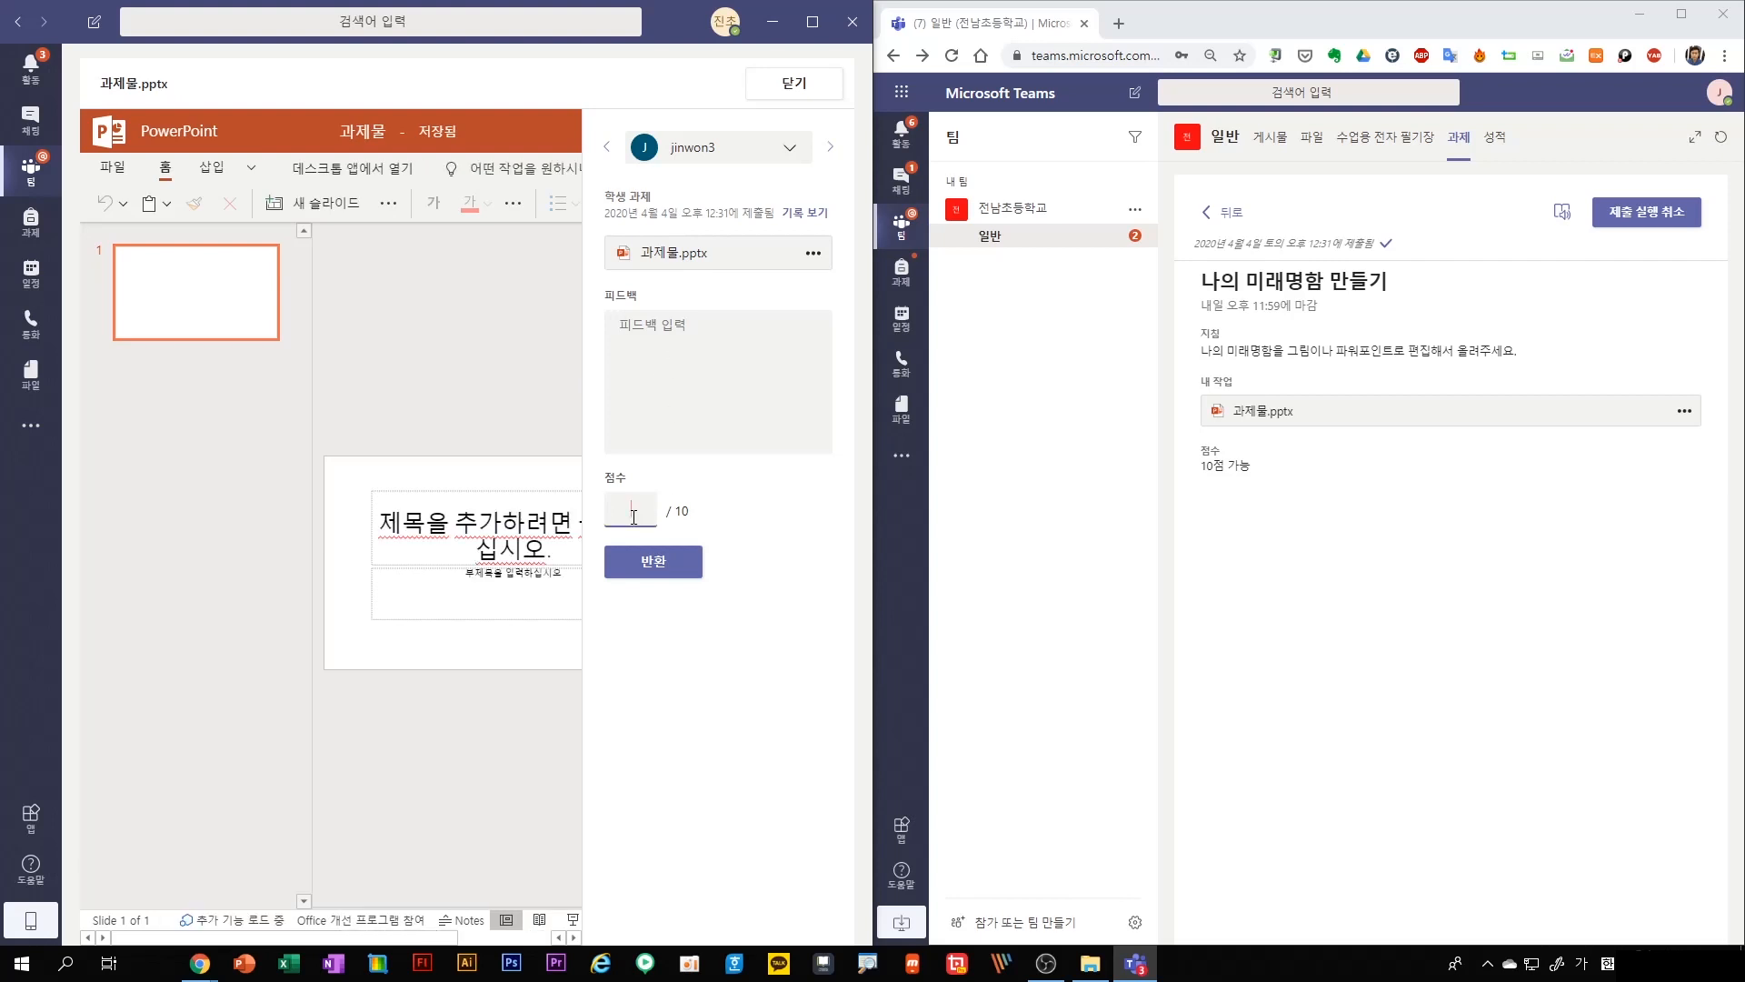
{"action": "type", "text": "10"}
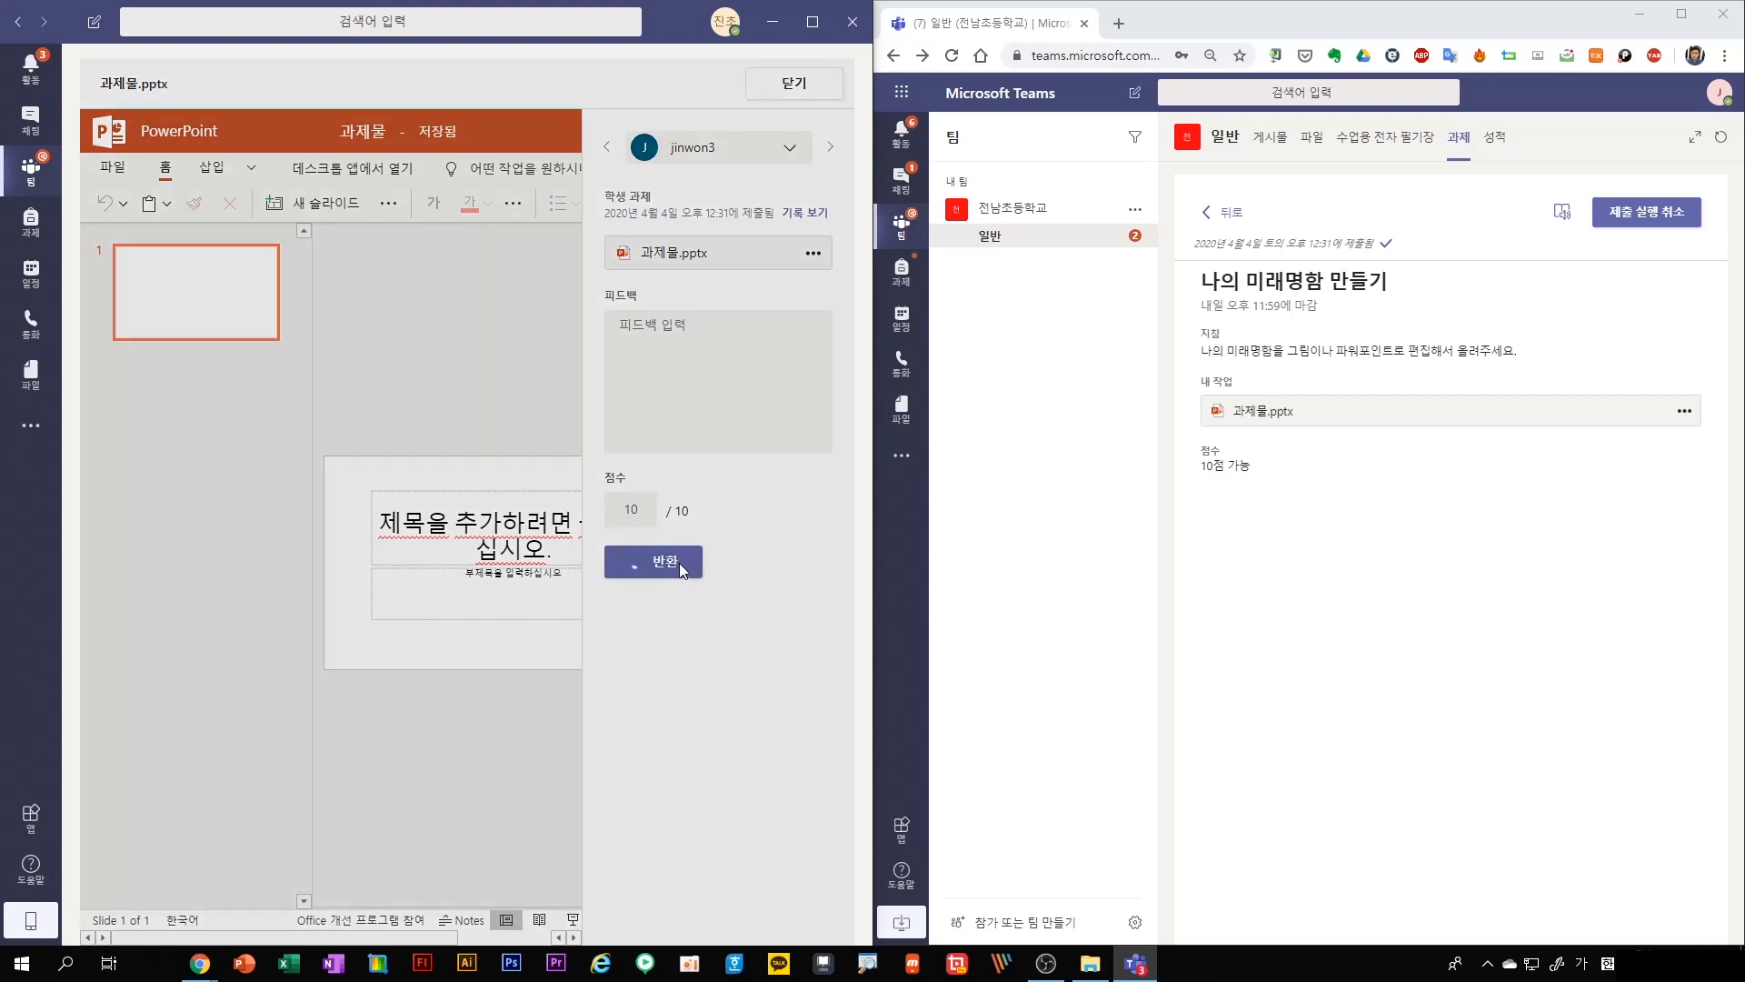
{"action": "left_click", "coordinate": [678, 568]}
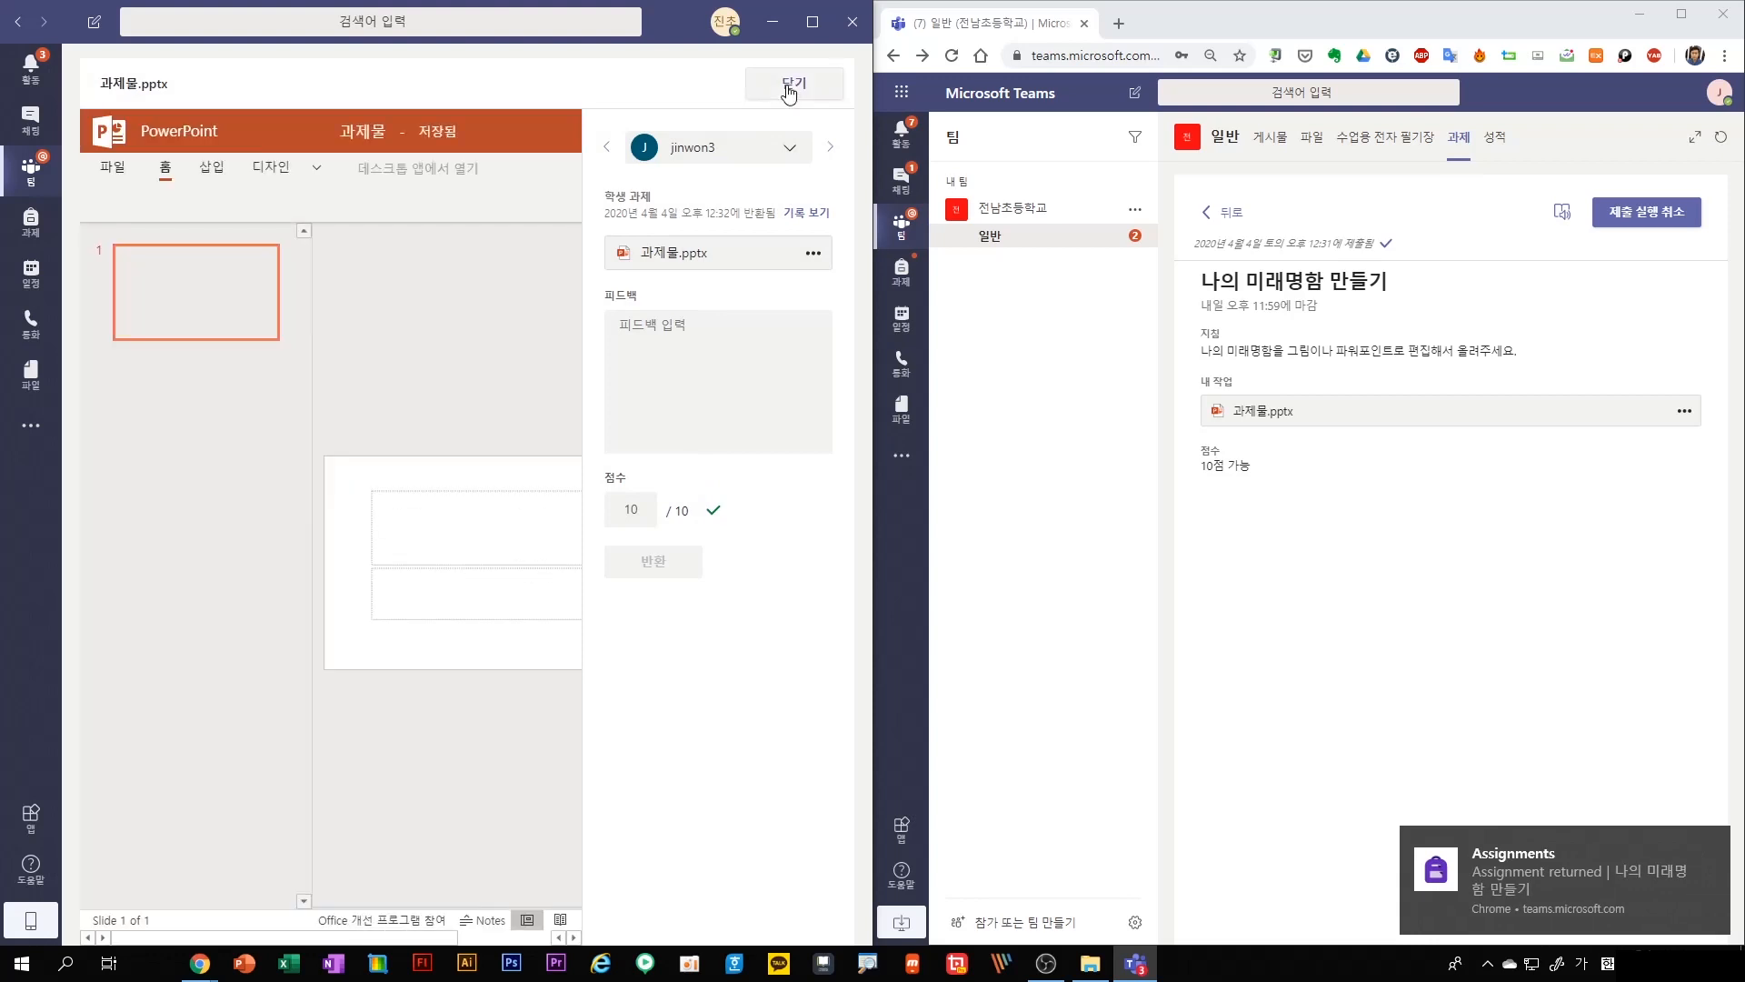
{"action": "left_click", "coordinate": [788, 91]}
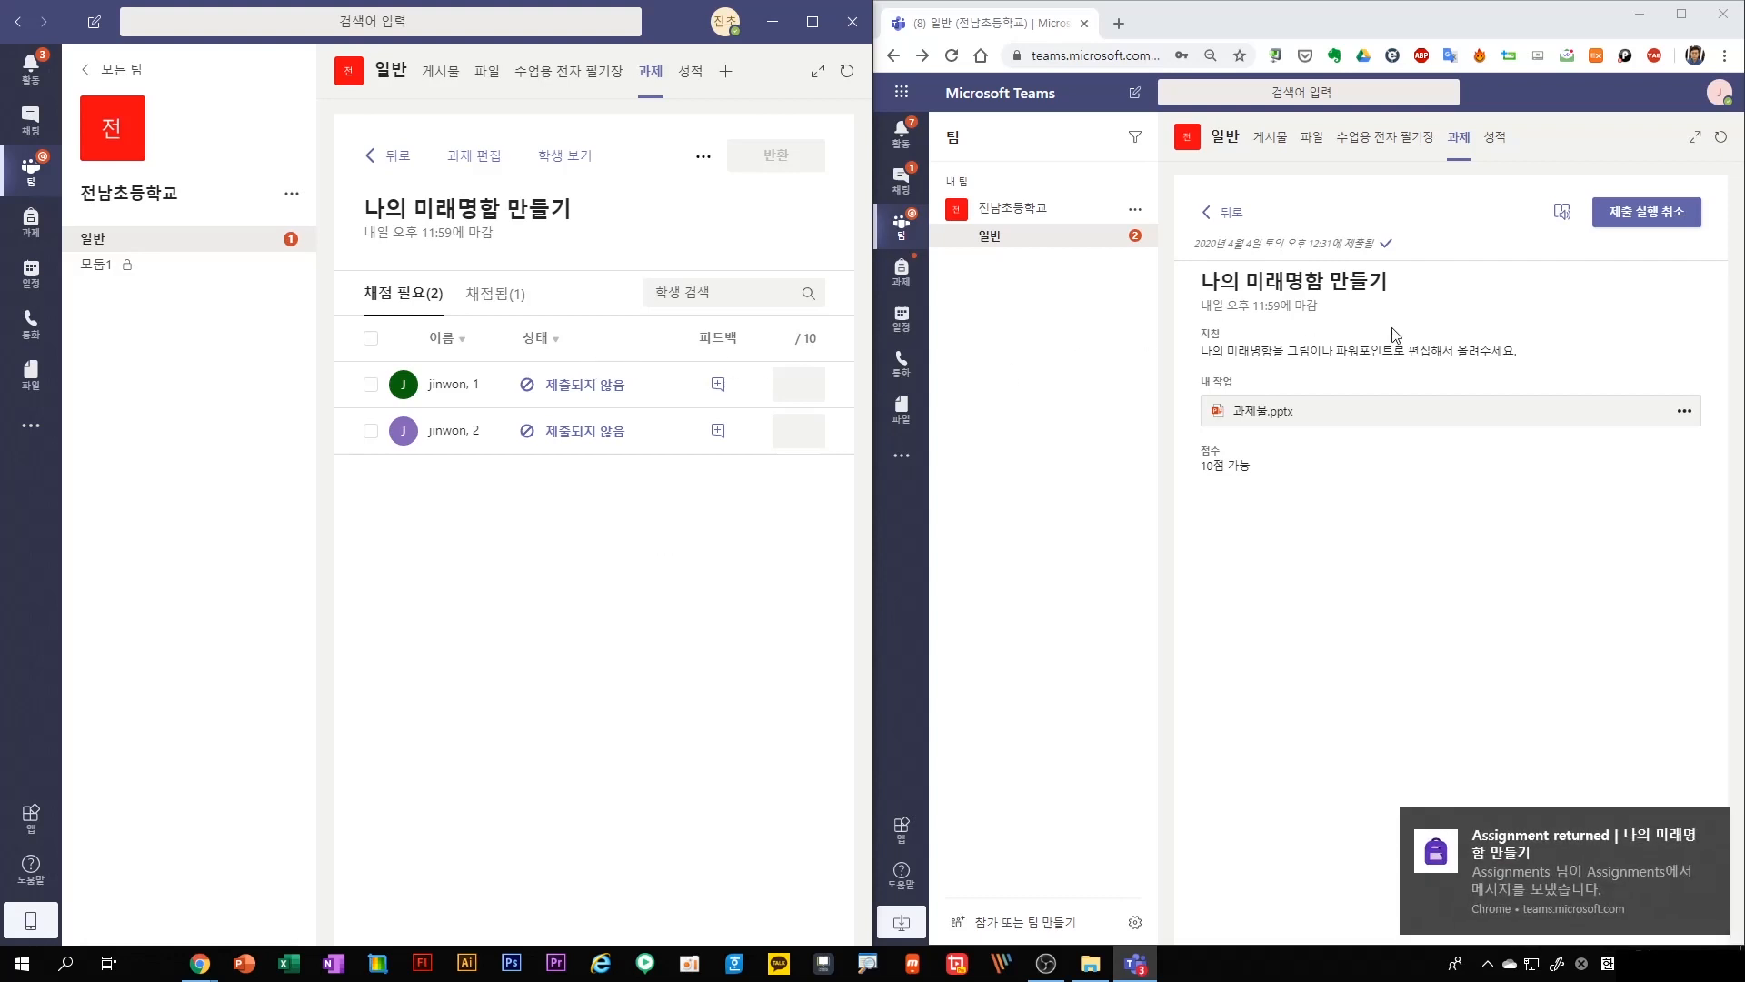
Check the assignment's grades on both the student's and the teacher's side, including the teacher's Excel export option
{"action": "left_click", "coordinate": [1493, 141]}
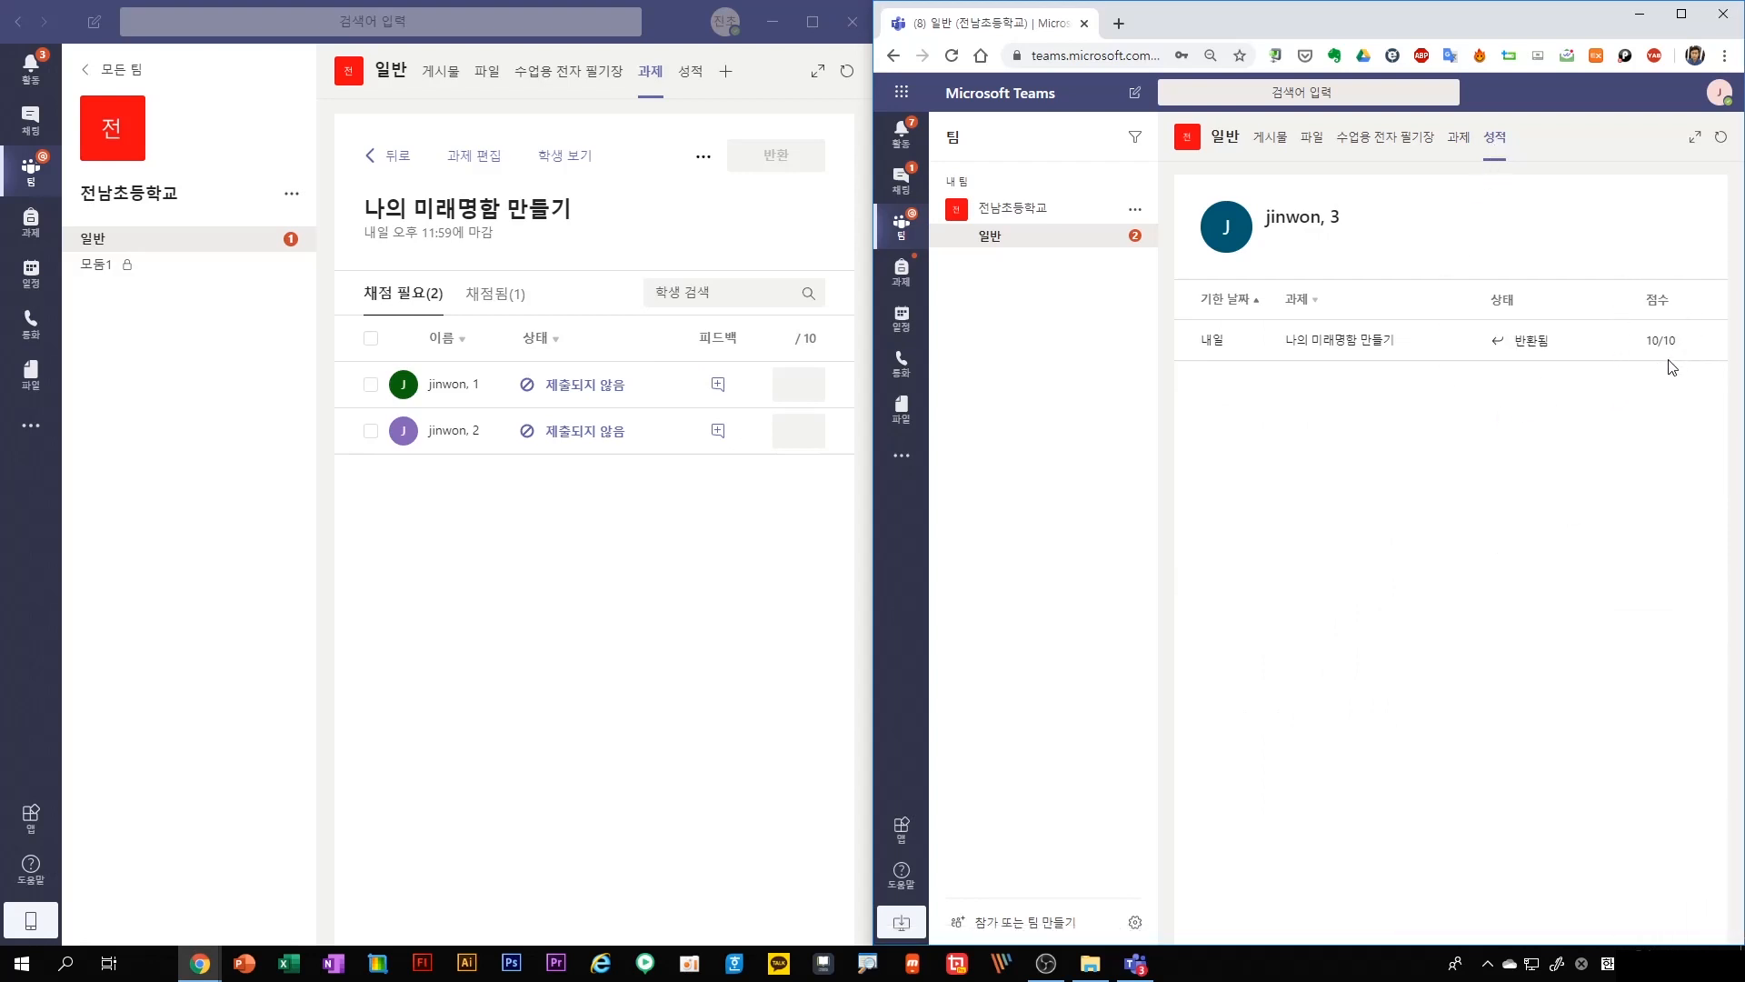
{"action": "left_click", "coordinate": [697, 77]}
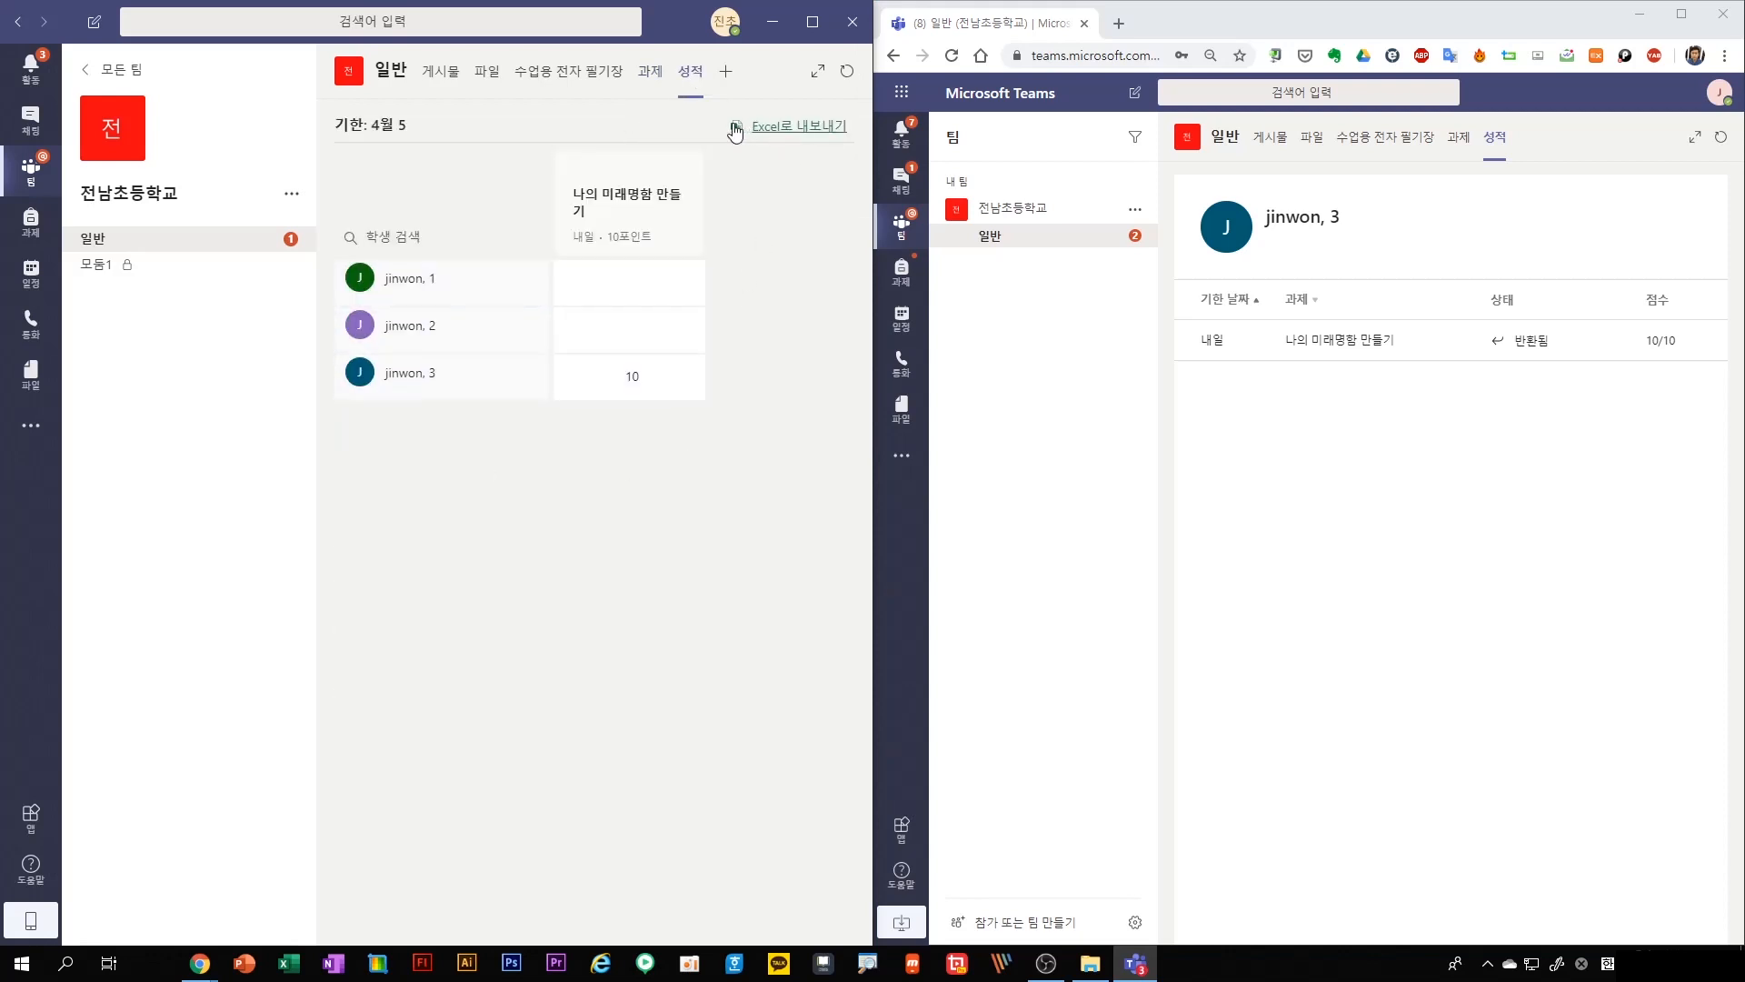
{"action": "left_click", "coordinate": [843, 130]}
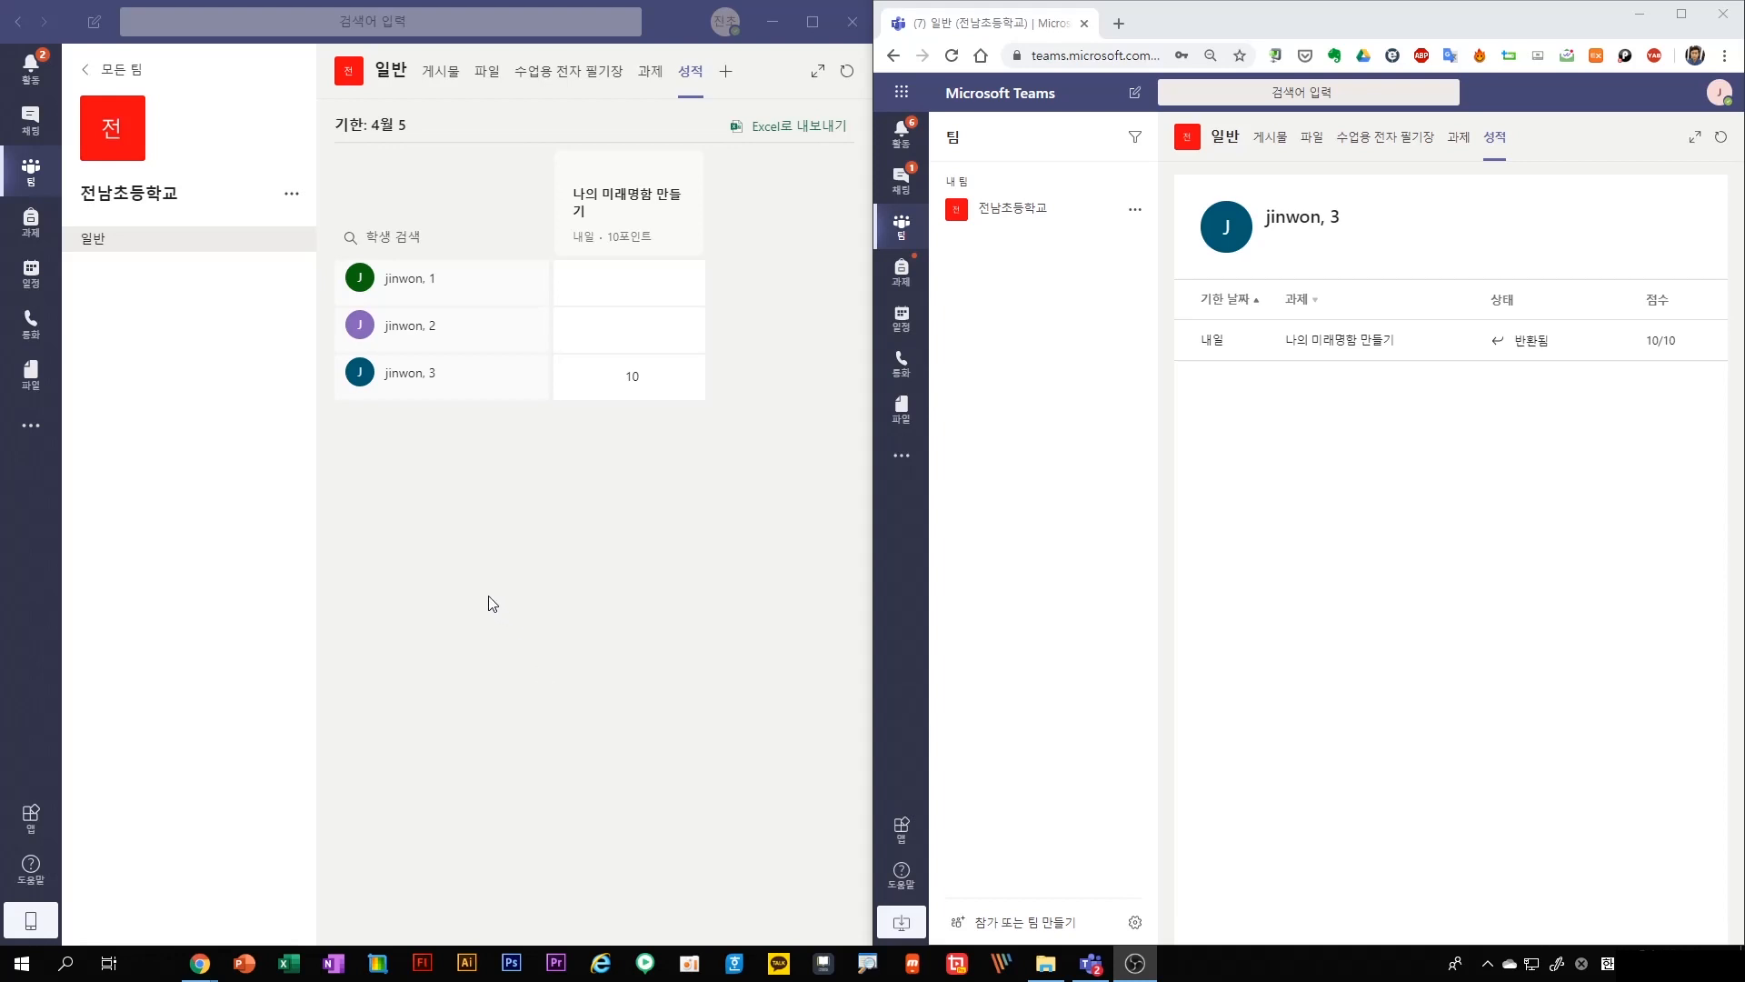
As the teacher, create a private channel in the 전남초등학교 team with the name and description "a1"
{"action": "left_click", "coordinate": [292, 195]}
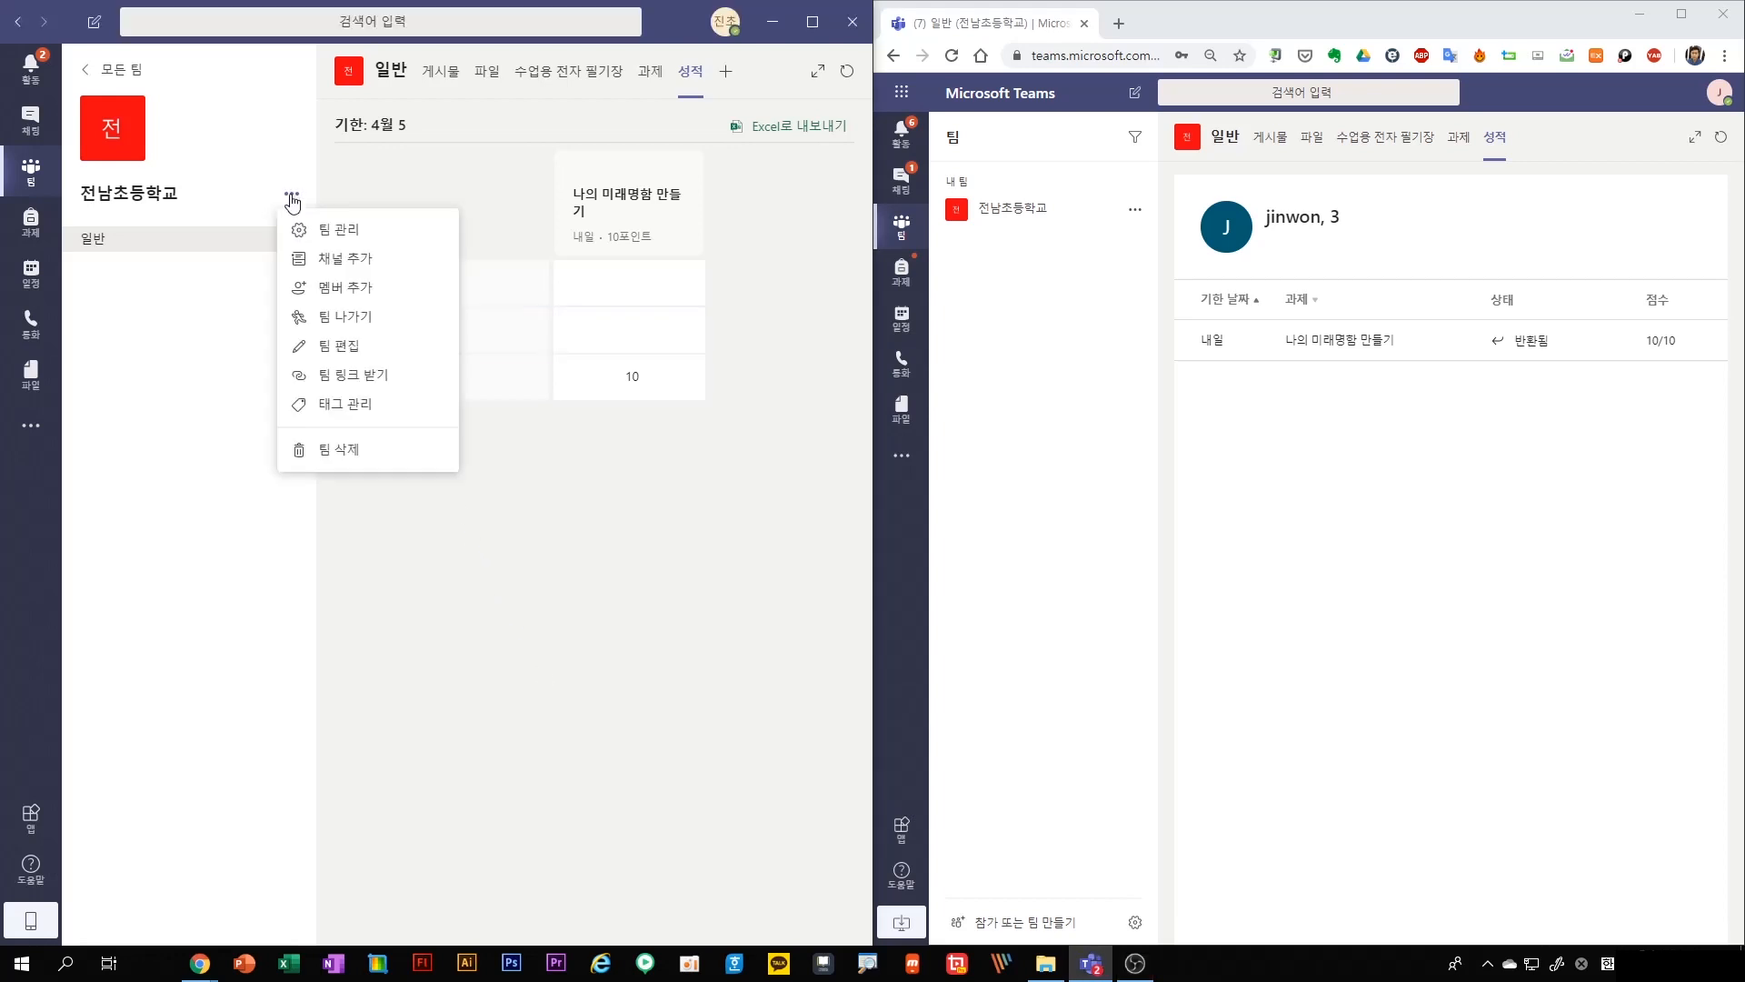
{"action": "left_click", "coordinate": [329, 260]}
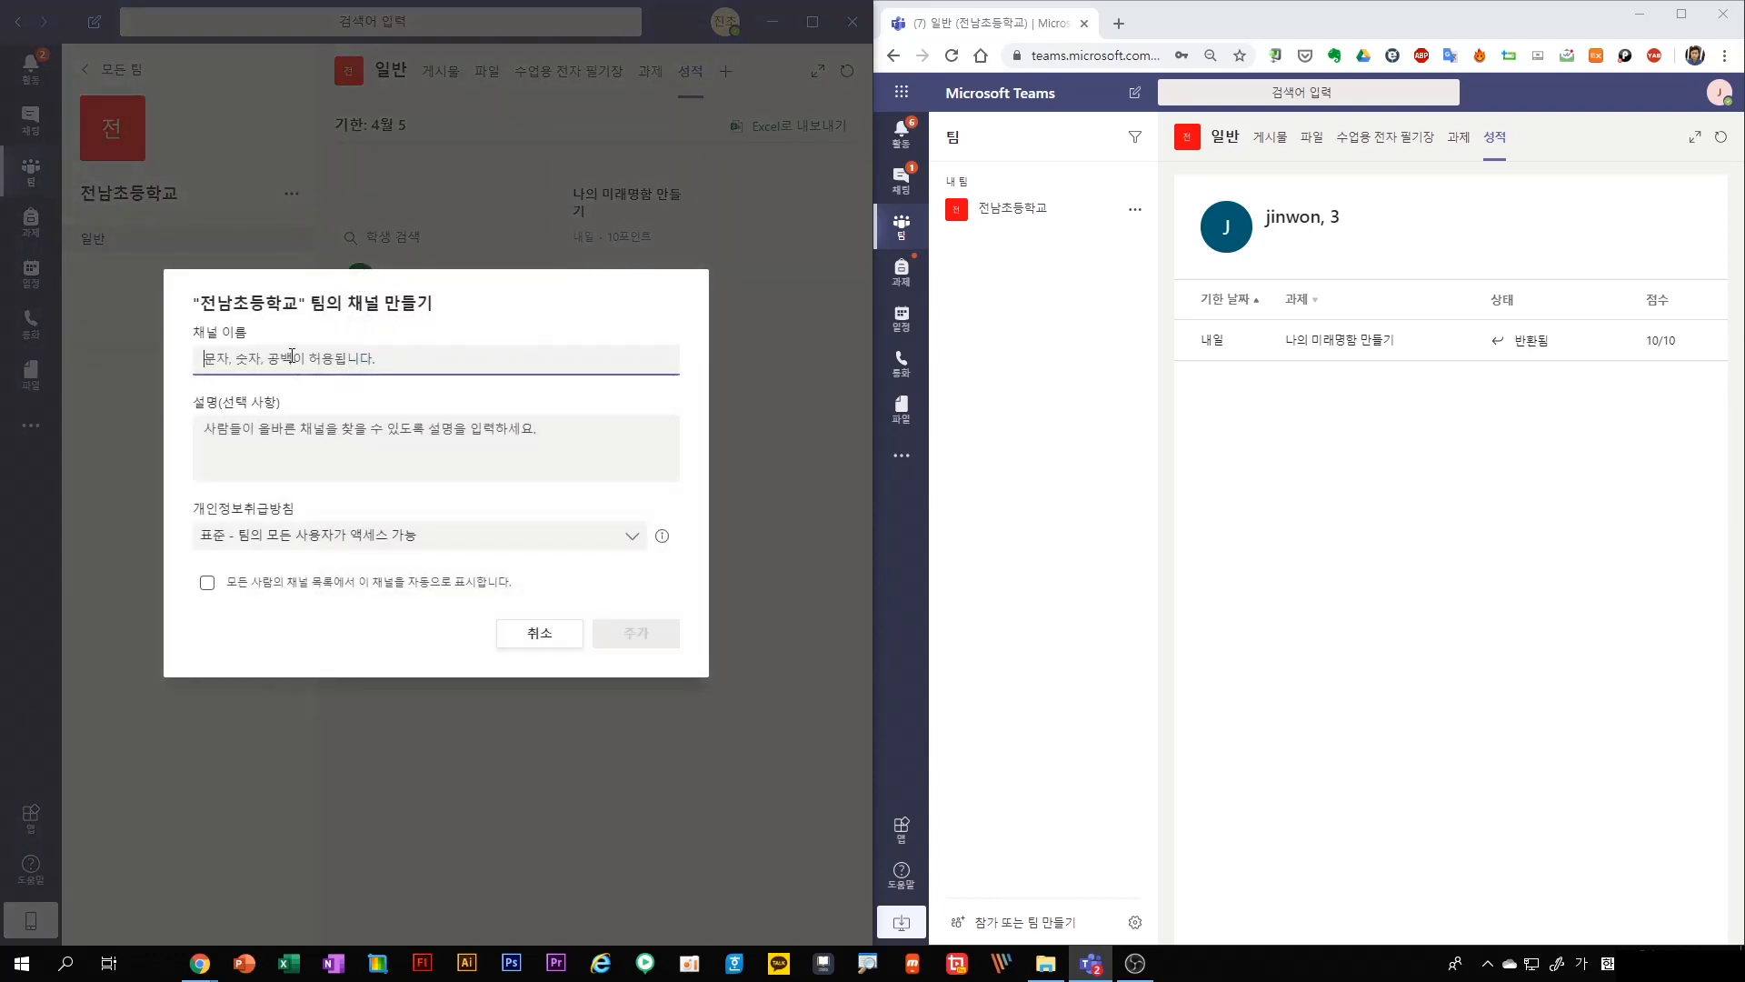
{"action": "key", "text": "Hangul"}
{"action": "type", "text": "a1"}
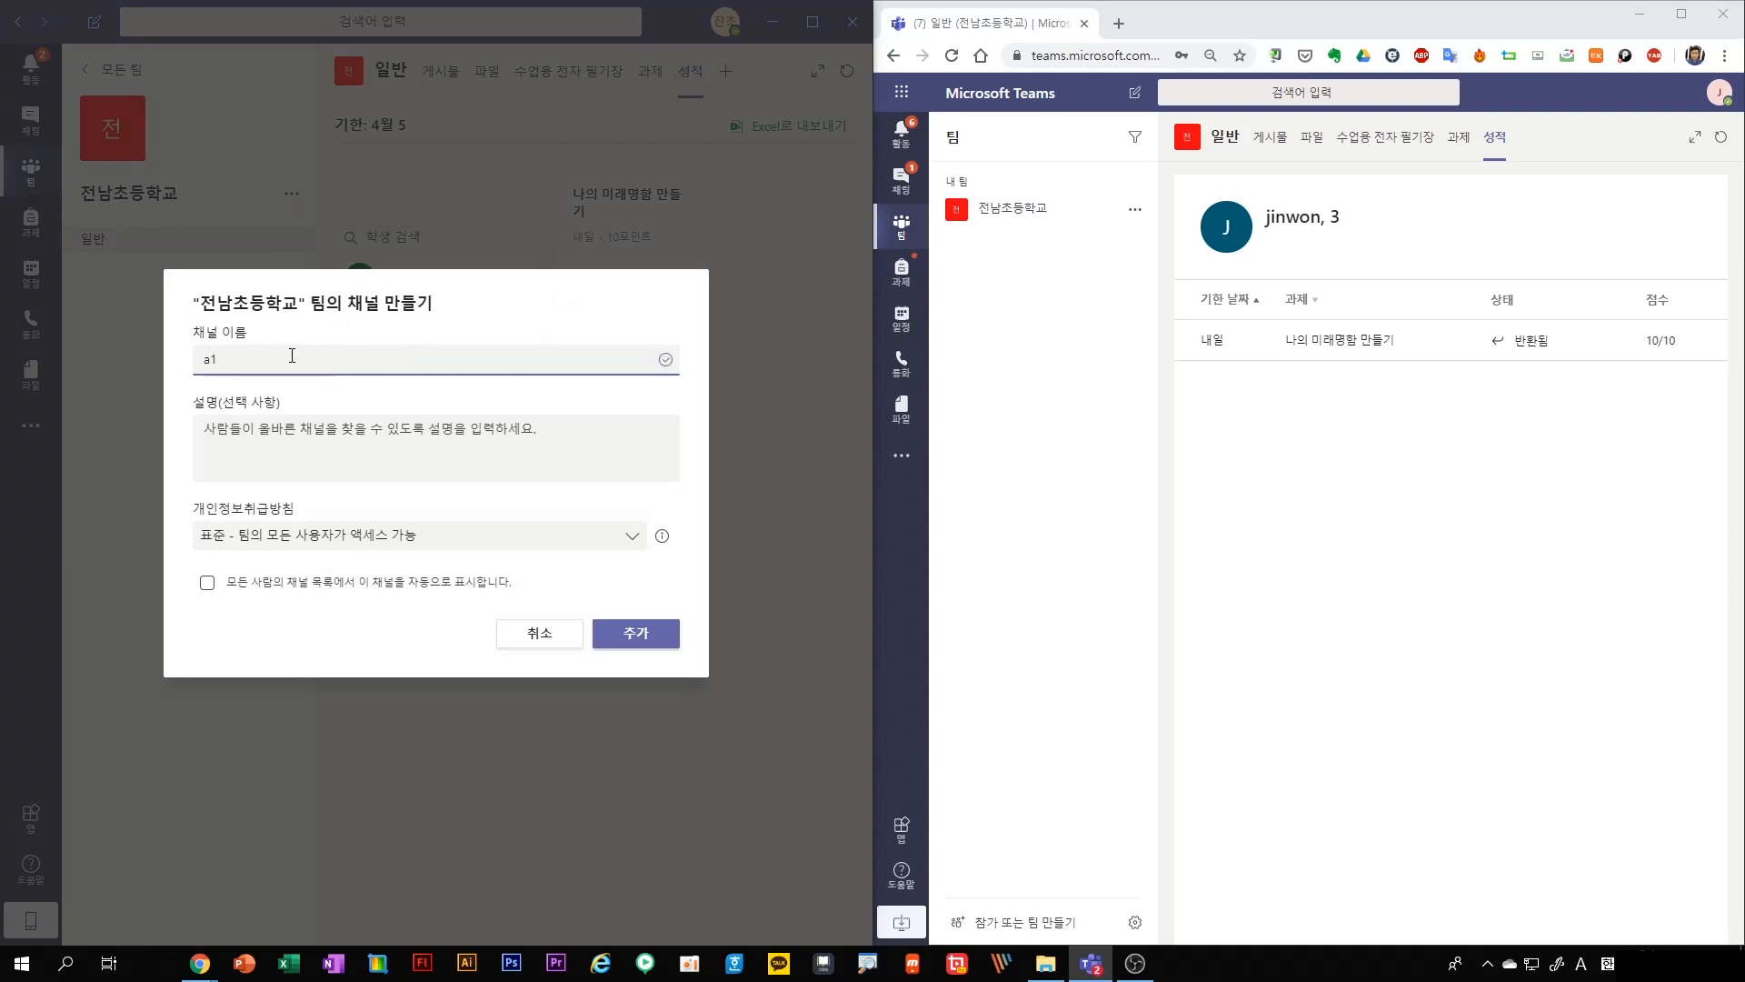
{"action": "left_click_drag", "start_coordinate": [221, 362], "coordinate": [184, 367]}
{"action": "key", "text": "ctrl+c"}
{"action": "left_click", "coordinate": [313, 434]}
{"action": "key", "text": "ctrl+v"}
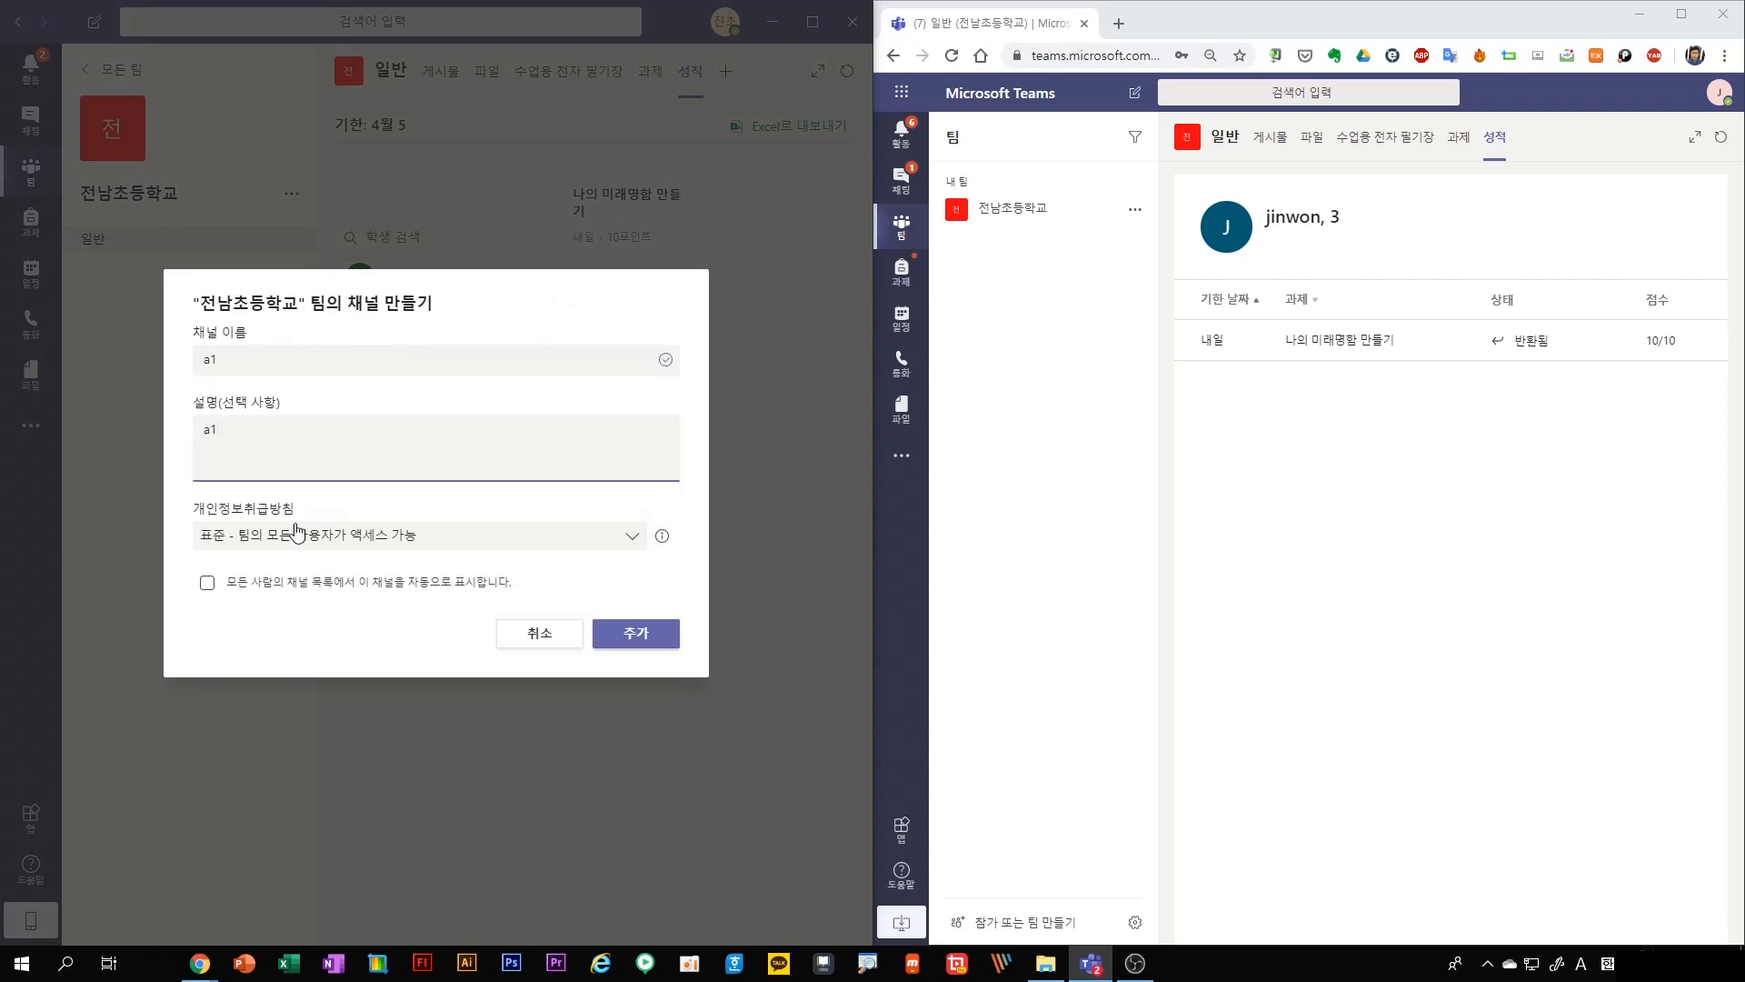
{"action": "left_click", "coordinate": [277, 539]}
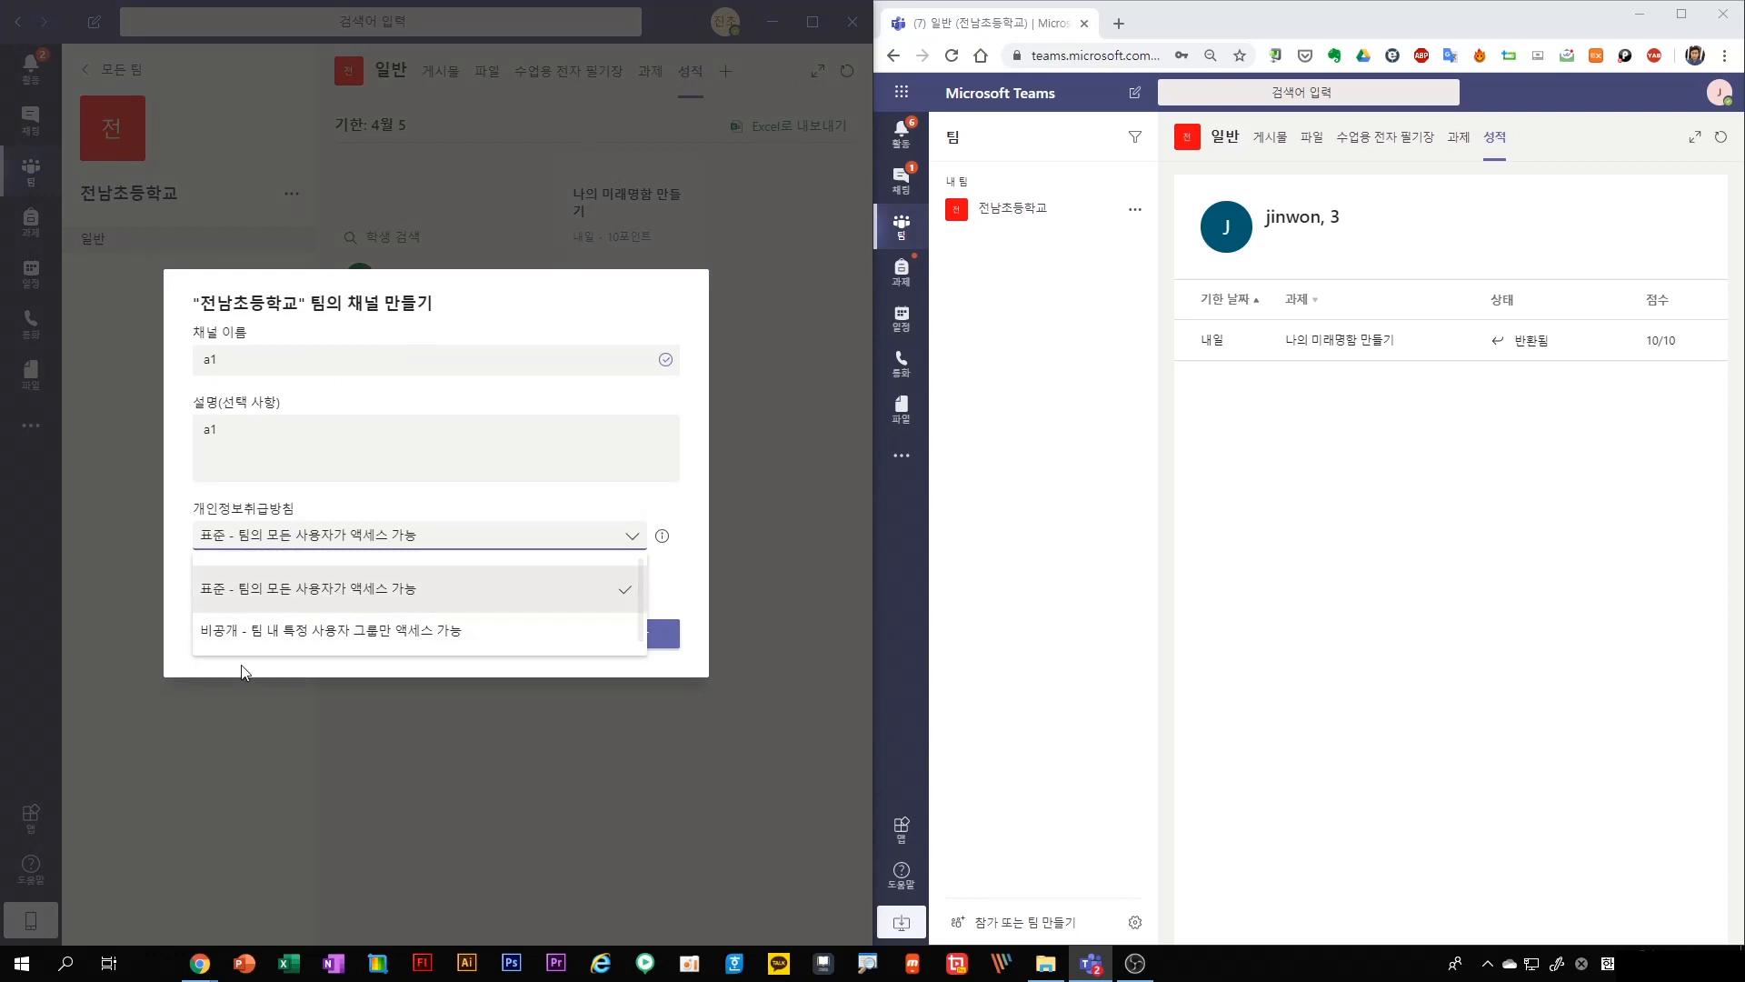
{"action": "left_click", "coordinate": [241, 630]}
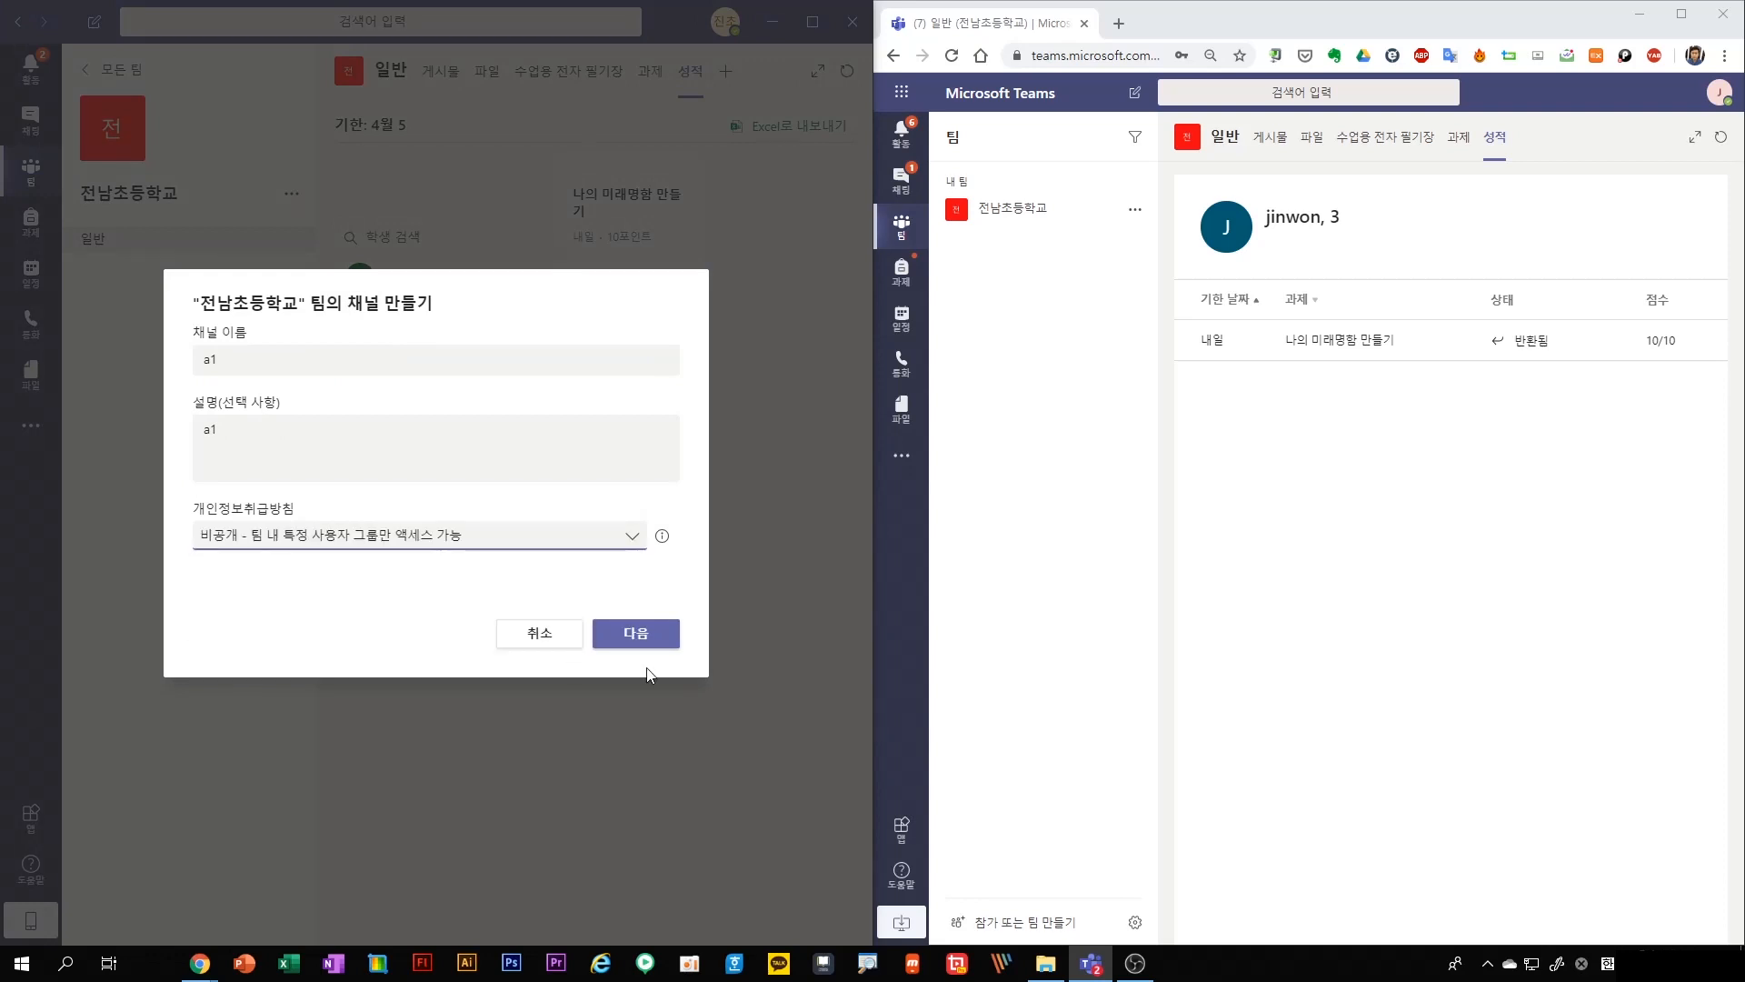
{"action": "left_click", "coordinate": [641, 634]}
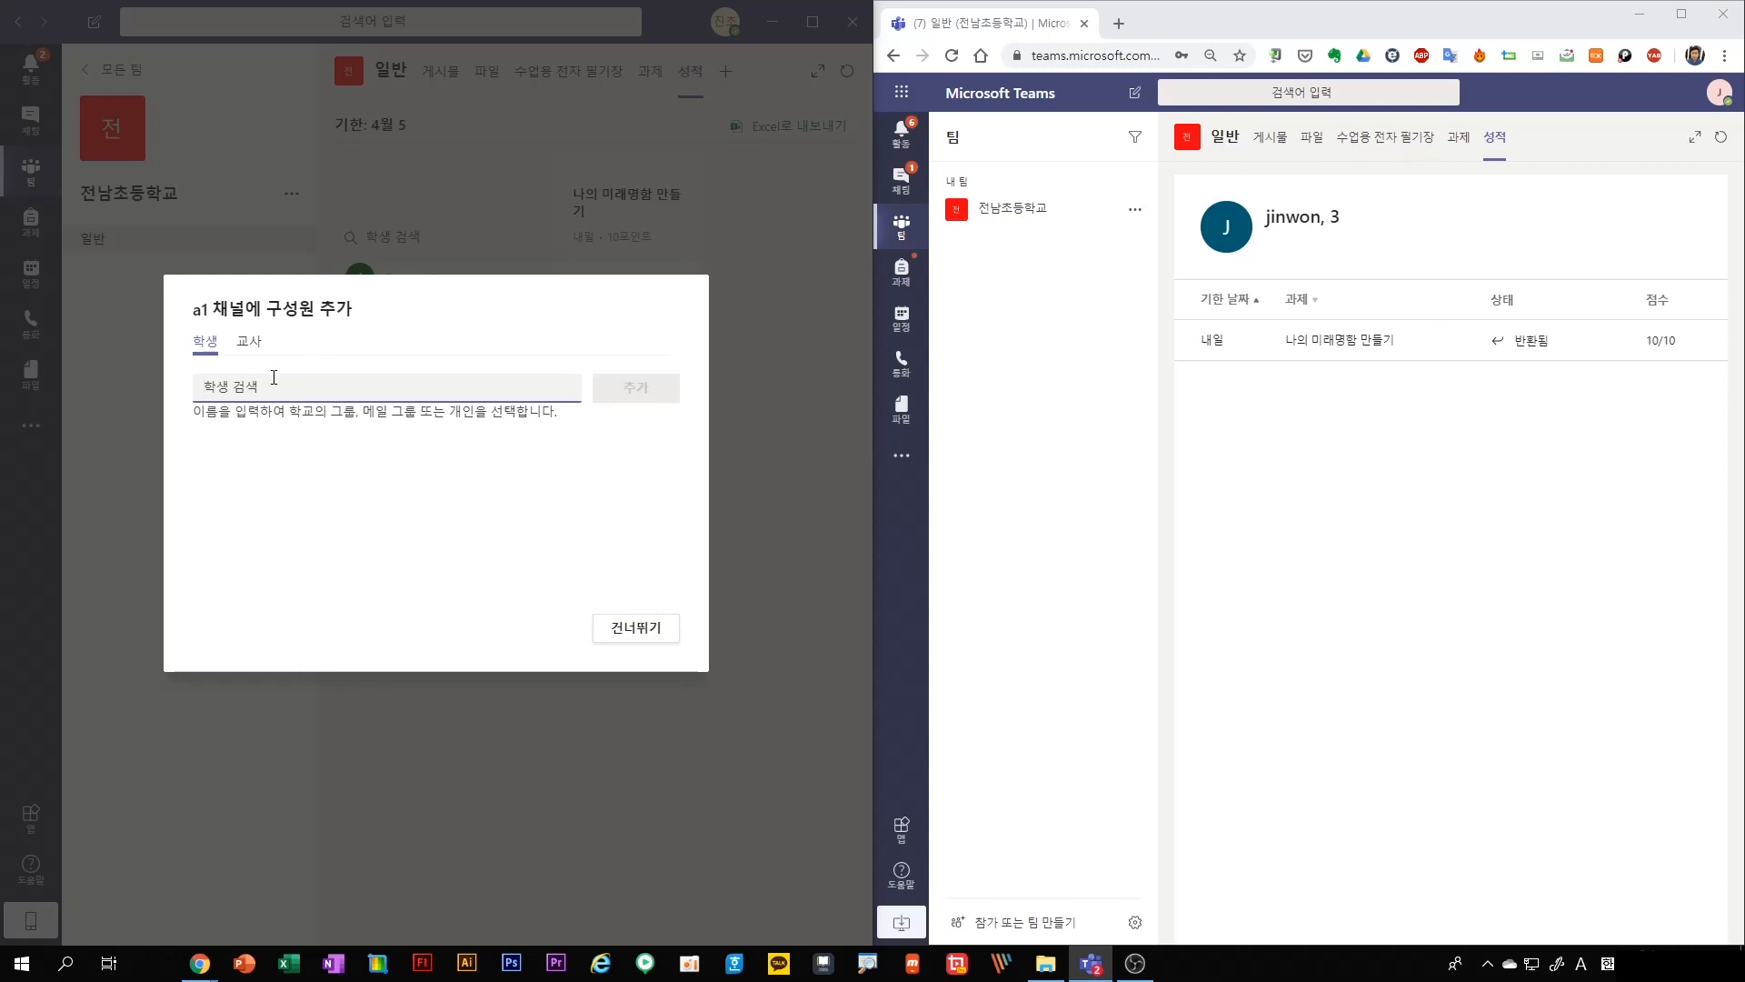
Add the student who submitted the assignment as a member of the a1 channel and finish the setup
{"action": "type", "text": "jin"}
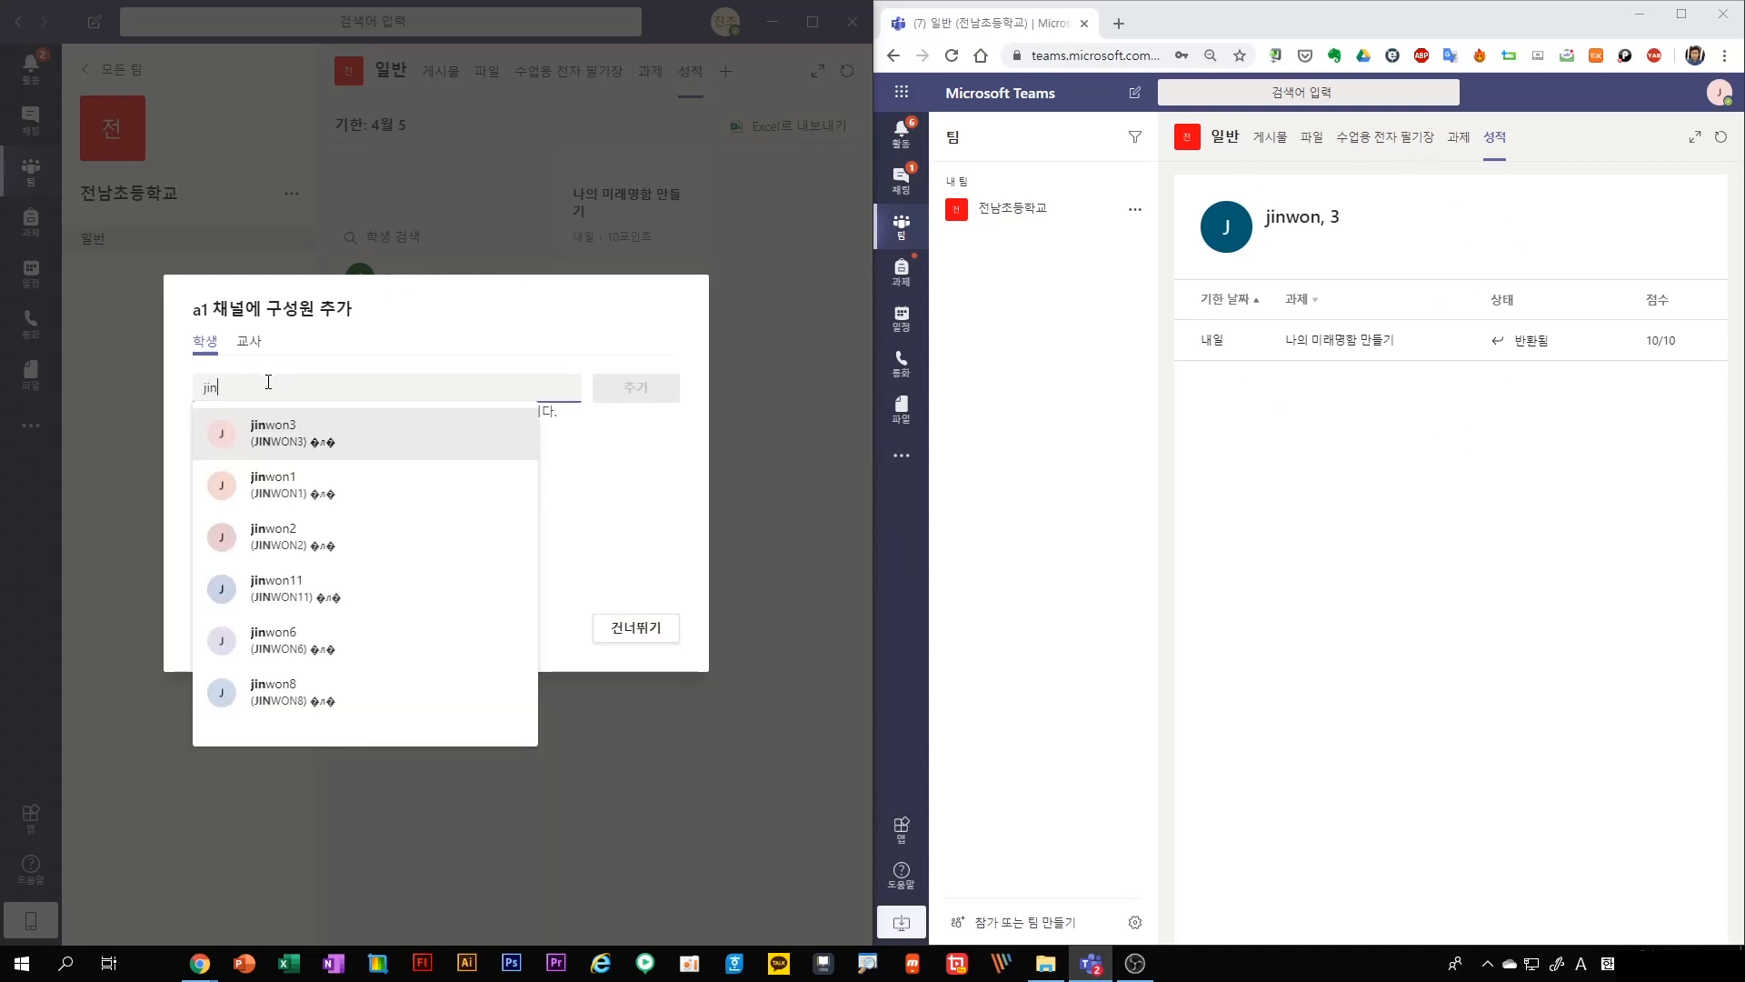
{"action": "left_click", "coordinate": [268, 448]}
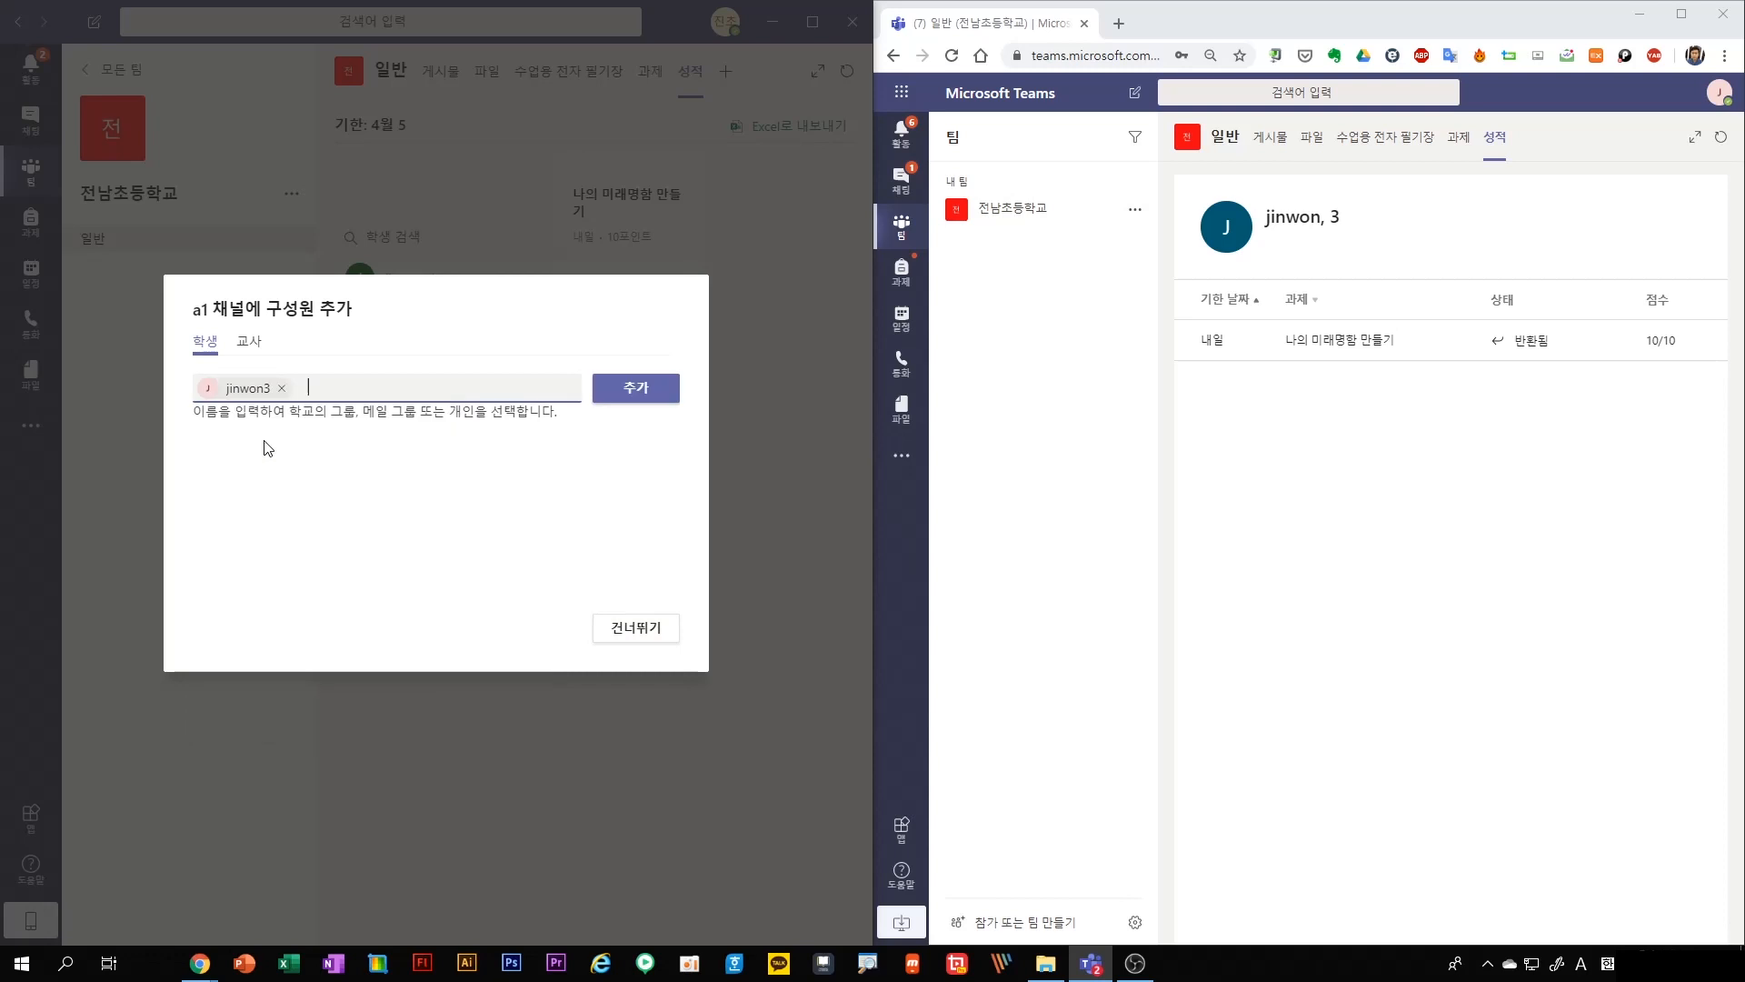
{"action": "left_click", "coordinate": [652, 392]}
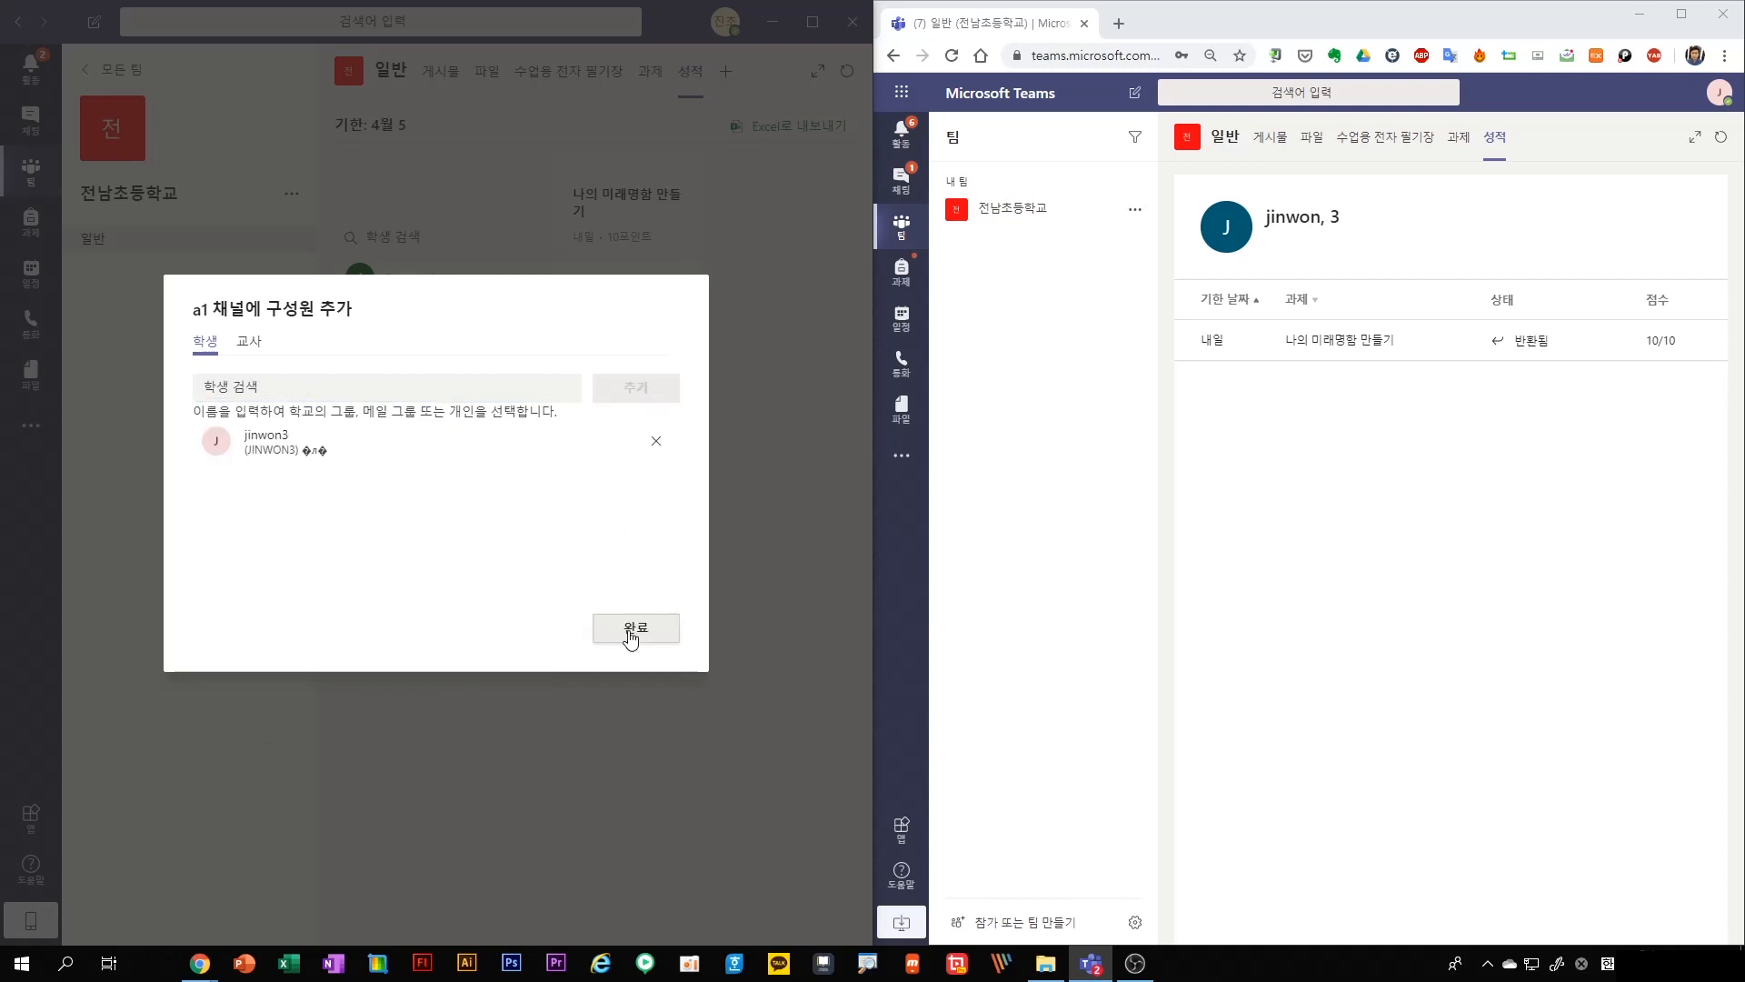
{"action": "left_click", "coordinate": [631, 636]}
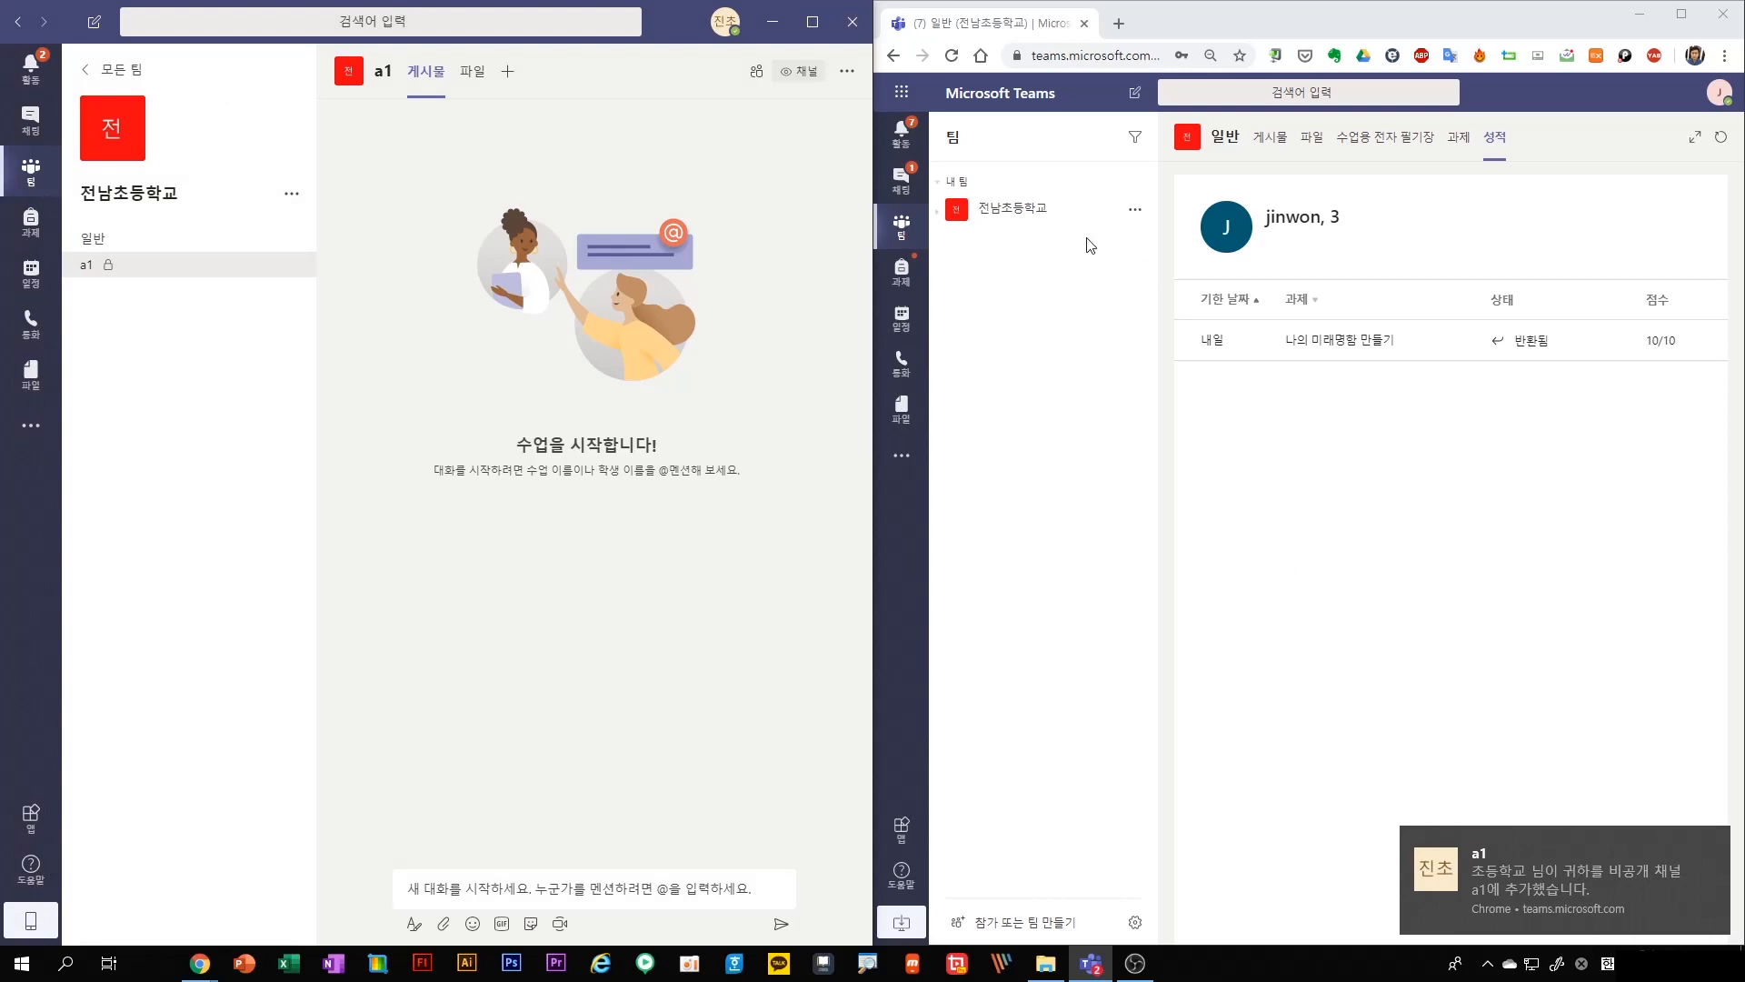
As the student, expand the 전남초등학교 team and view the a1 channel's posts and files
{"action": "left_click", "coordinate": [1135, 211]}
{"action": "left_click", "coordinate": [1046, 211]}
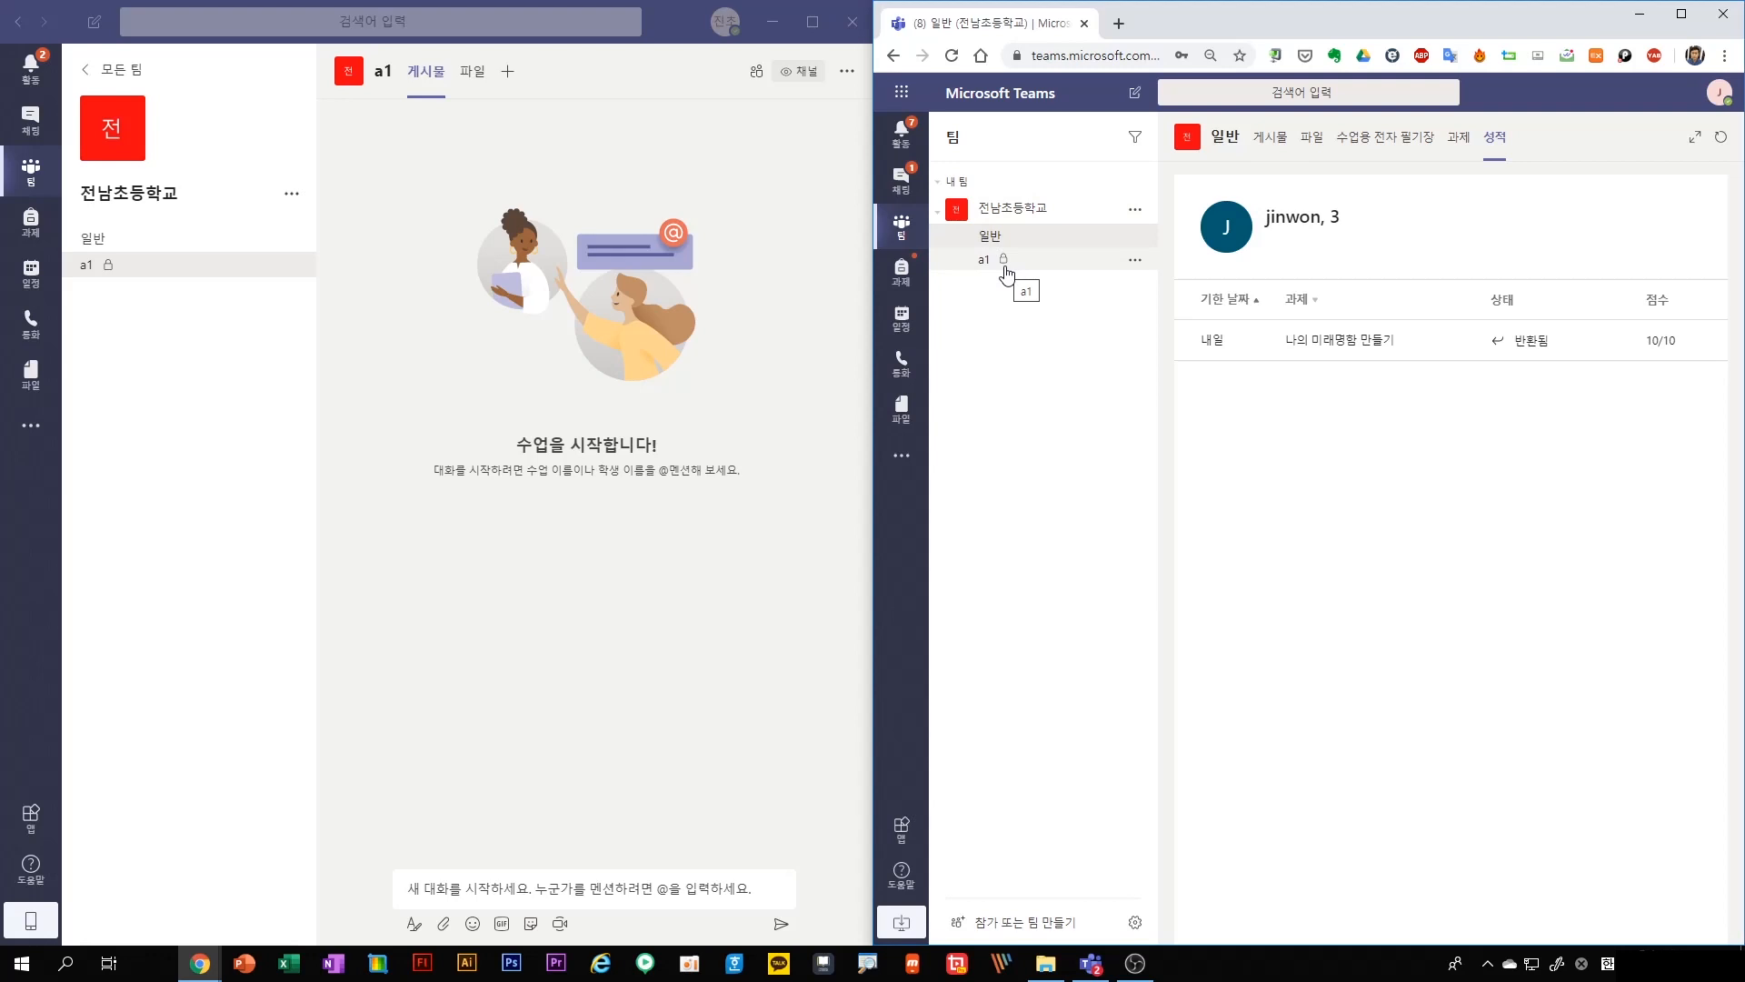
{"action": "left_click", "coordinate": [1007, 262]}
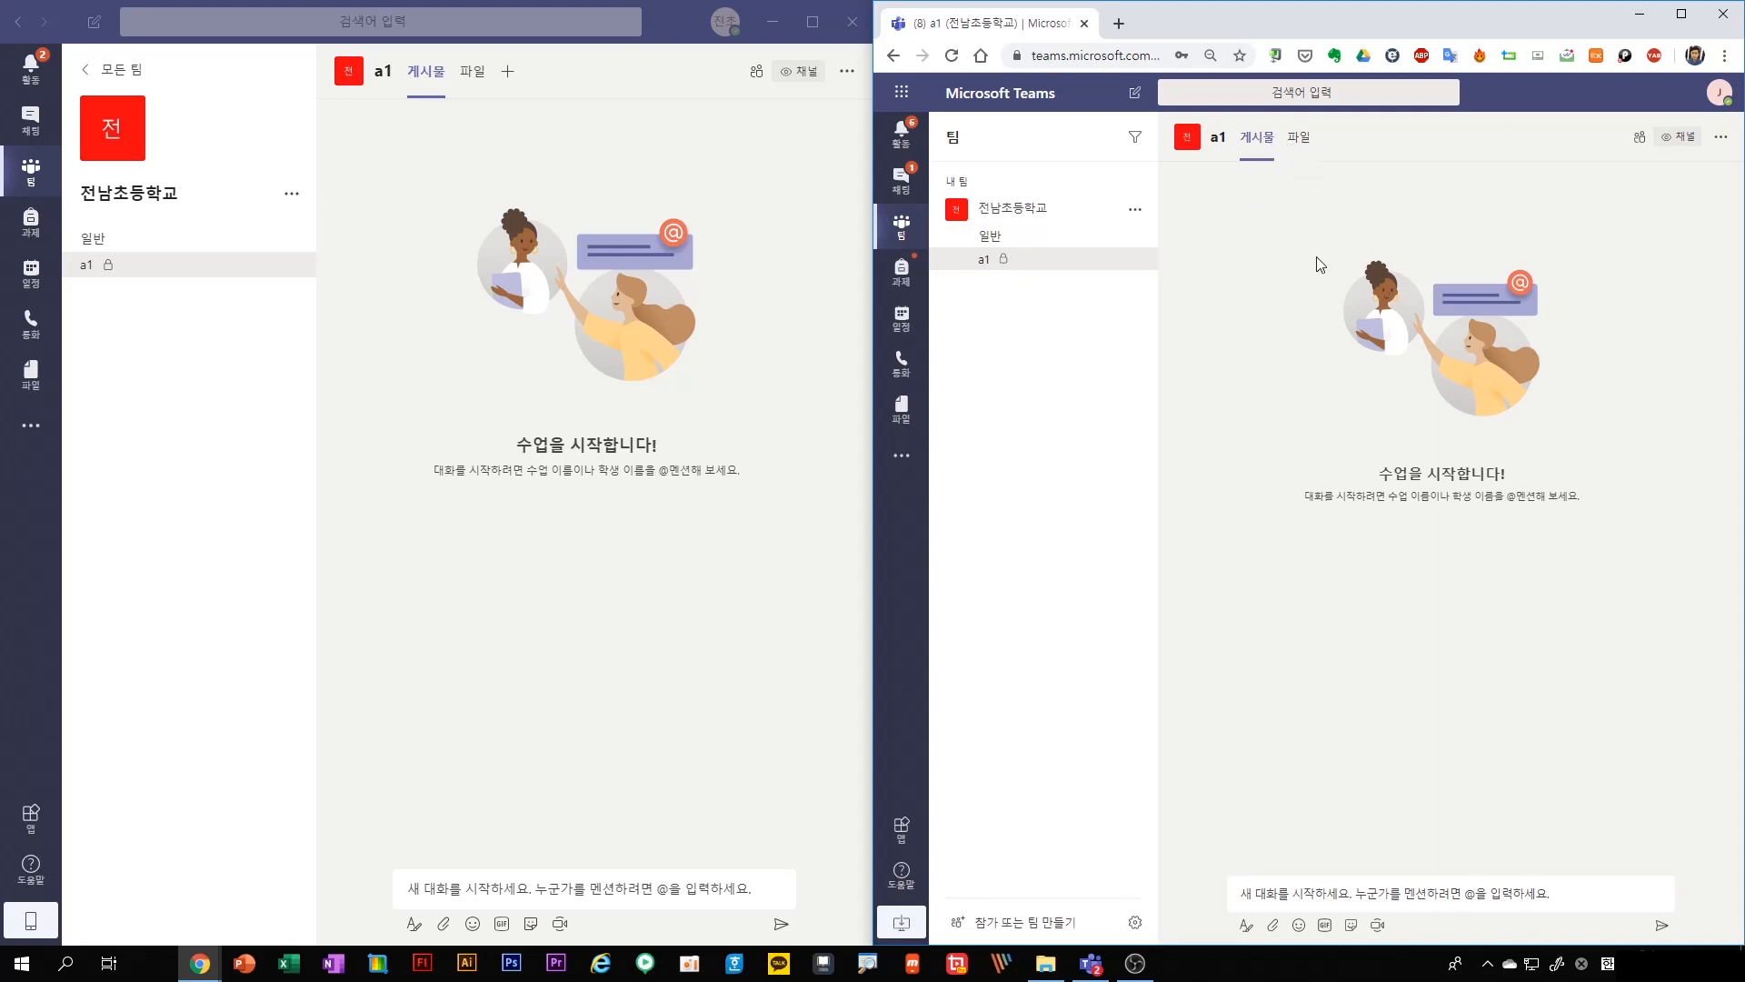
{"action": "left_click", "coordinate": [1299, 141]}
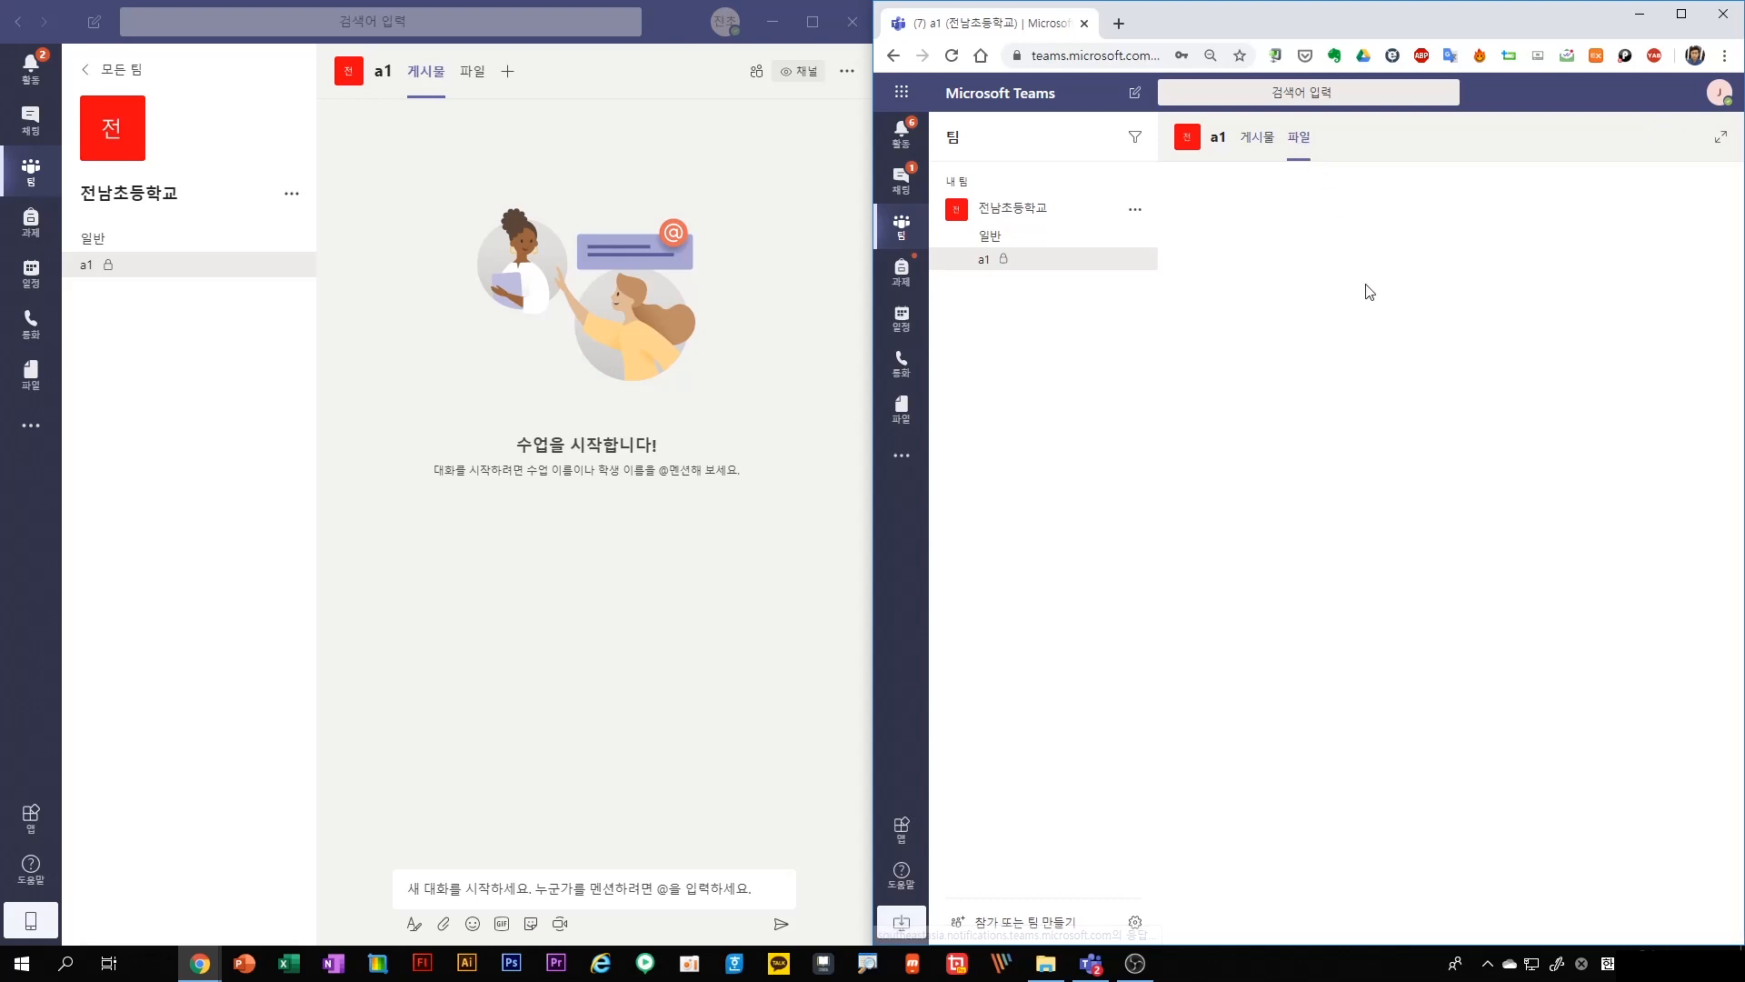